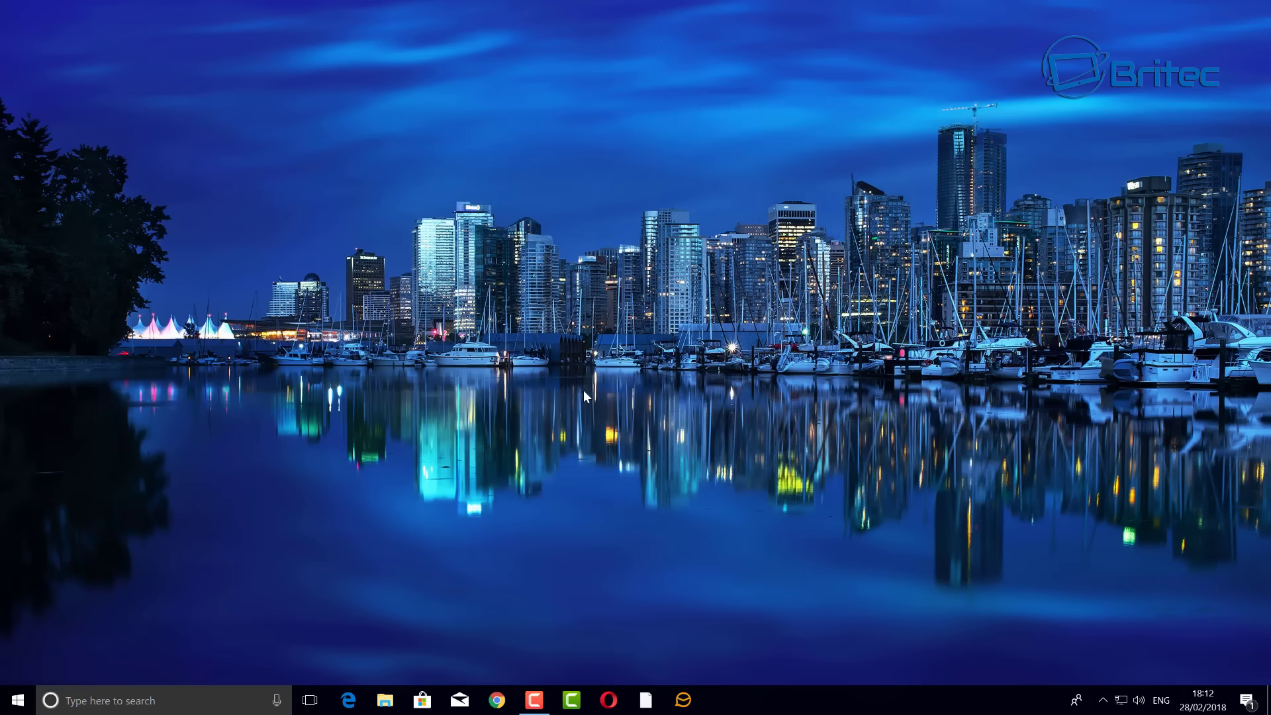
# Open File Explorer and go to the Windows folder on Local Disk (C:)
pyautogui.click(386, 700)
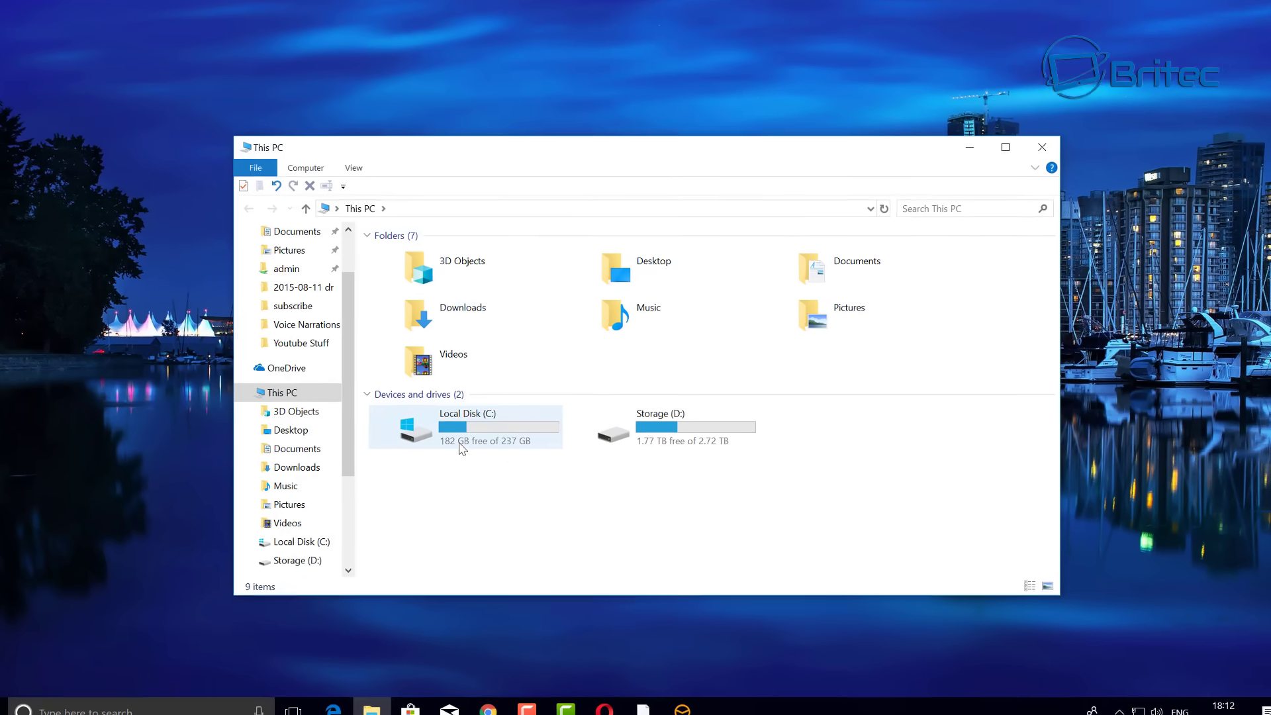
pyautogui.doubleClick(462, 445)
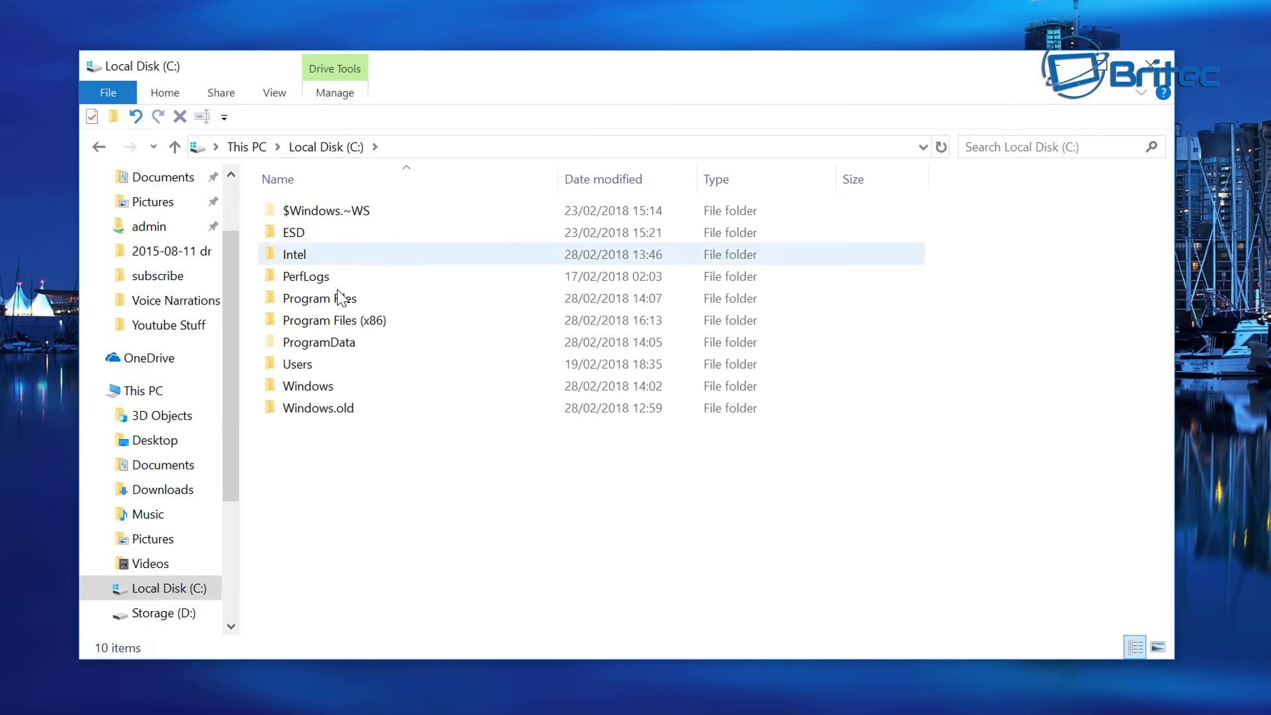
pyautogui.click(329, 416)
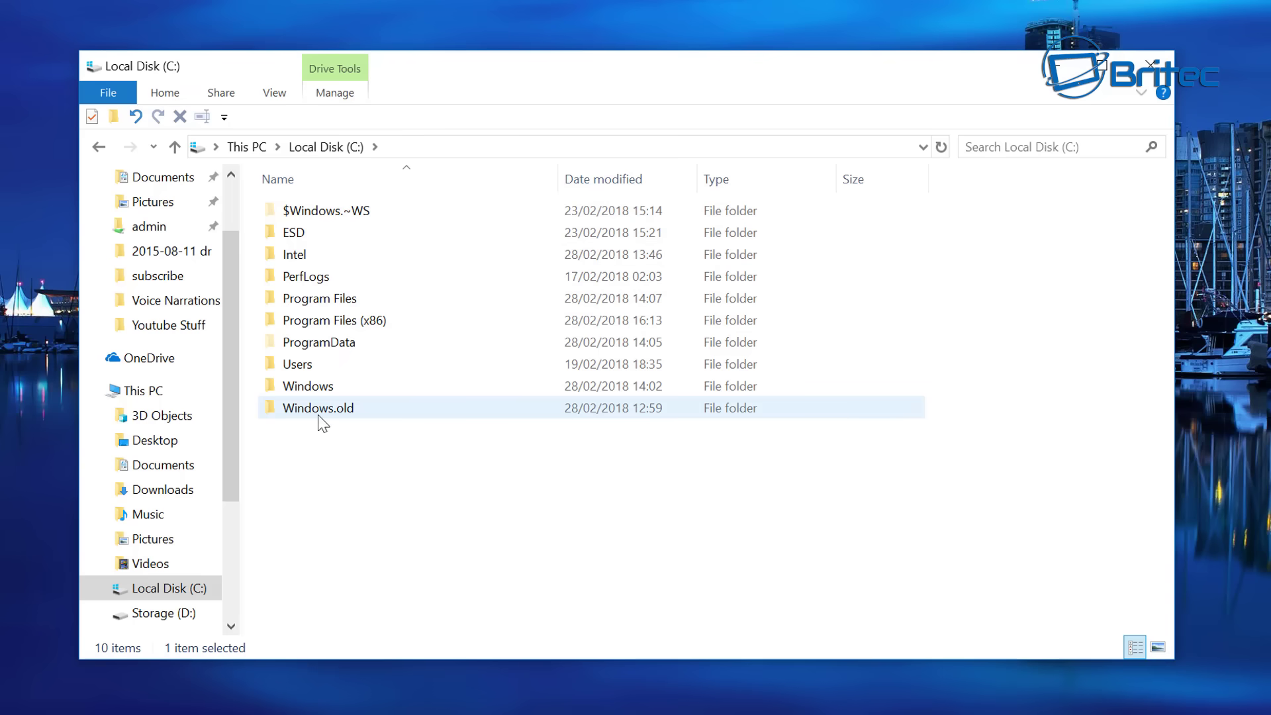
pyautogui.moveTo(333, 417)
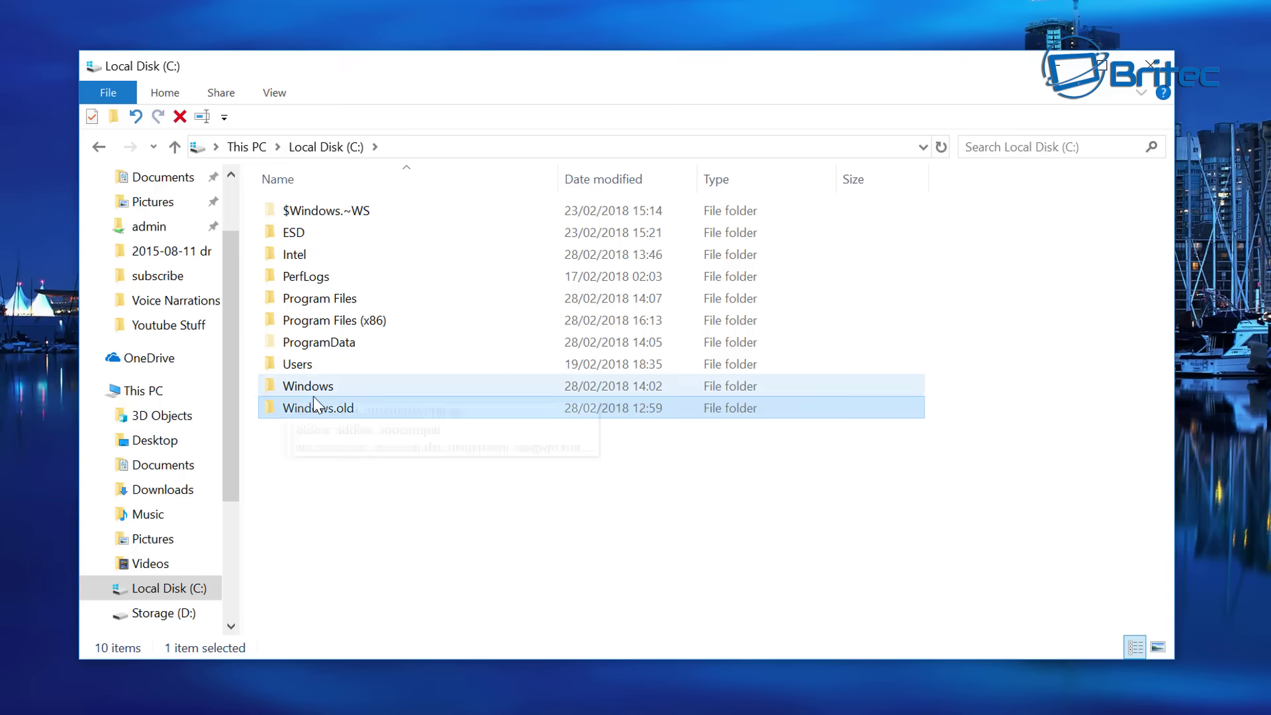
pyautogui.click(320, 393)
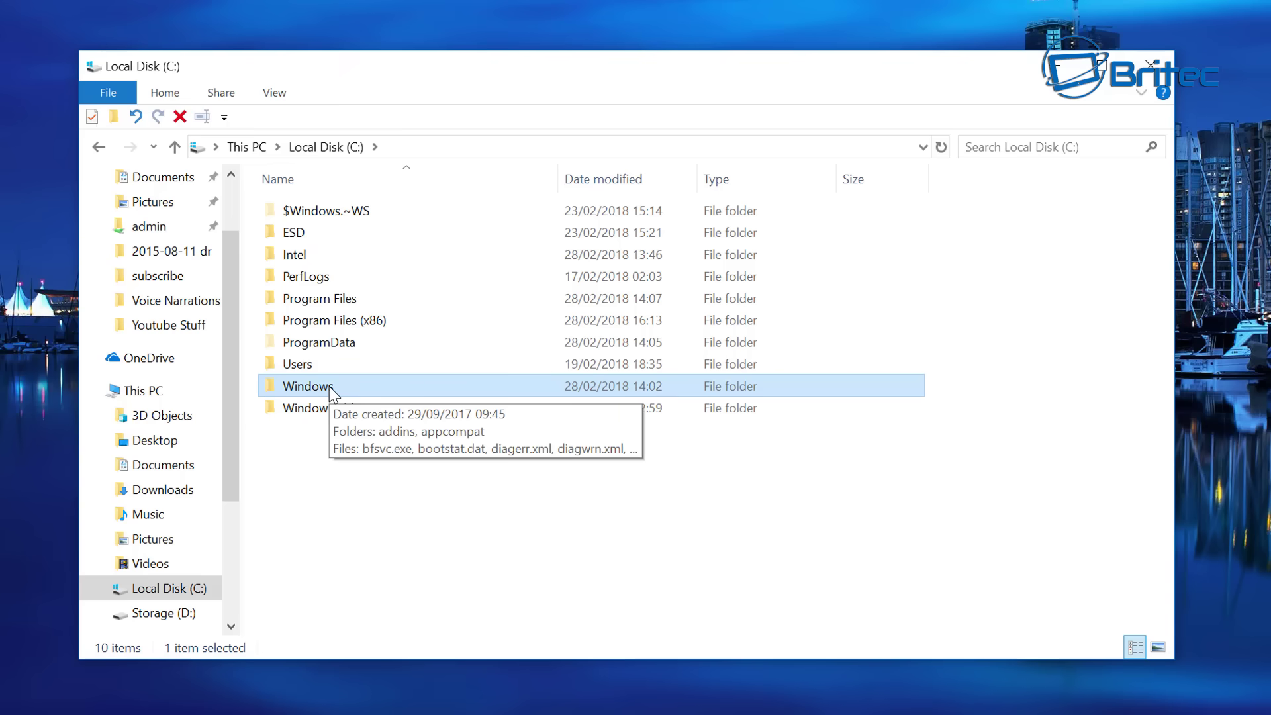
pyautogui.doubleClick(328, 387)
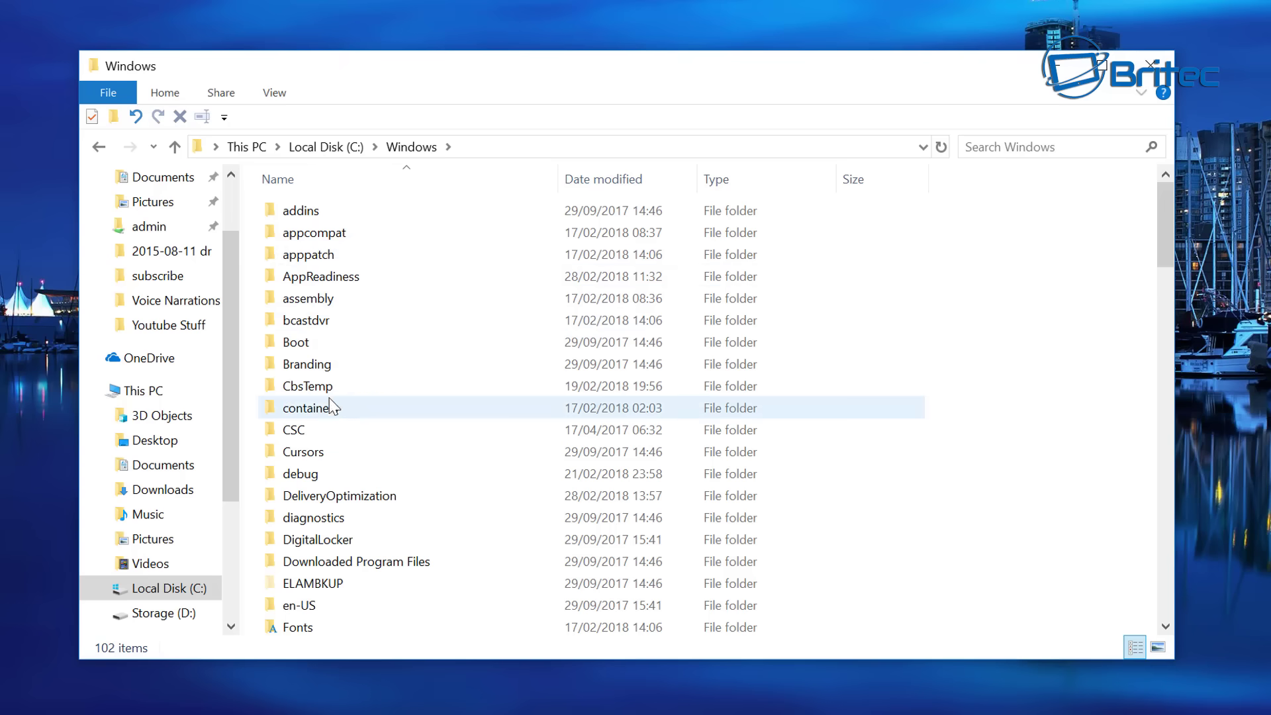
# Open the Download folder inside the SoftwareDistribution folder of the Windows directory
pyautogui.scroll(-2, 345, 417)
pyautogui.scroll(-8, 396, 473)
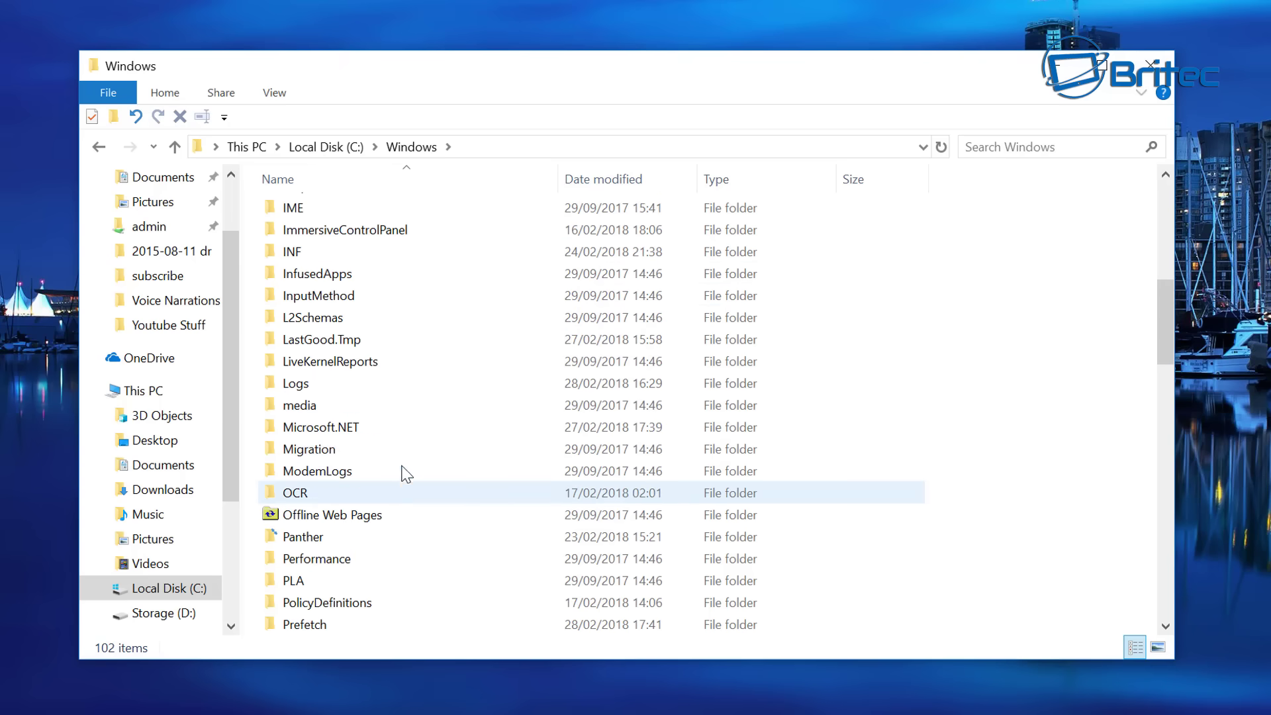
pyautogui.scroll(-7, 405, 463)
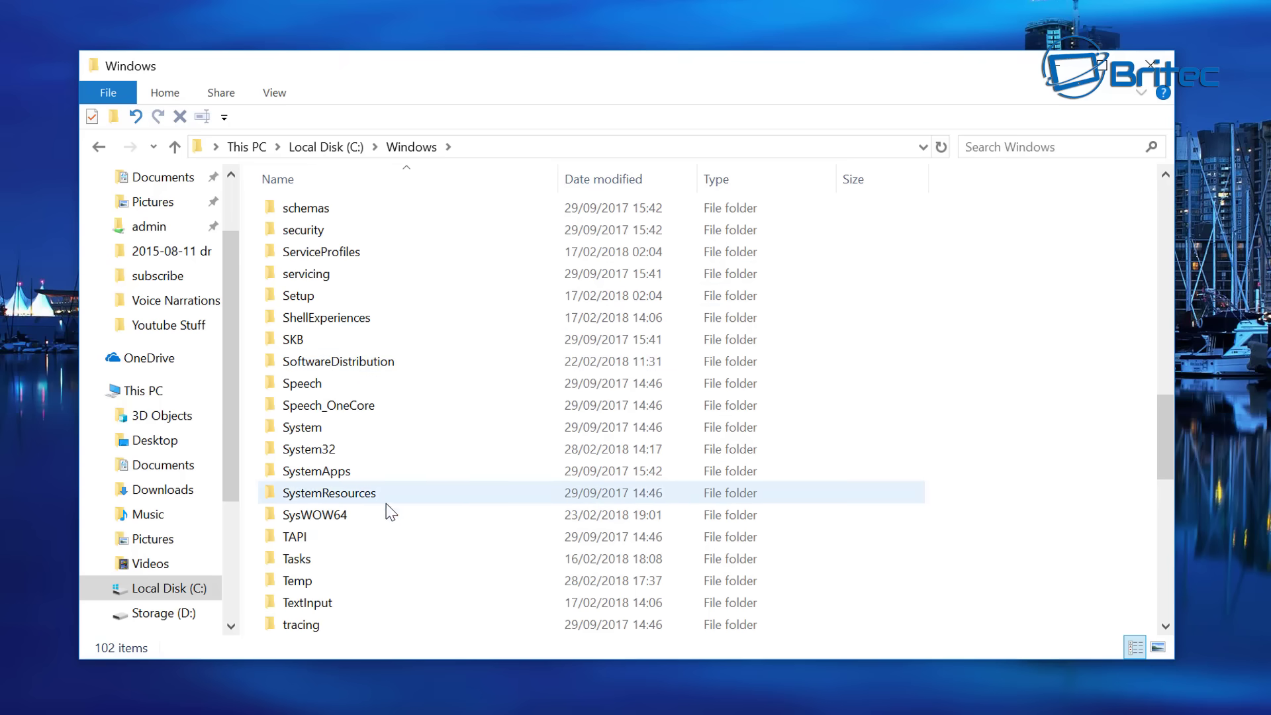
pyautogui.click(339, 362)
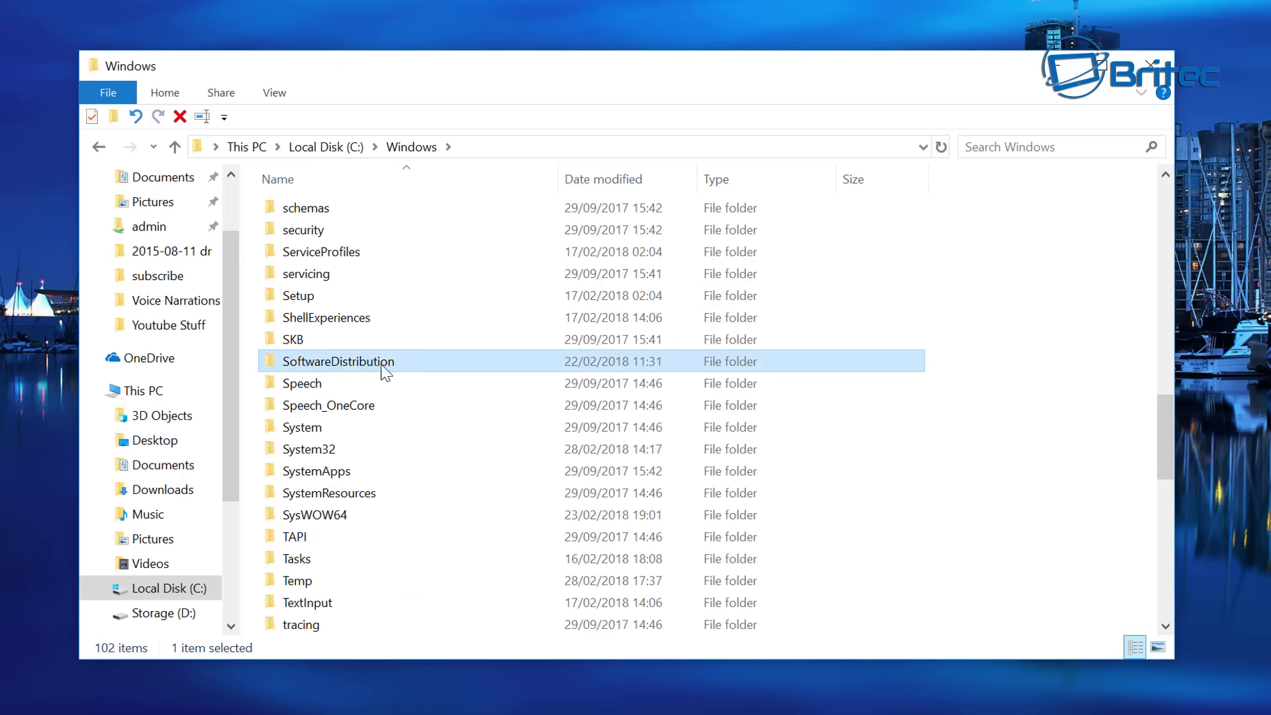
pyautogui.doubleClick(343, 368)
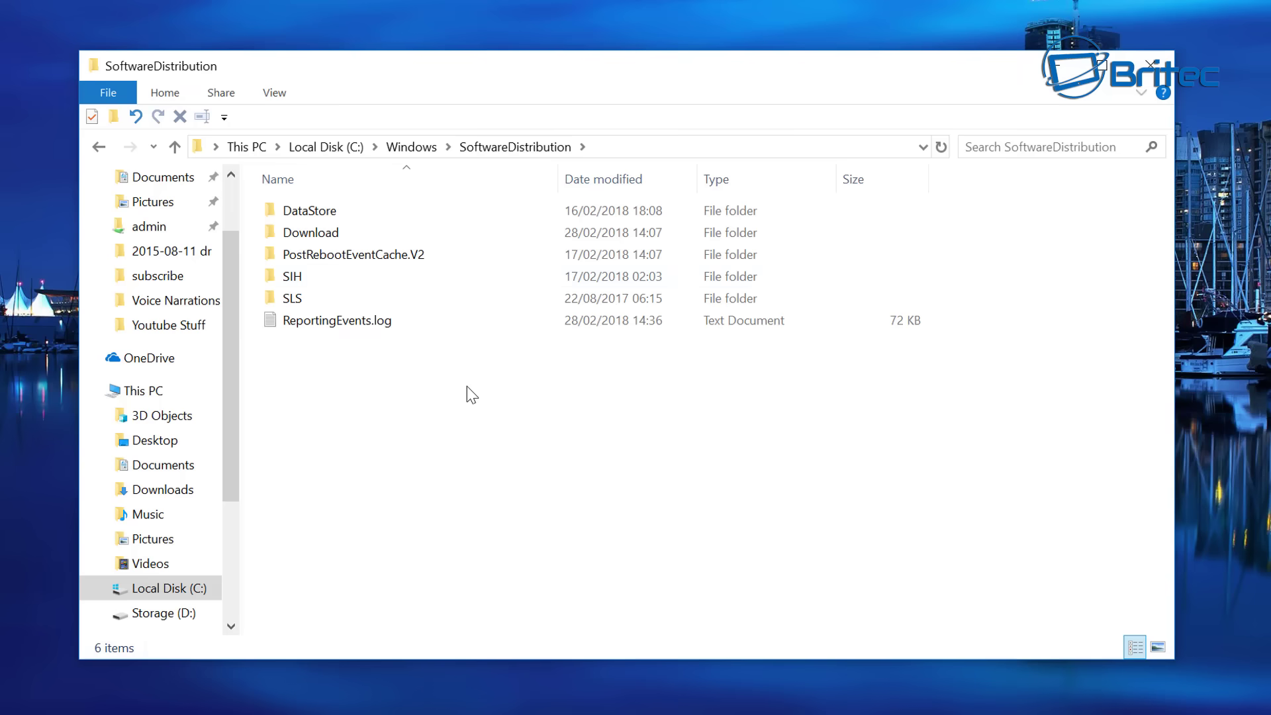
pyautogui.click(312, 236)
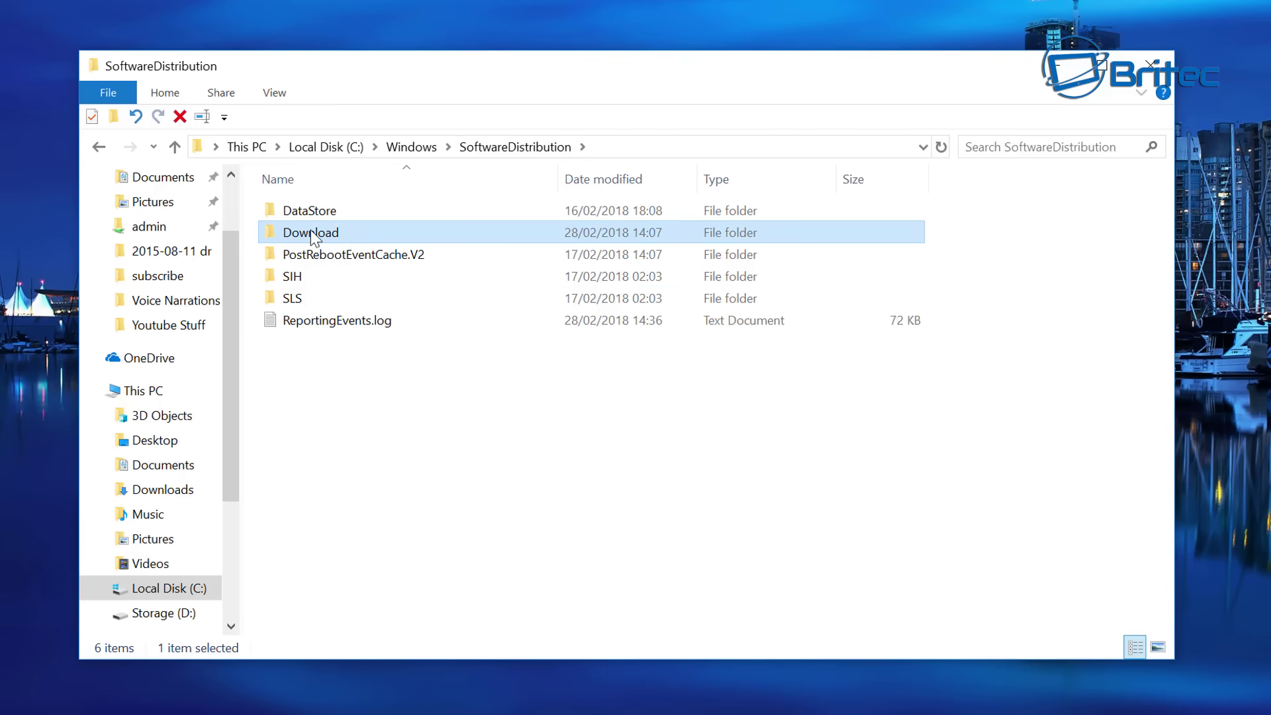
pyautogui.doubleClick(311, 236)
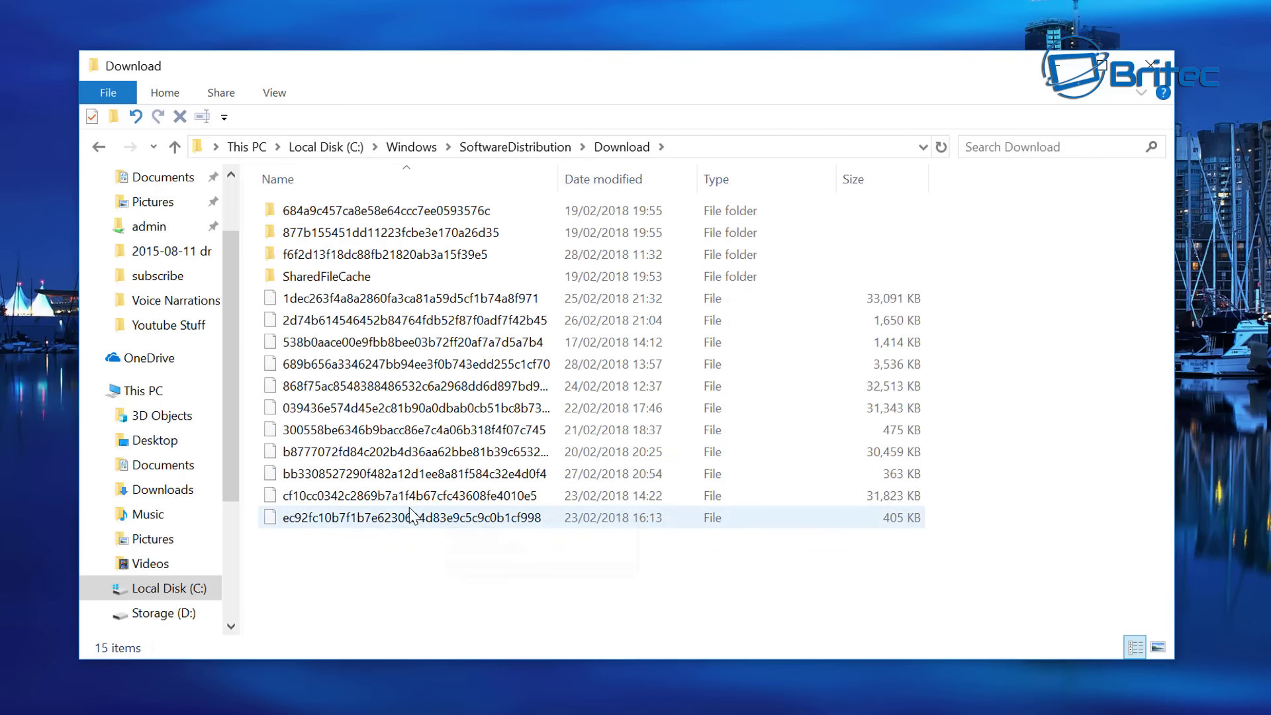
# Select all files and folders in the Download folder and check their combined size in the properties
pyautogui.moveTo(471, 544); pyautogui.dragTo(295, 197)
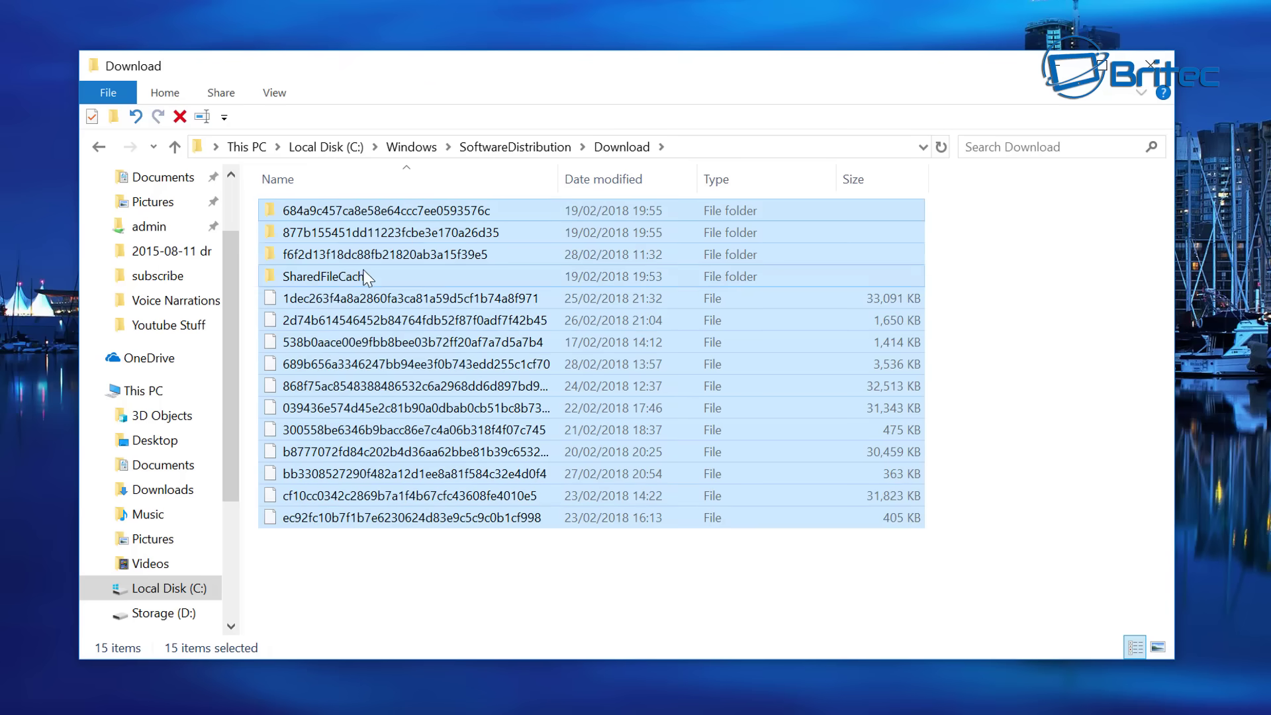
pyautogui.rightClick(347, 306)
pyautogui.click(434, 578)
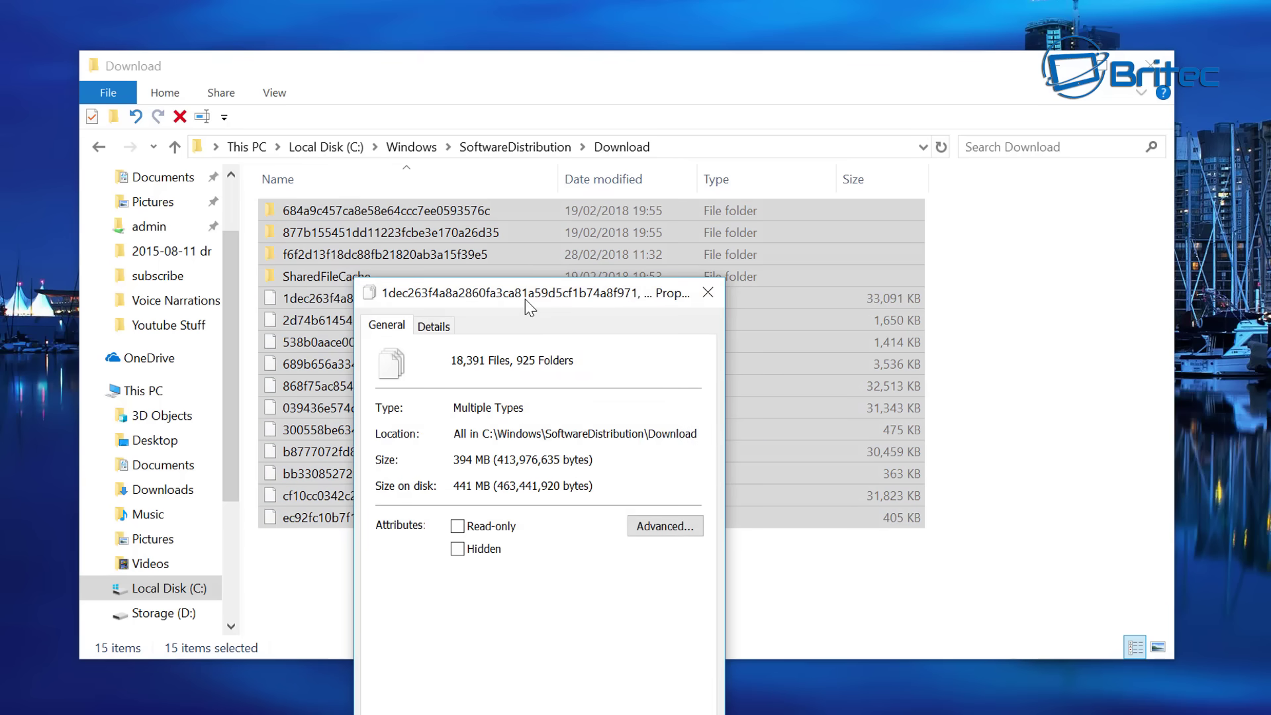
pyautogui.moveTo(526, 292); pyautogui.dragTo(506, 134)
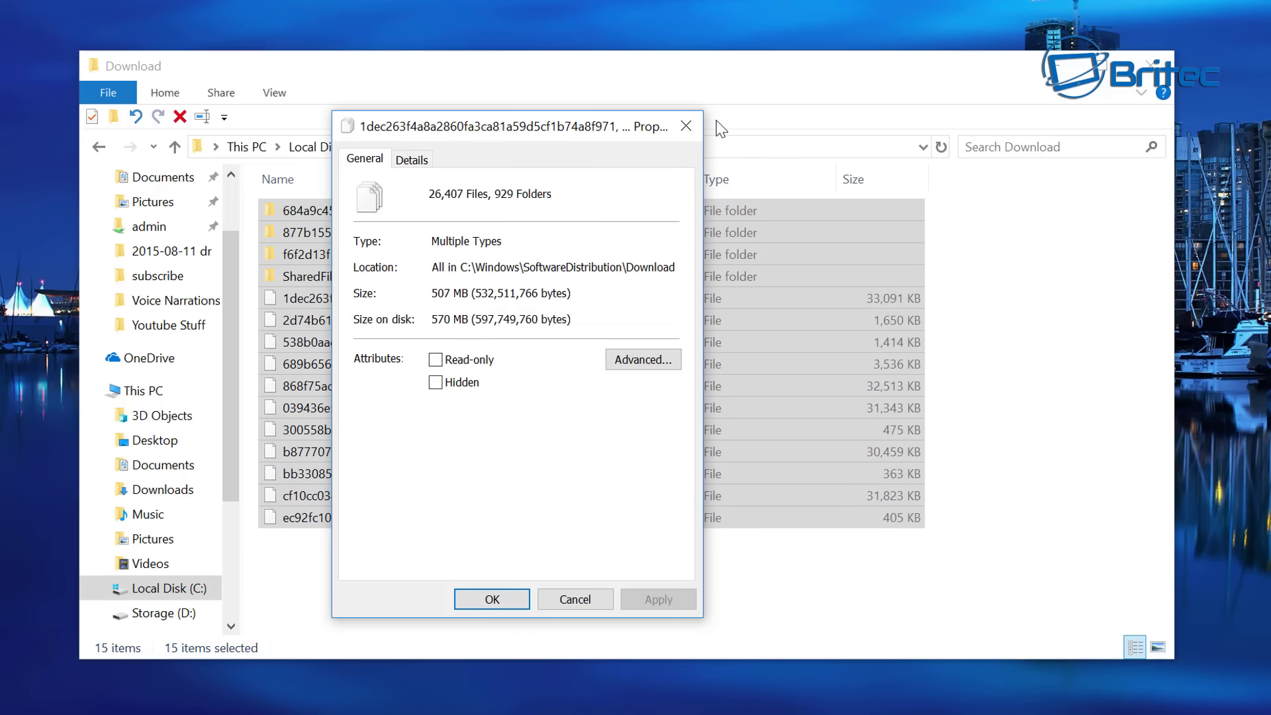
pyautogui.click(686, 126)
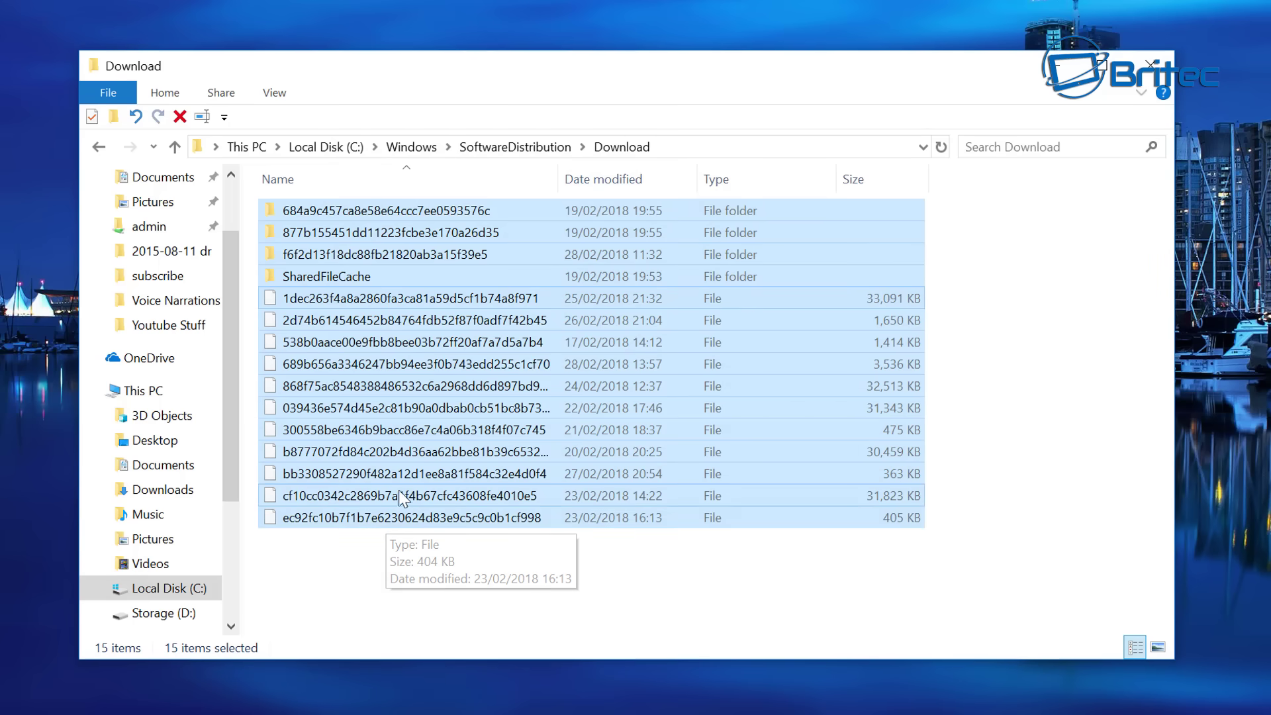
# Delete all selected items from the Download folder, granting administrator permission for all current items
pyautogui.press('Delete')
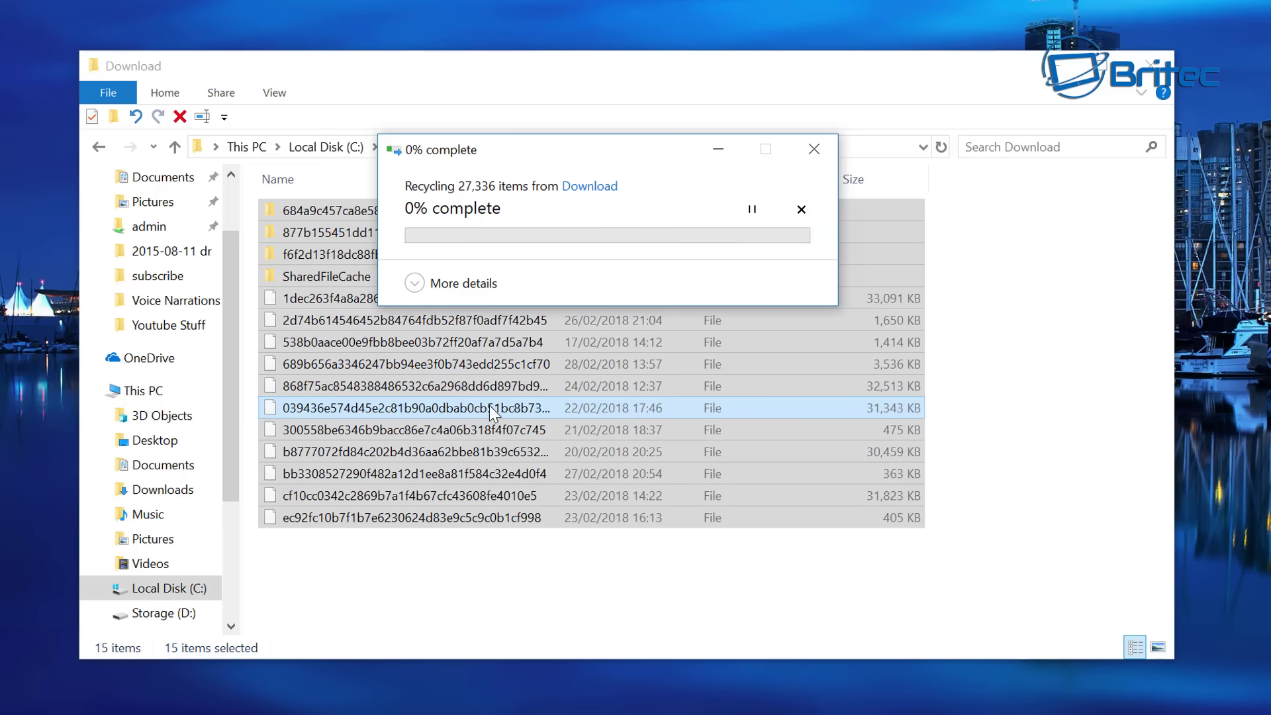
pyautogui.click(553, 332)
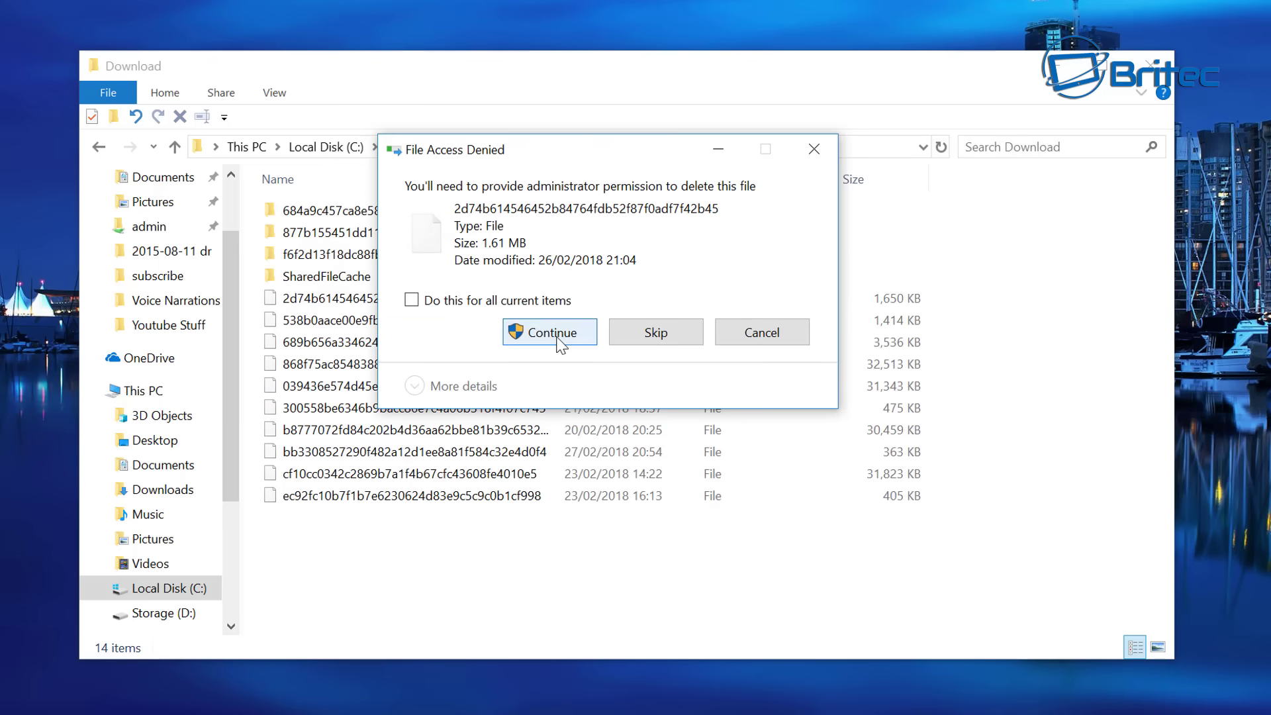
pyautogui.click(556, 335)
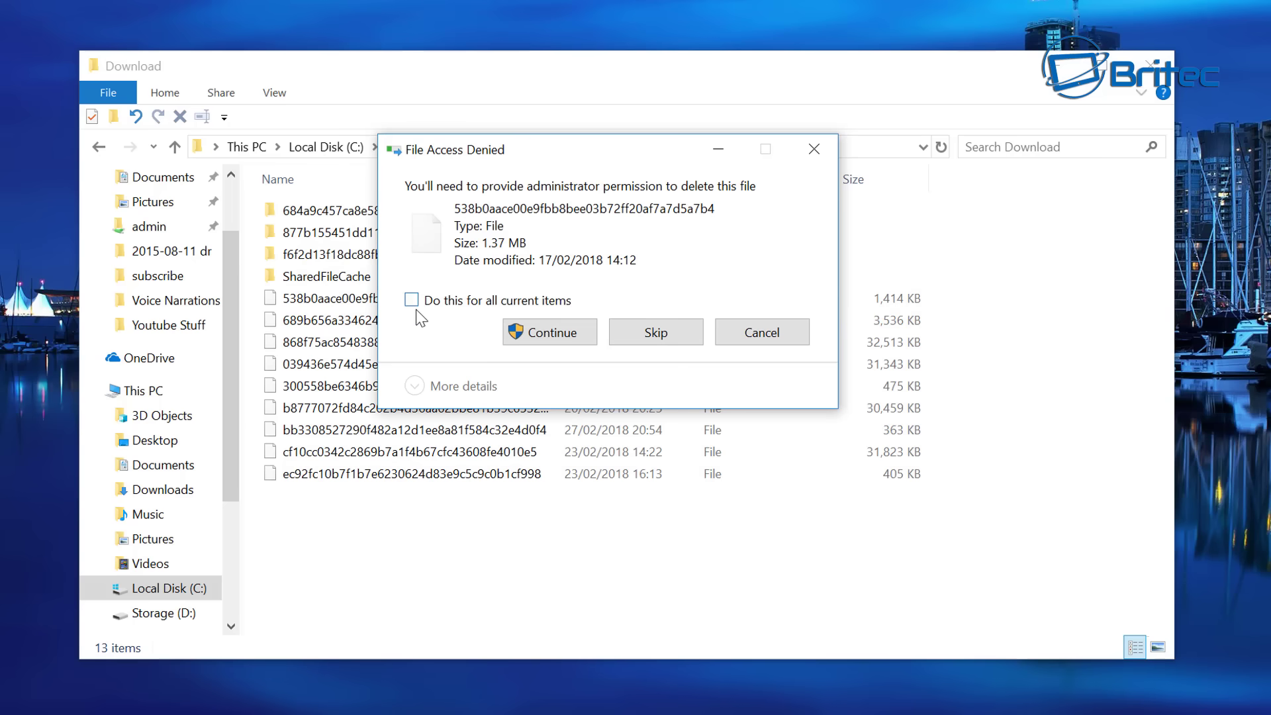
pyautogui.click(412, 300)
pyautogui.click(541, 334)
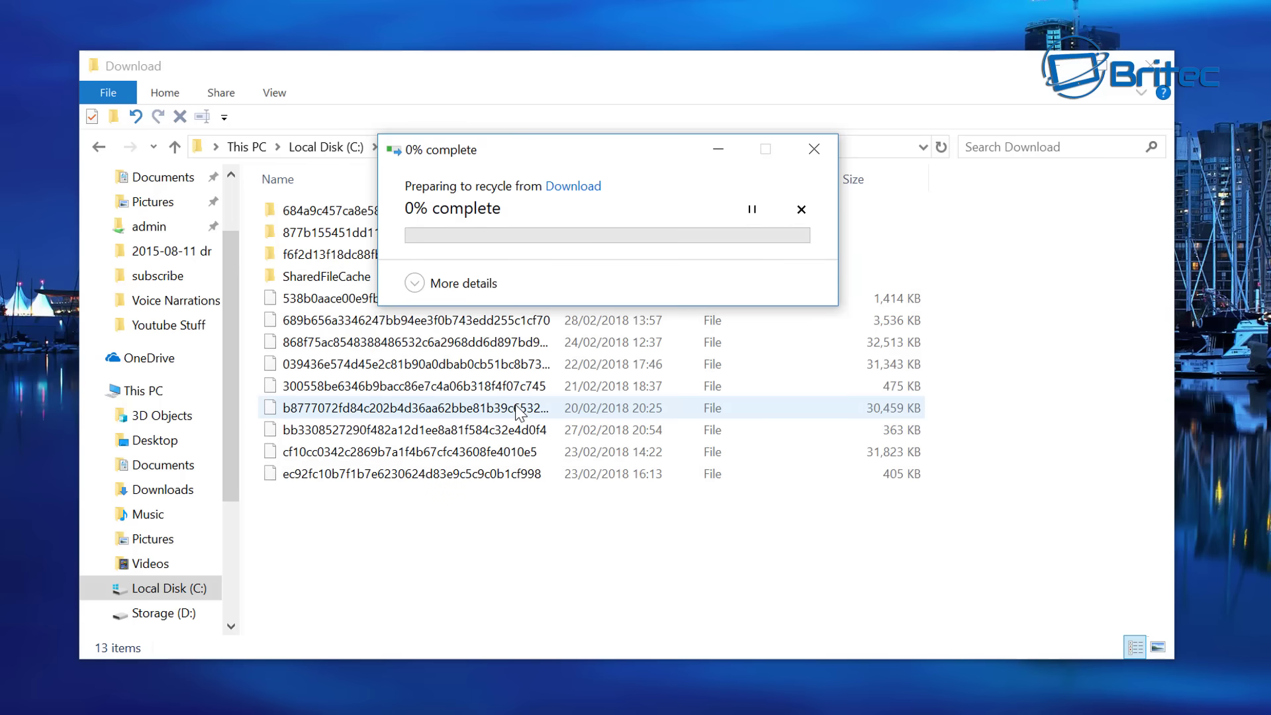
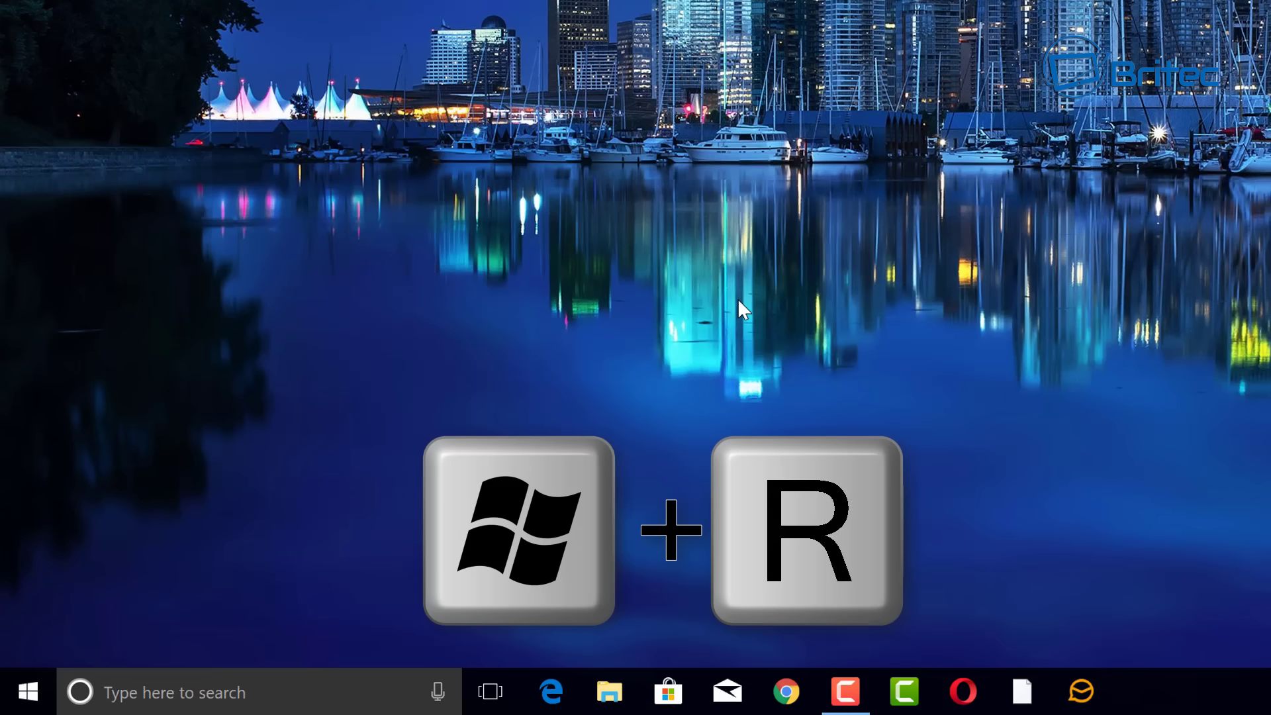
# Open the user's temporary files folder by running %temp% from the Run dialog
pyautogui.press('super+r')
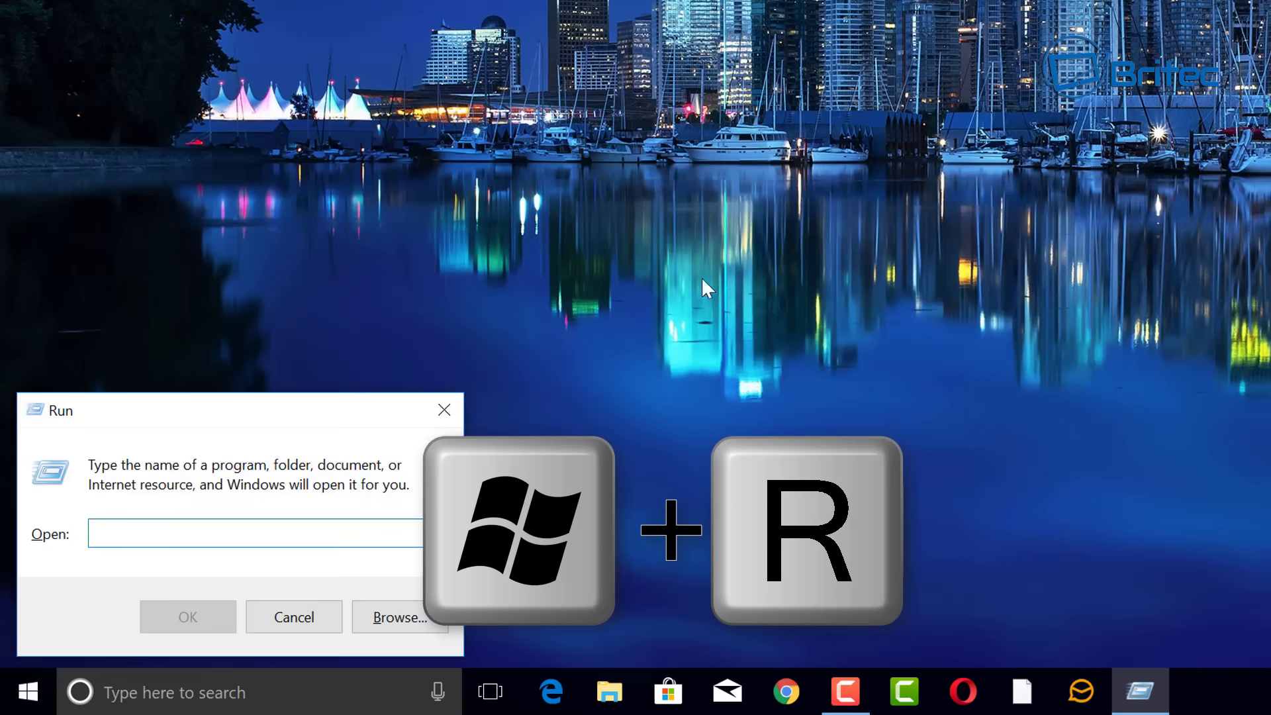
pyautogui.click(444, 409)
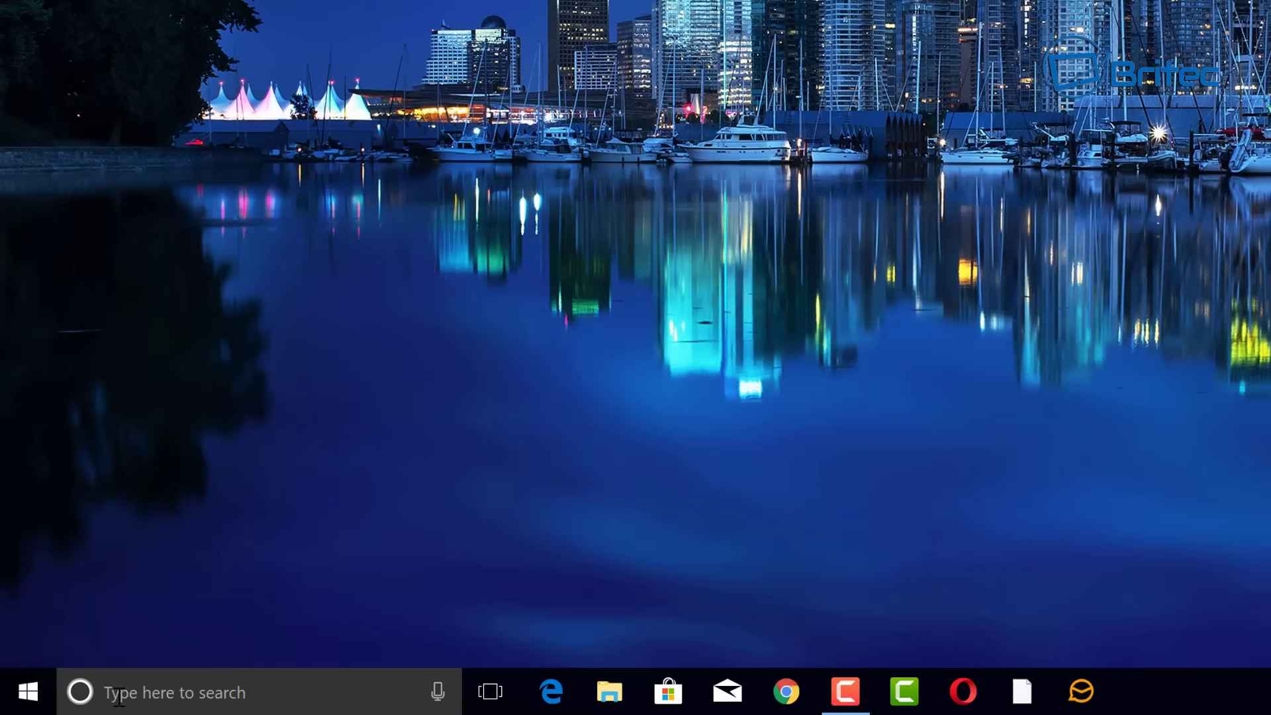
pyautogui.rightClick(31, 694)
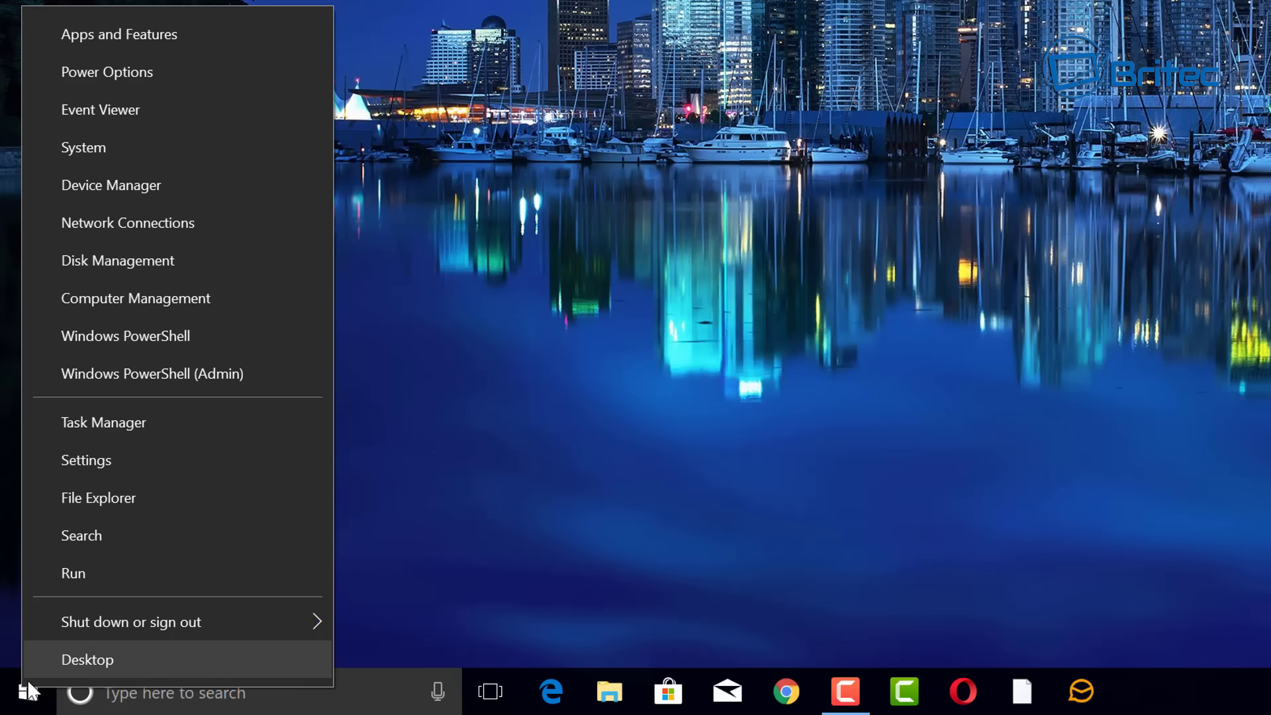
pyautogui.click(86, 575)
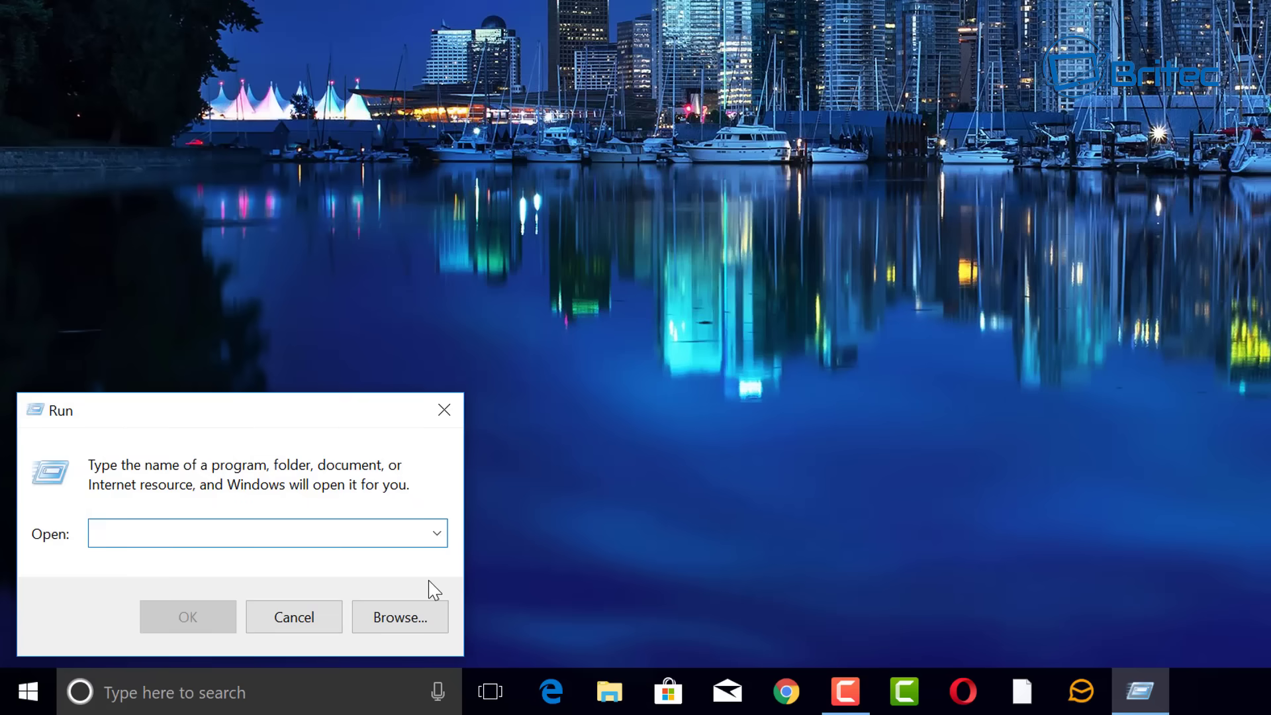
pyautogui.write('%temp%')
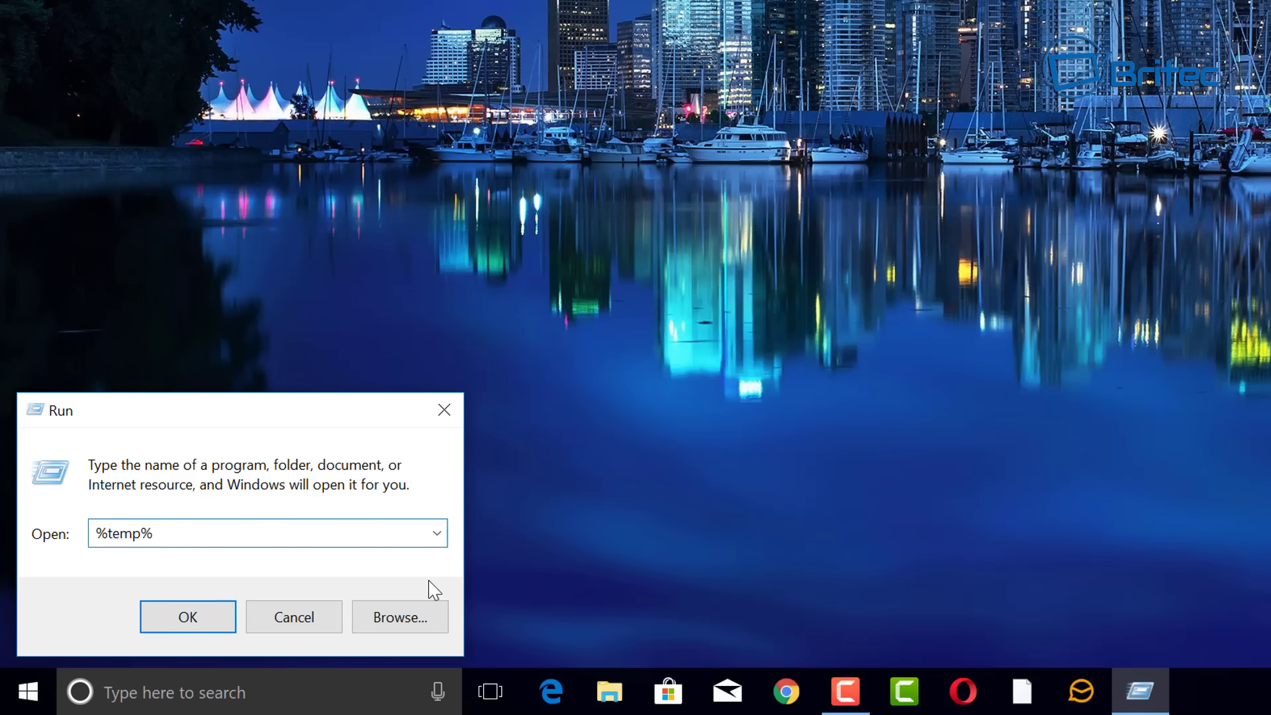
pyautogui.press('Return')
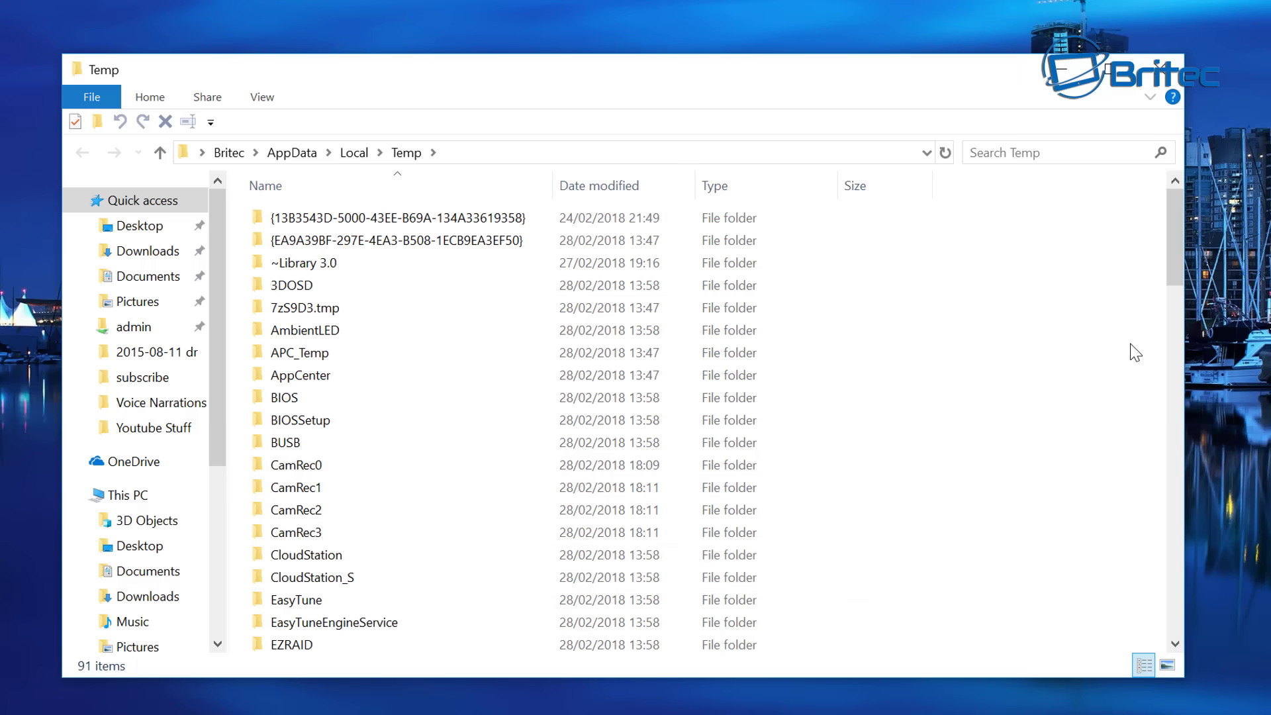
# Select every item in the user's Temp folder except the CamRec0, CamRec1, CamRec2 and CamRec3 folders
pyautogui.scroll(-20, 1162, 261)
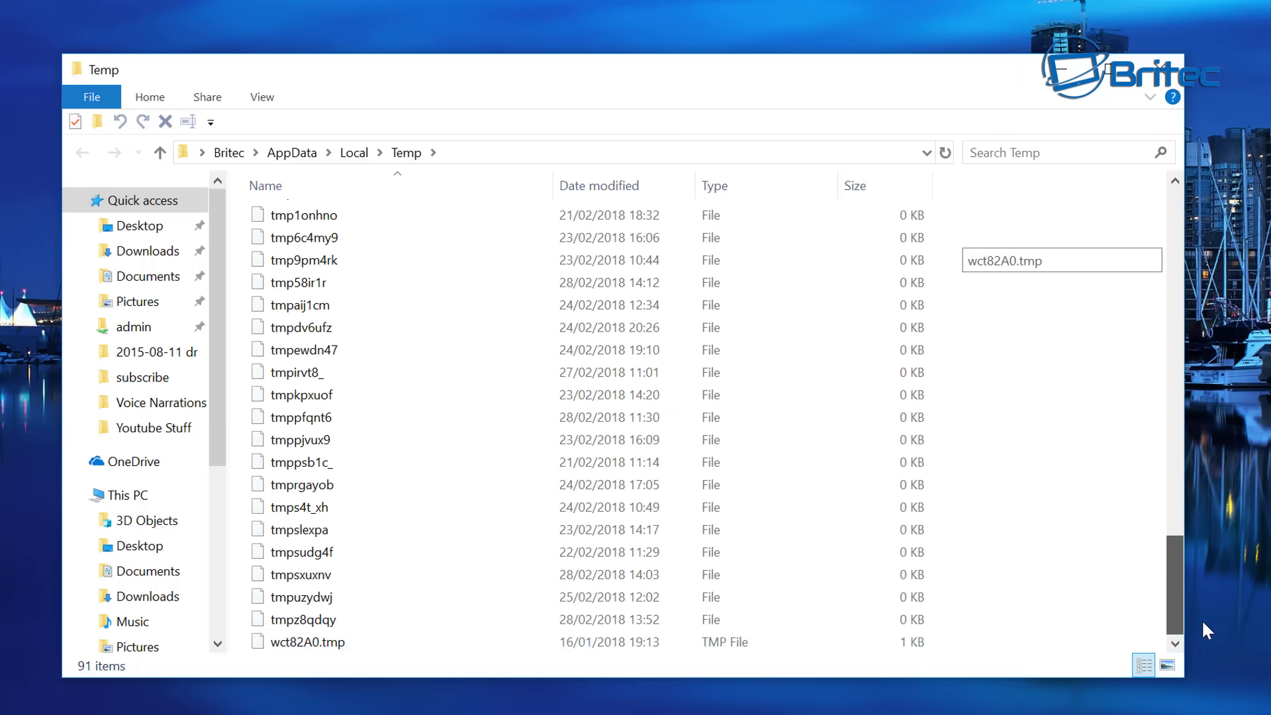
pyautogui.click(344, 643)
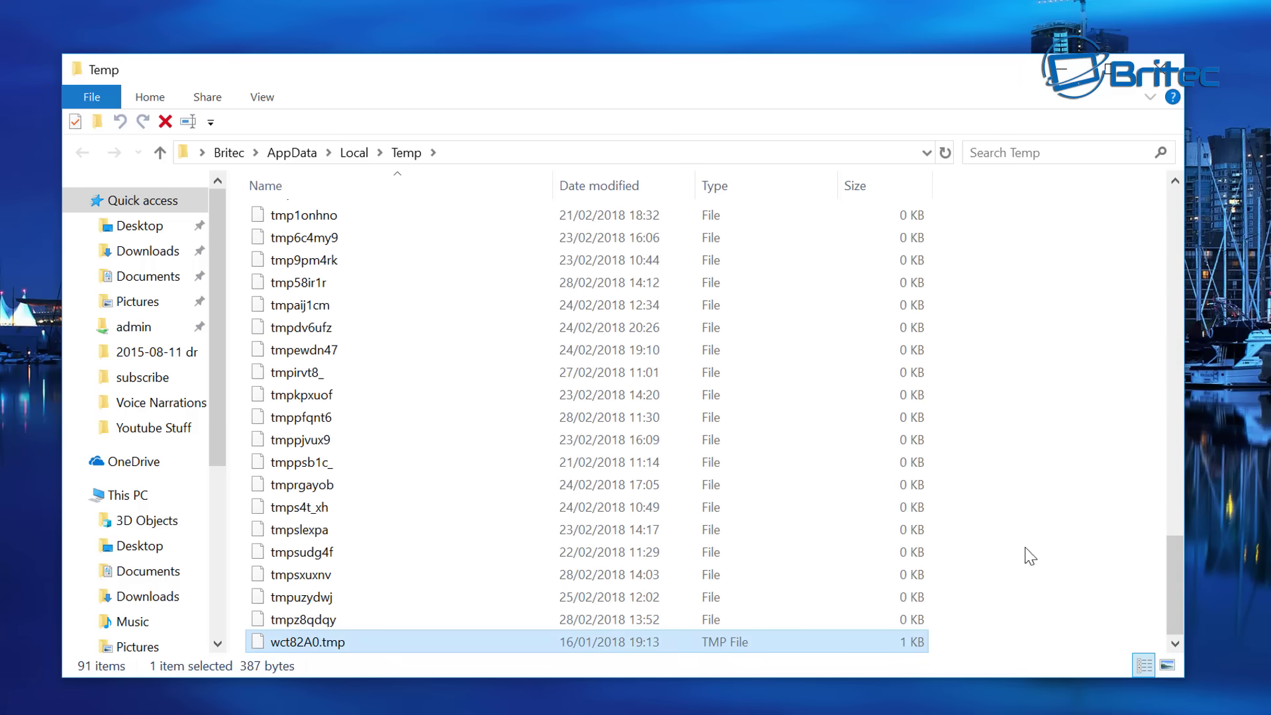
pyautogui.moveTo(1174, 561); pyautogui.dragTo(1175, 214)
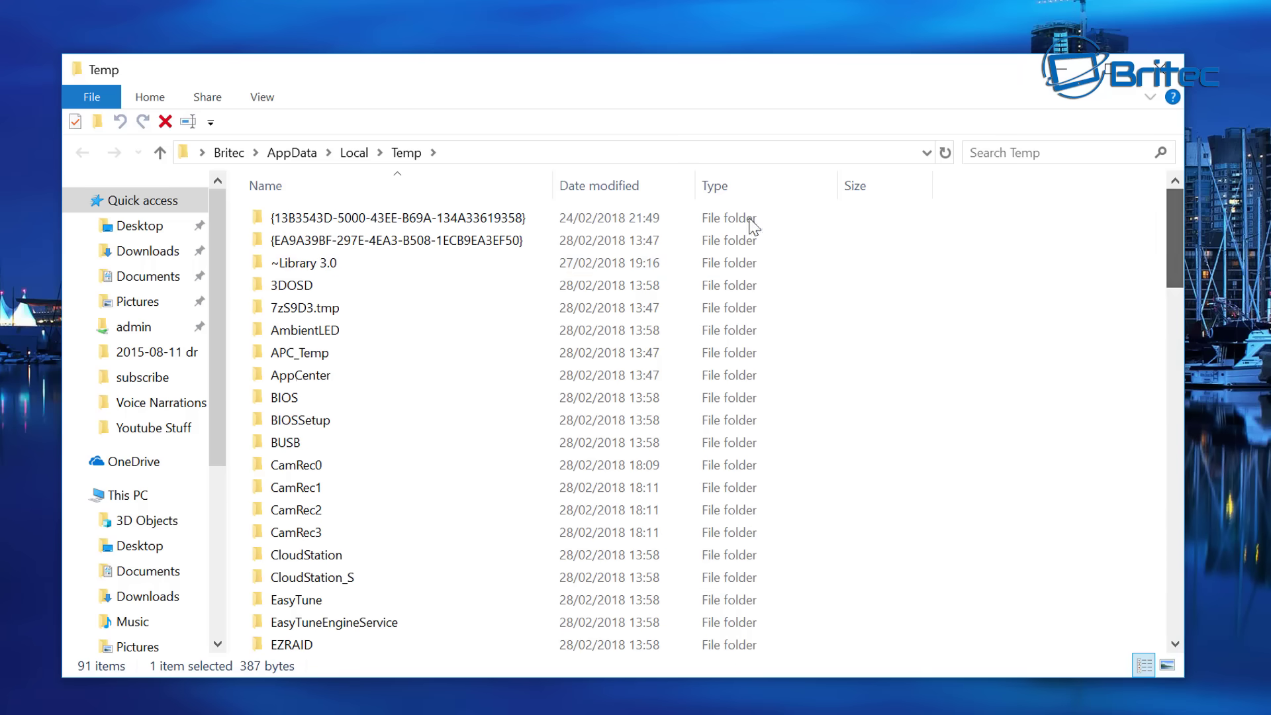
pyautogui.hotkey('ctrl', 'a')
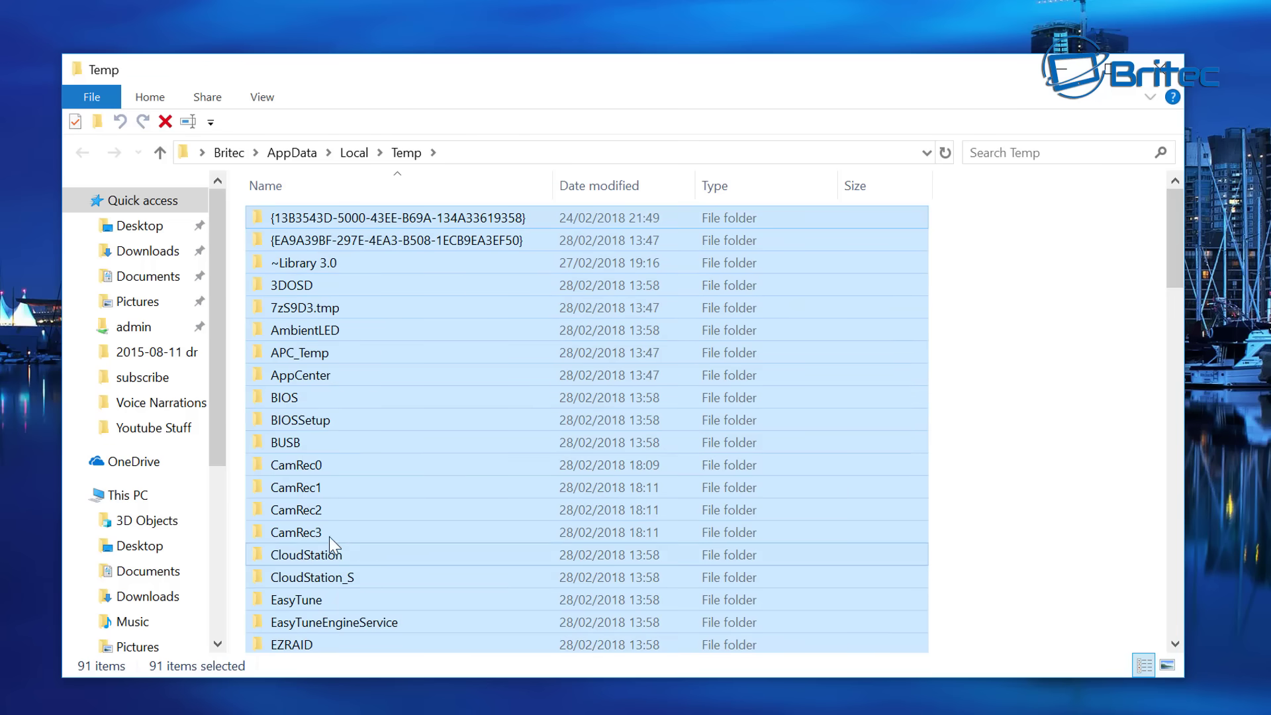
pyautogui.keyDown('ctrl'); pyautogui.click(311, 468); pyautogui.keyUp('ctrl')
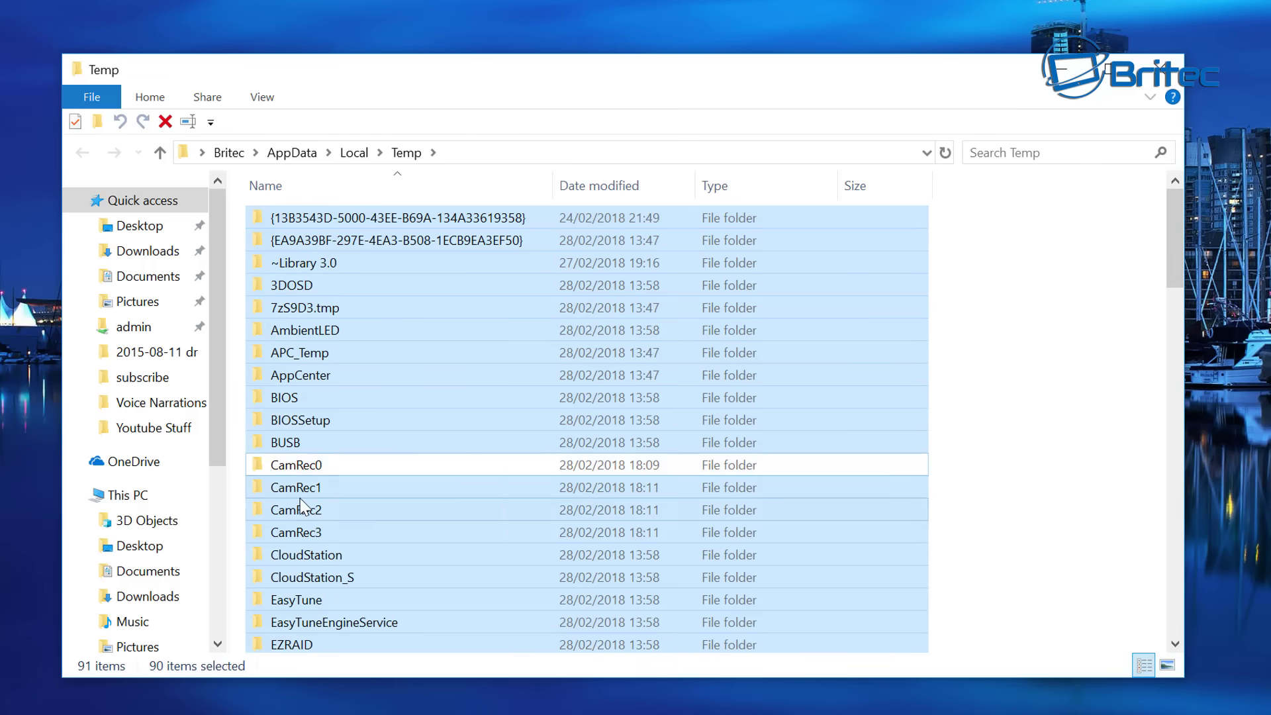
pyautogui.keyDown('ctrl'); pyautogui.click(301, 488); pyautogui.keyUp('ctrl')
pyautogui.keyDown('ctrl'); pyautogui.click(304, 511); pyautogui.keyUp('ctrl')
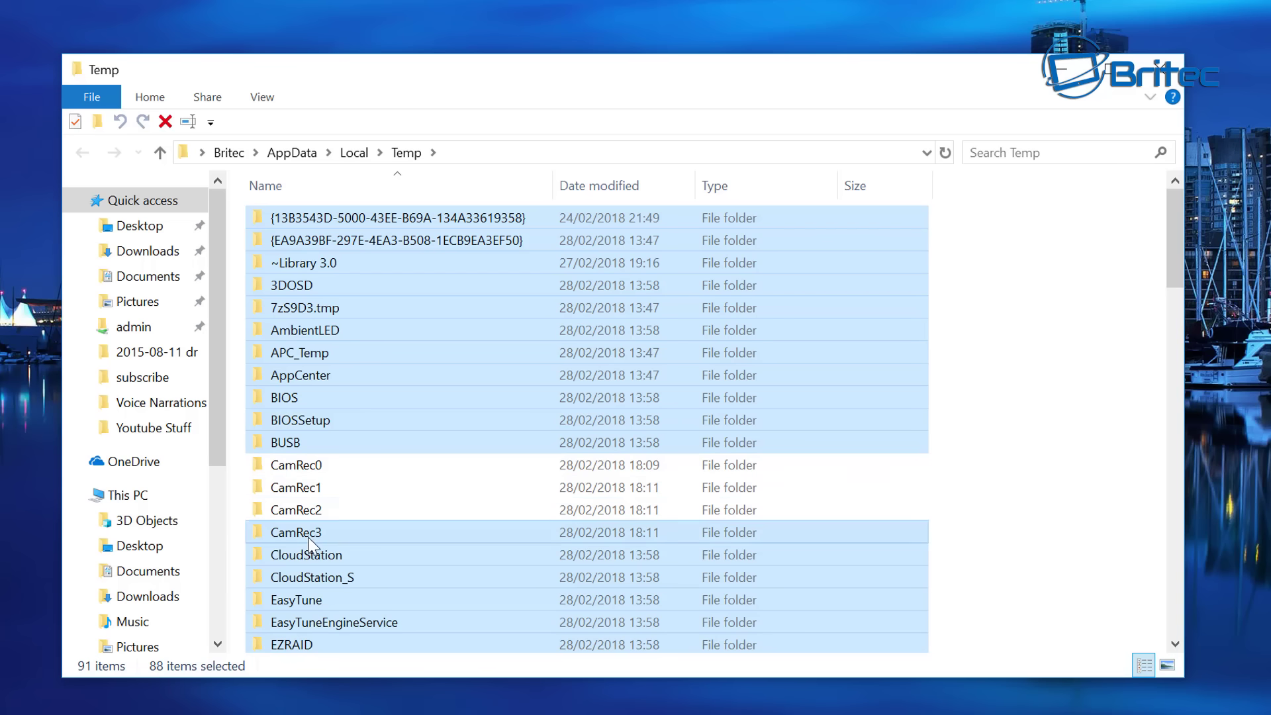
pyautogui.keyDown('ctrl'); pyautogui.click(306, 532); pyautogui.keyUp('ctrl')
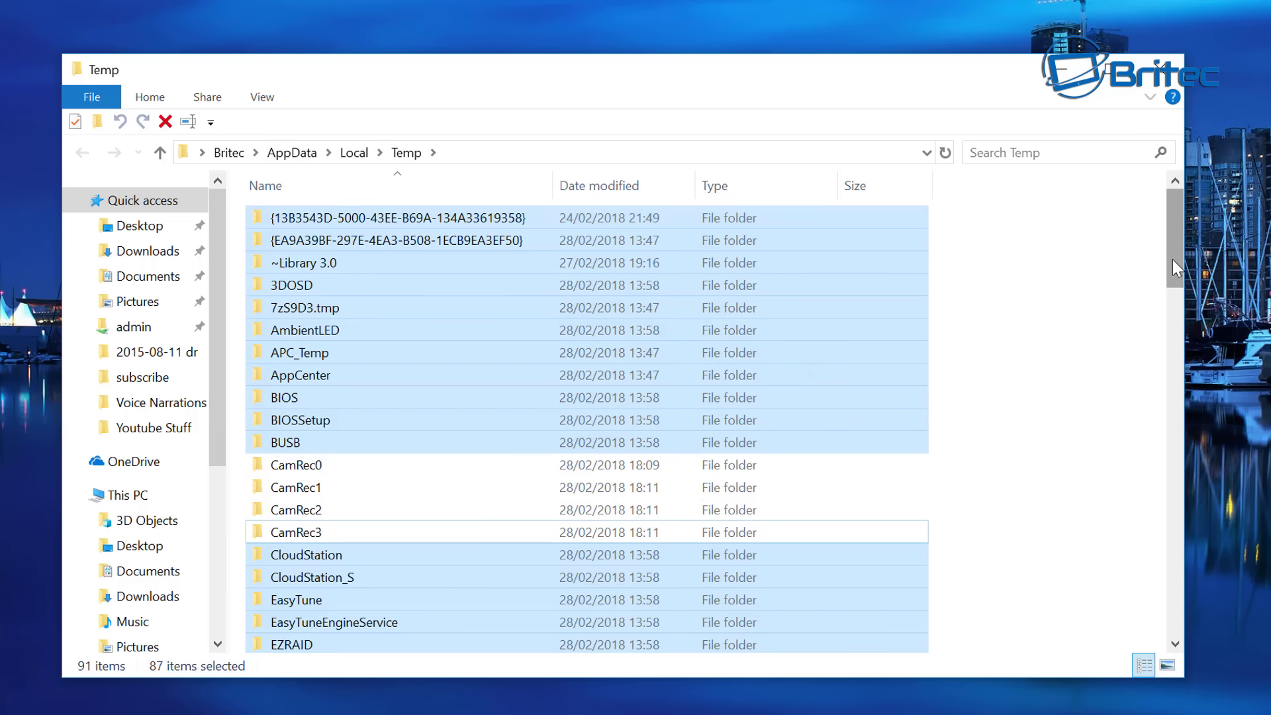
pyautogui.moveTo(1172, 260)
pyautogui.mouseDown()
pyautogui.moveTo(1161, 370)
pyautogui.moveTo(1166, 236)
pyautogui.mouseUp()
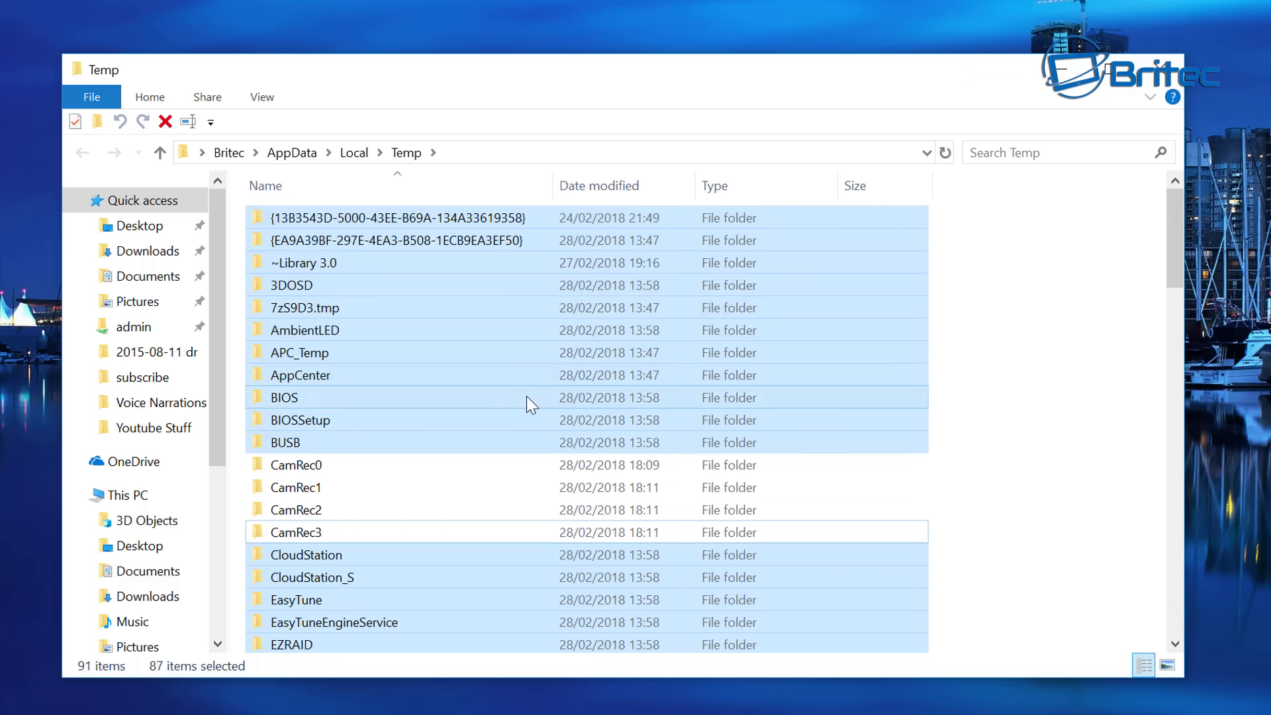
# Delete the selected temporary items, skipping all current items that are in use
pyautogui.click(166, 121)
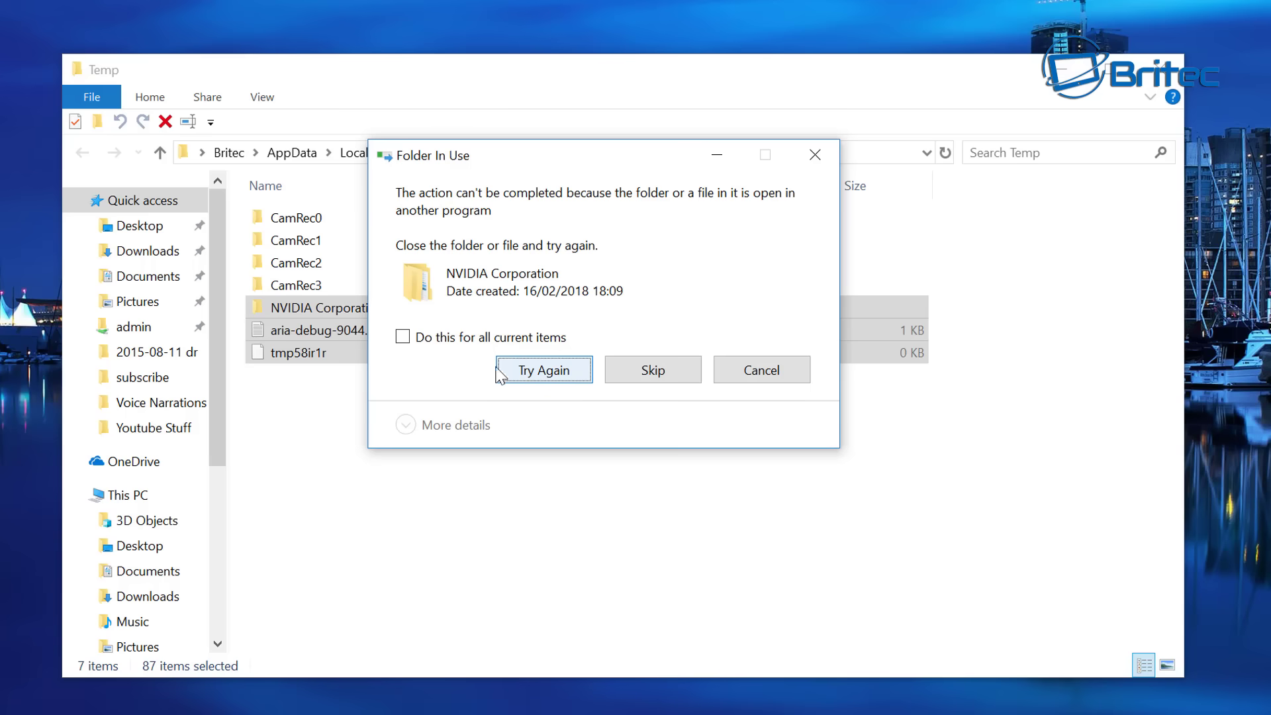
pyautogui.click(402, 338)
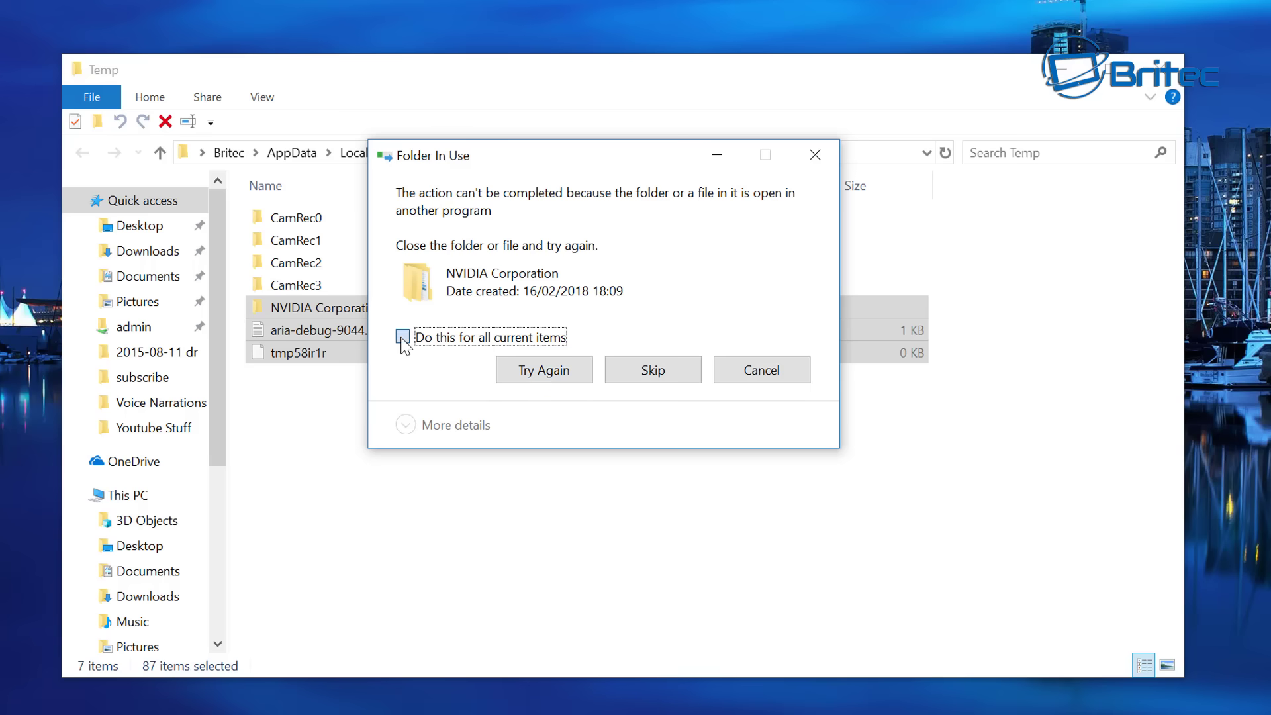
pyautogui.click(638, 377)
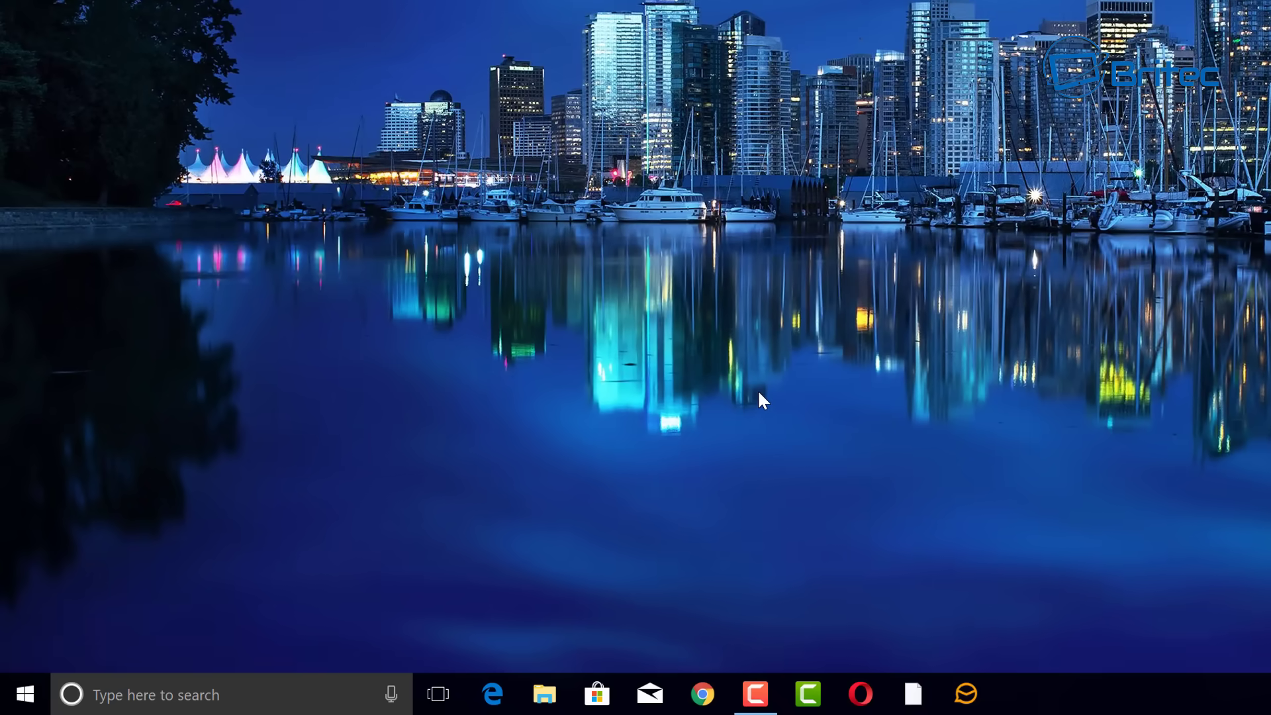
# Open the Windows Temp folder by running temp from the Run dialog and grant permanent access to it
pyautogui.press('super+r')
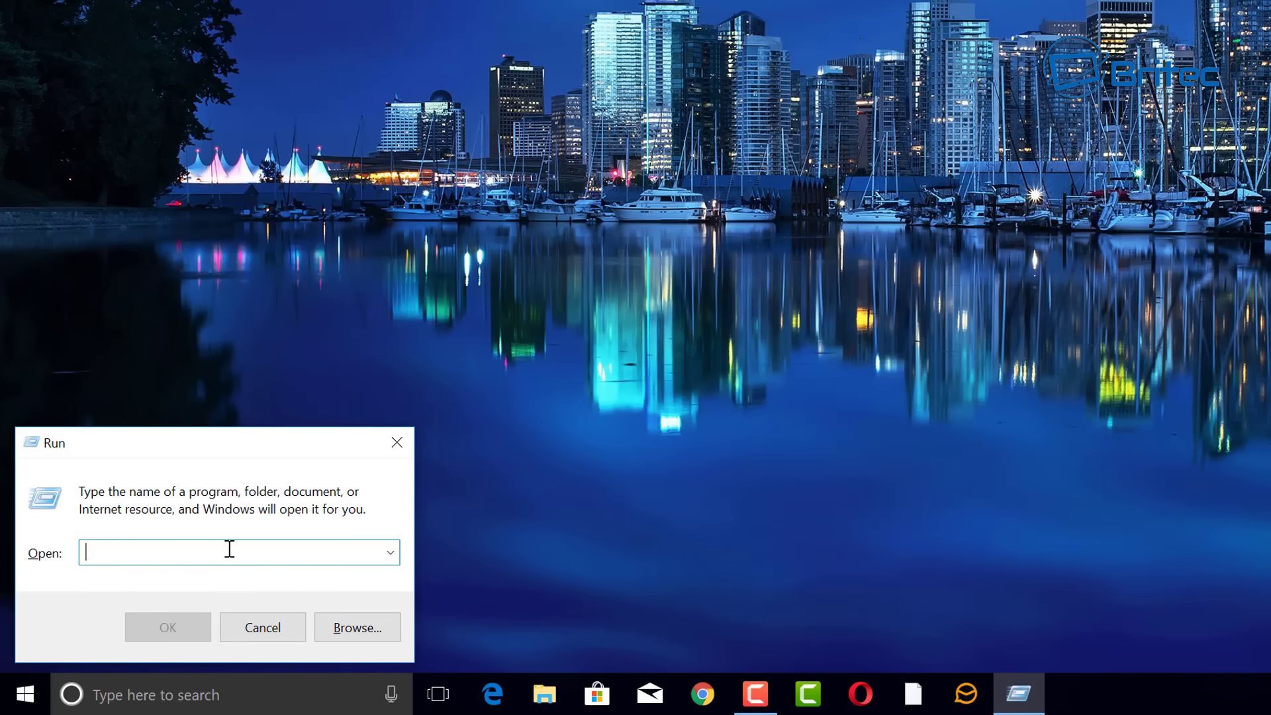
pyautogui.write('temp')
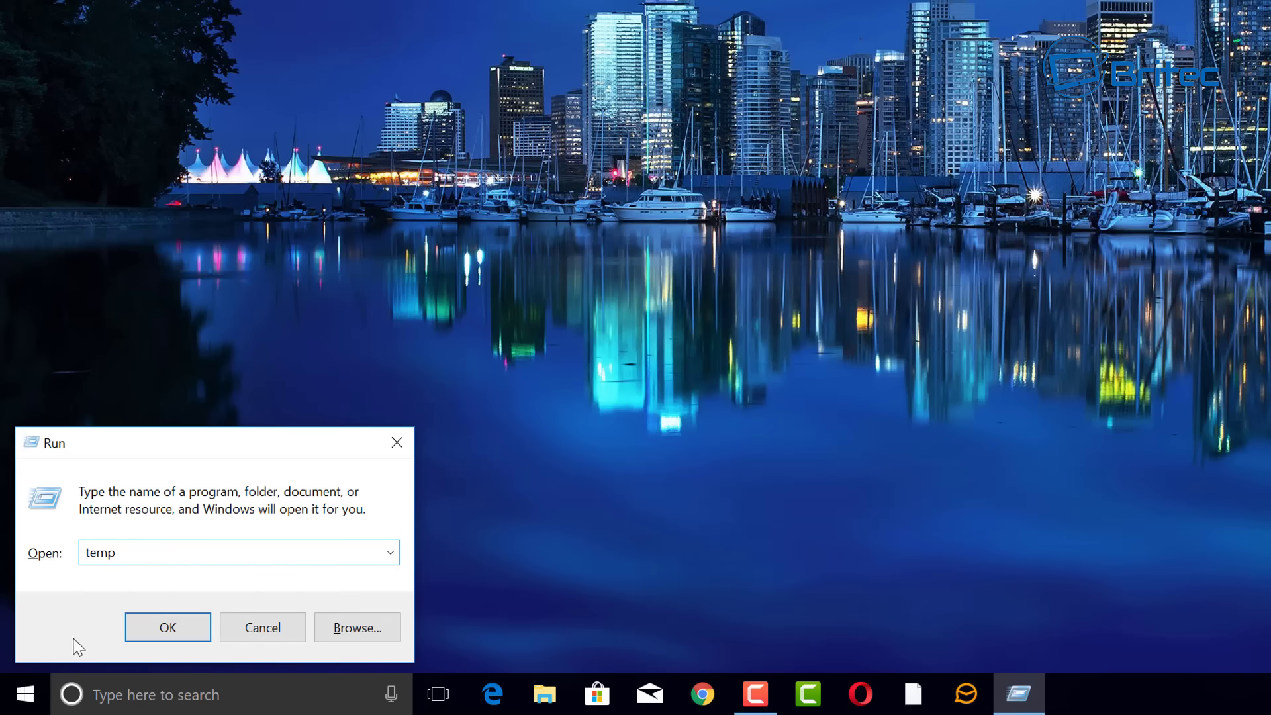
pyautogui.click(167, 626)
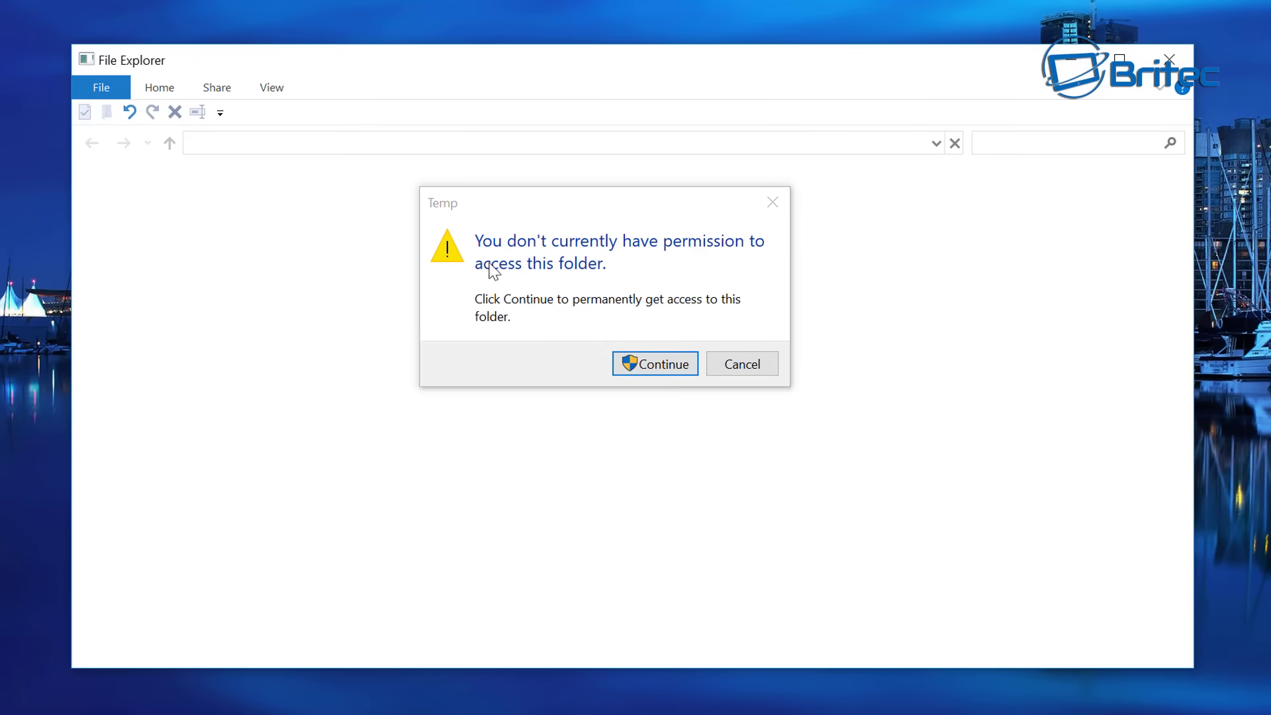
pyautogui.click(645, 370)
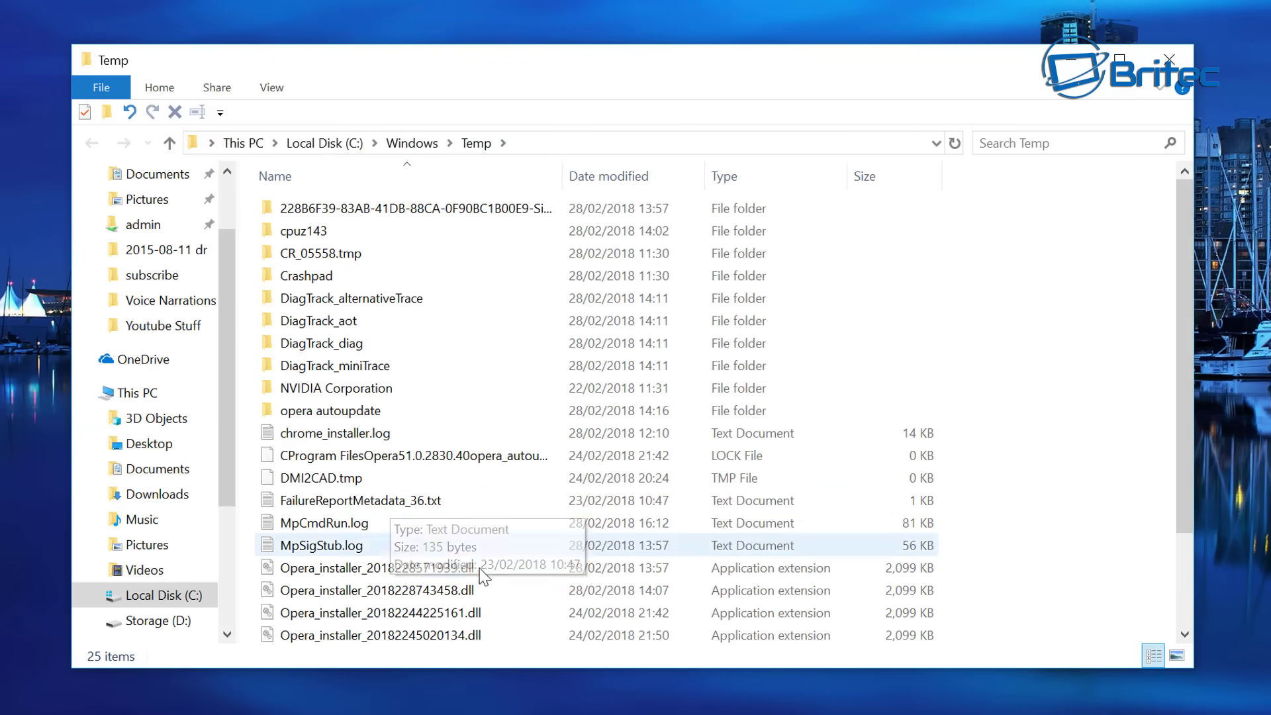
# Delete all items in the Windows Temp folder, granting administrator permission for all current items
pyautogui.scroll(-2, 491, 582)
pyautogui.click(439, 634)
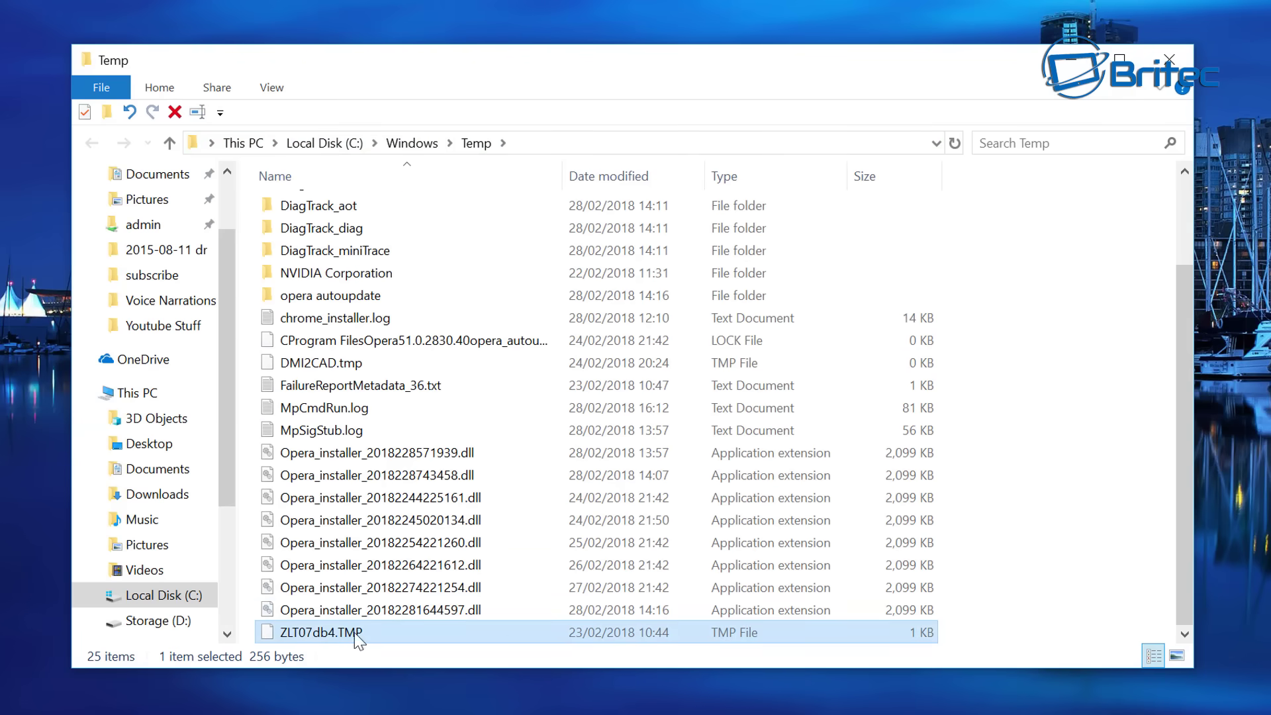
pyautogui.moveTo(1178, 518); pyautogui.dragTo(1181, 308)
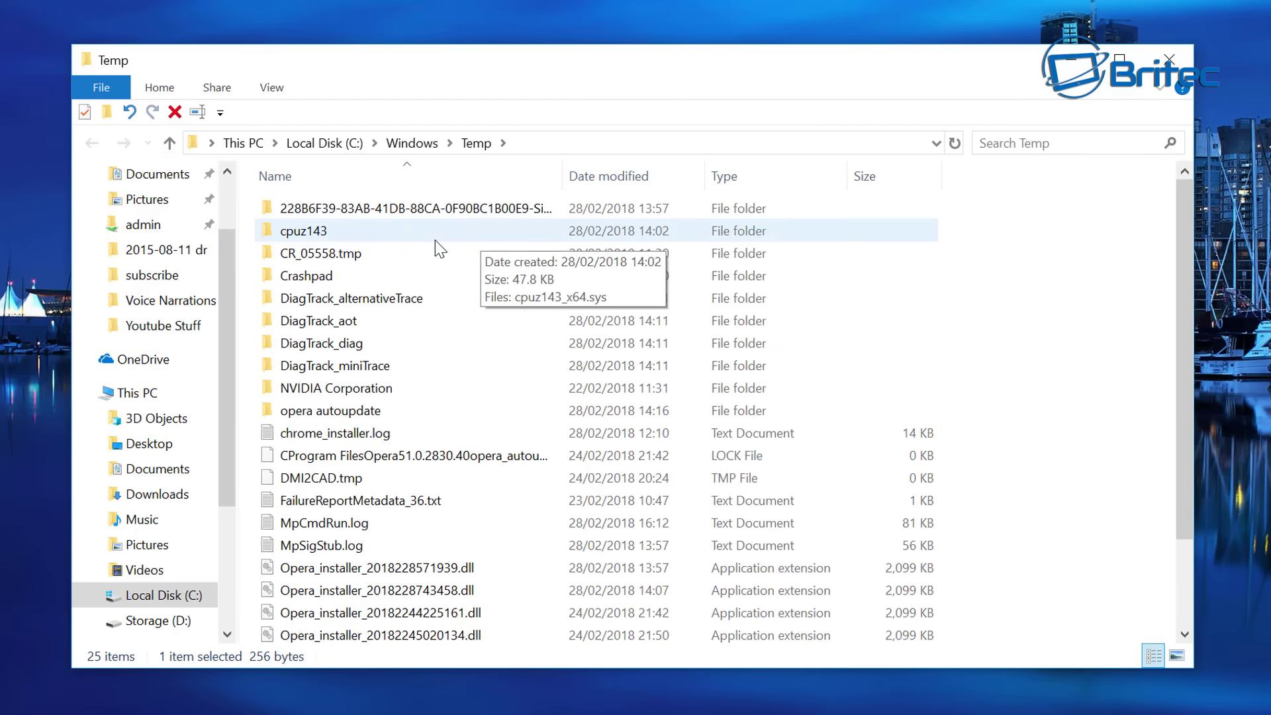
pyautogui.hotkey('ctrl', 'a')
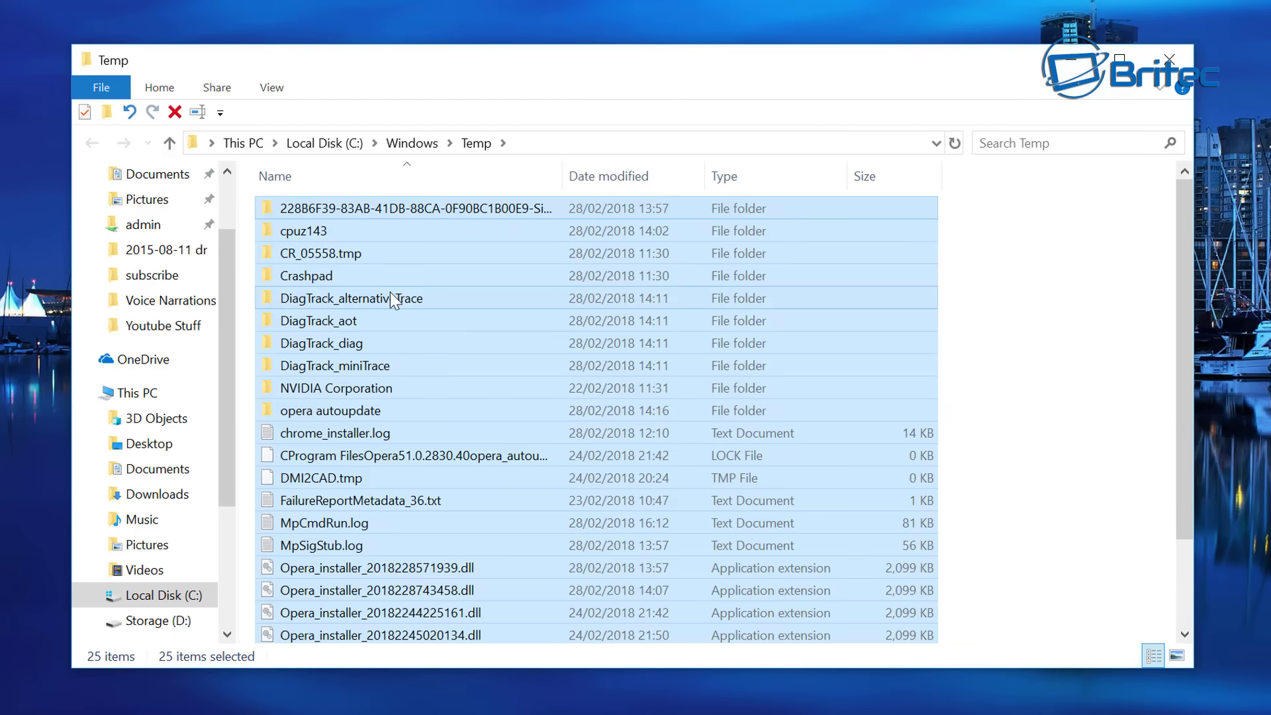
pyautogui.click(175, 111)
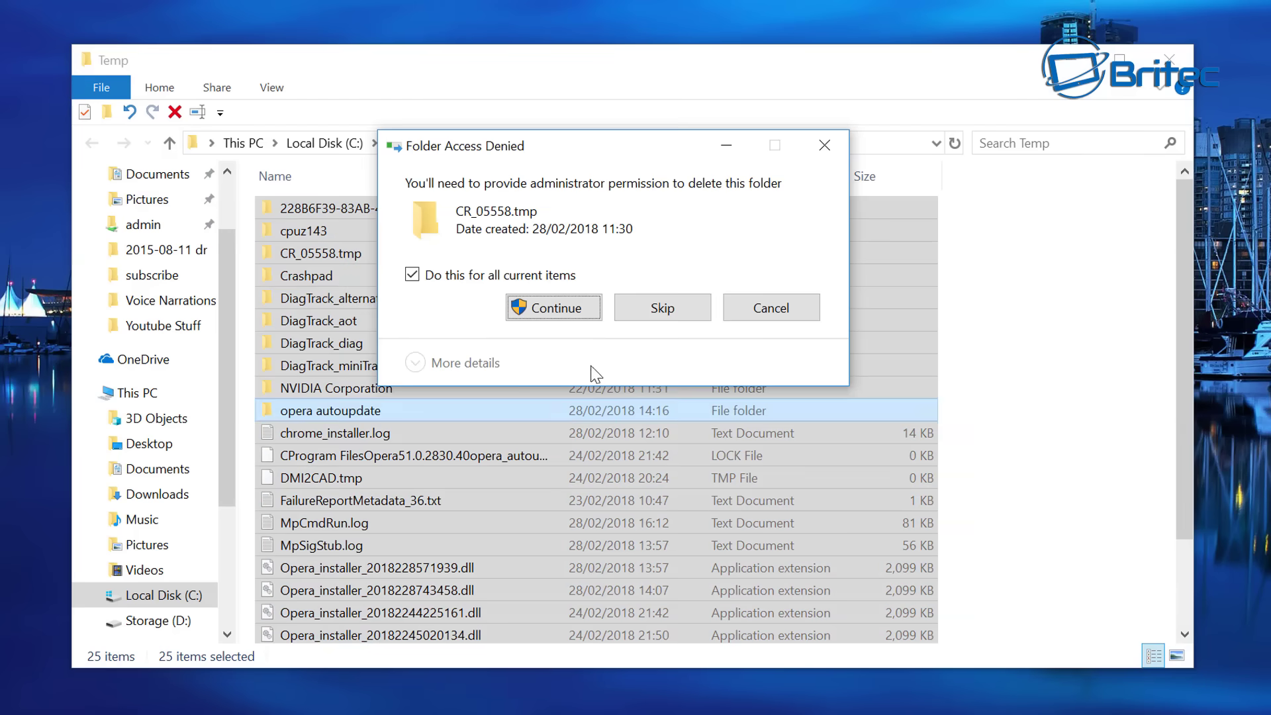
pyautogui.click(556, 308)
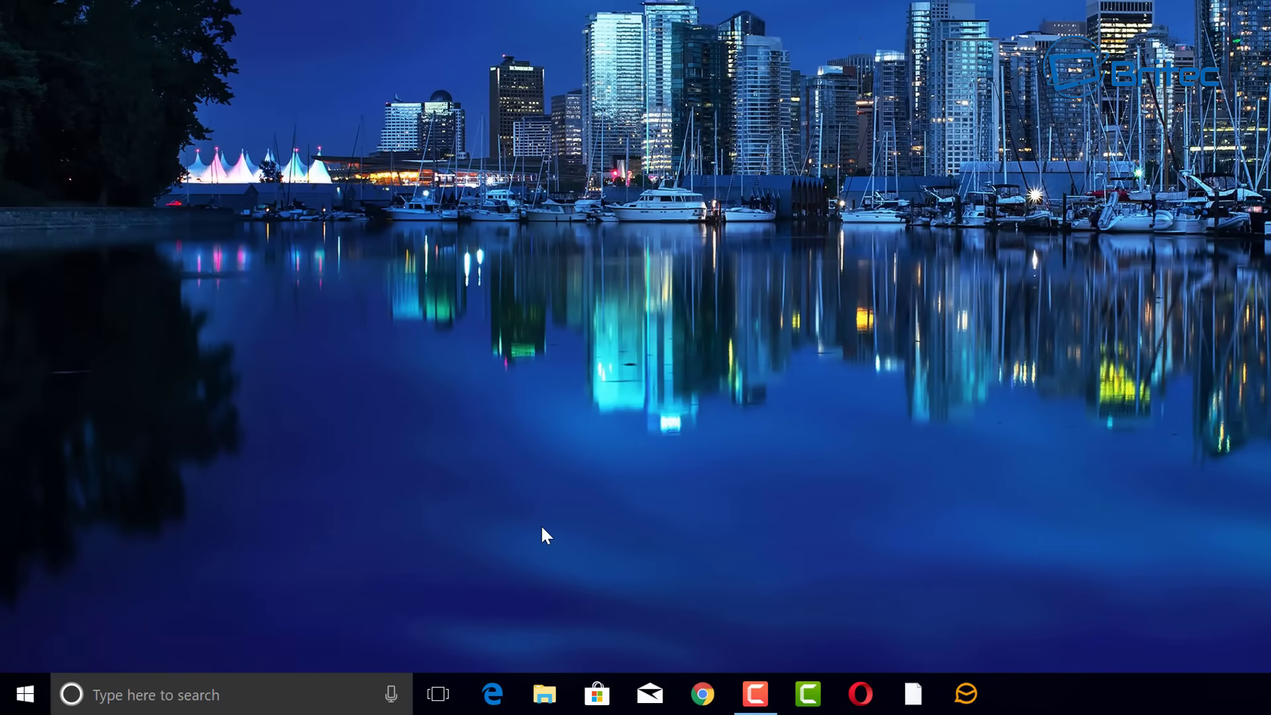
# Open the Windows Prefetch folder by running prefetch from the Run dialog and grant permanent access to it
pyautogui.press('super+r')
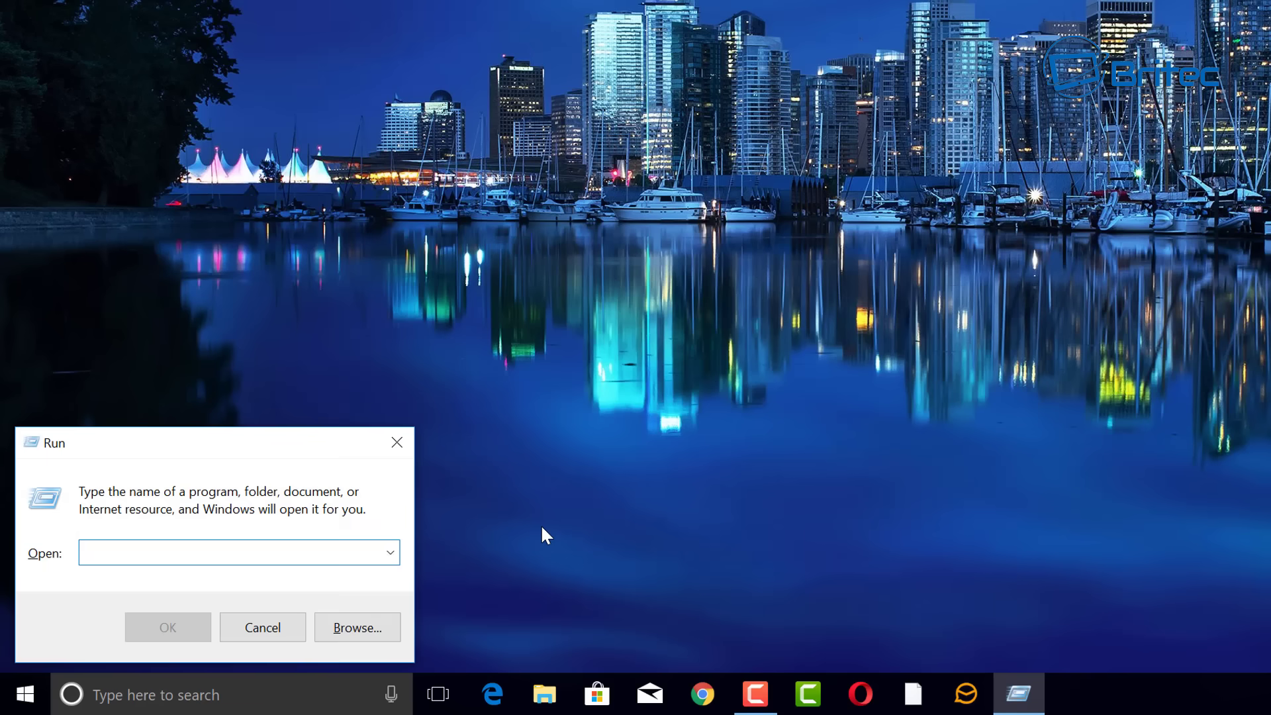
pyautogui.write('prefetch')
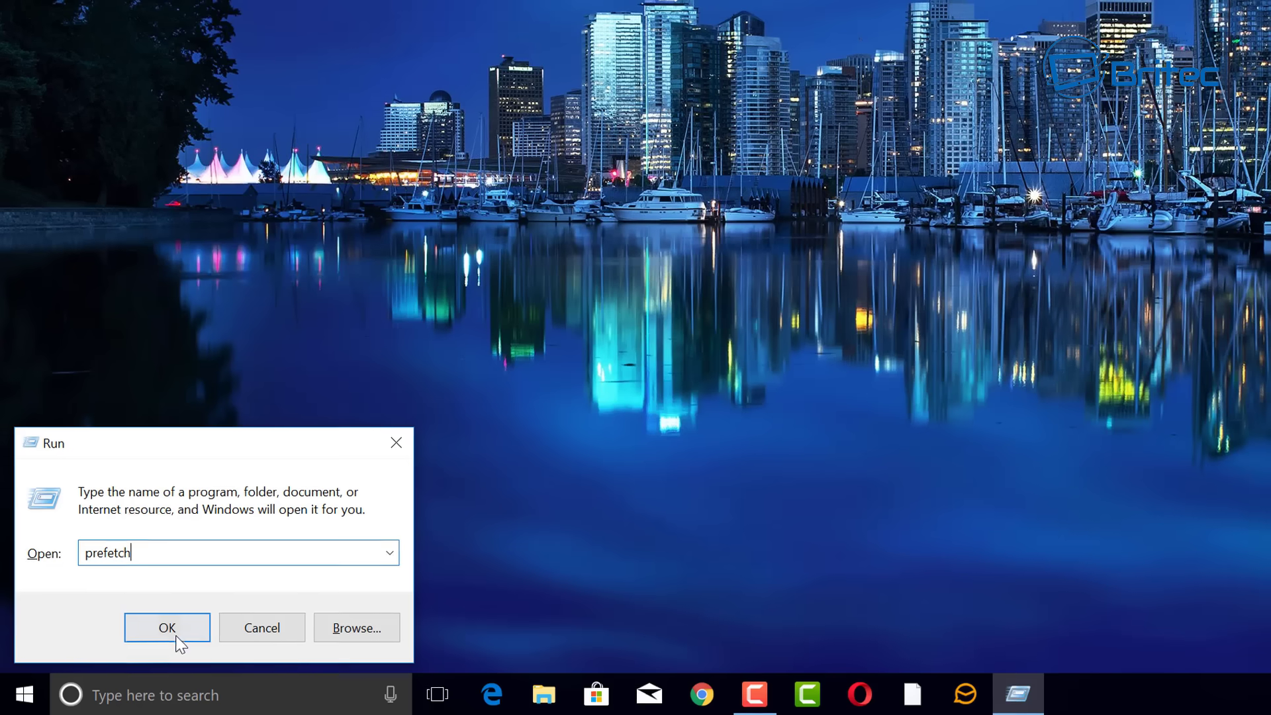
pyautogui.click(173, 634)
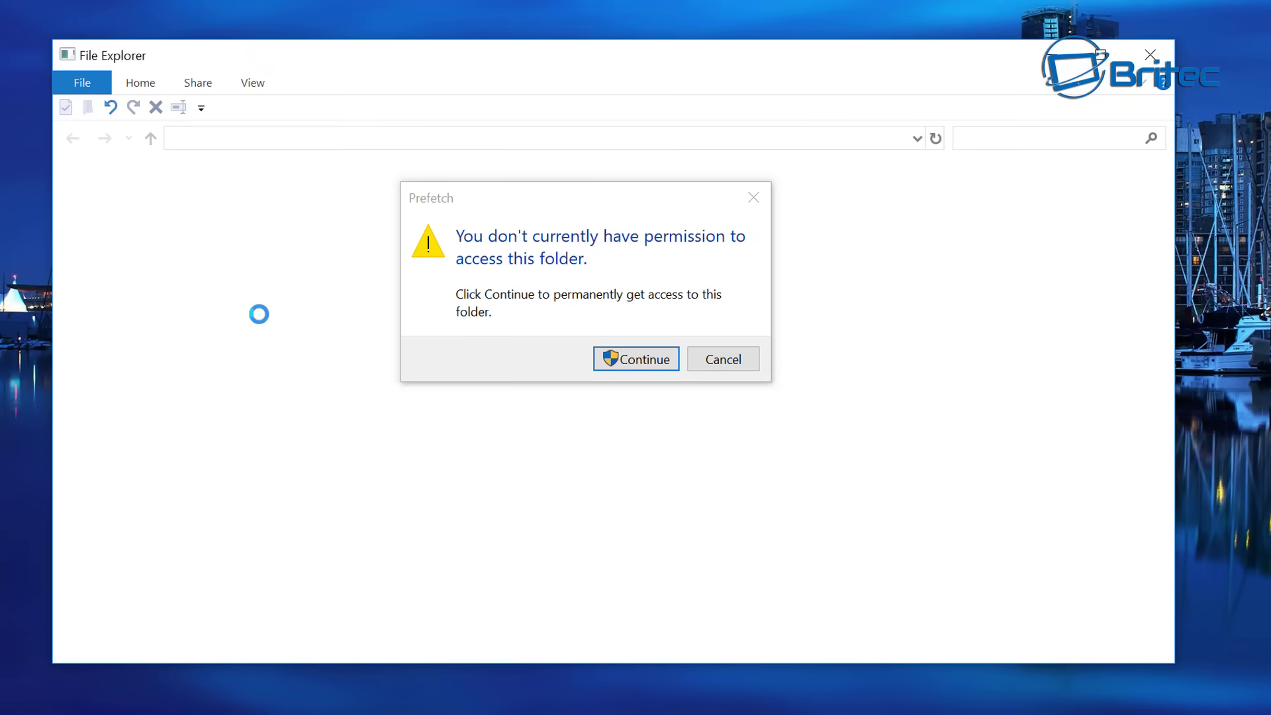
pyautogui.click(645, 364)
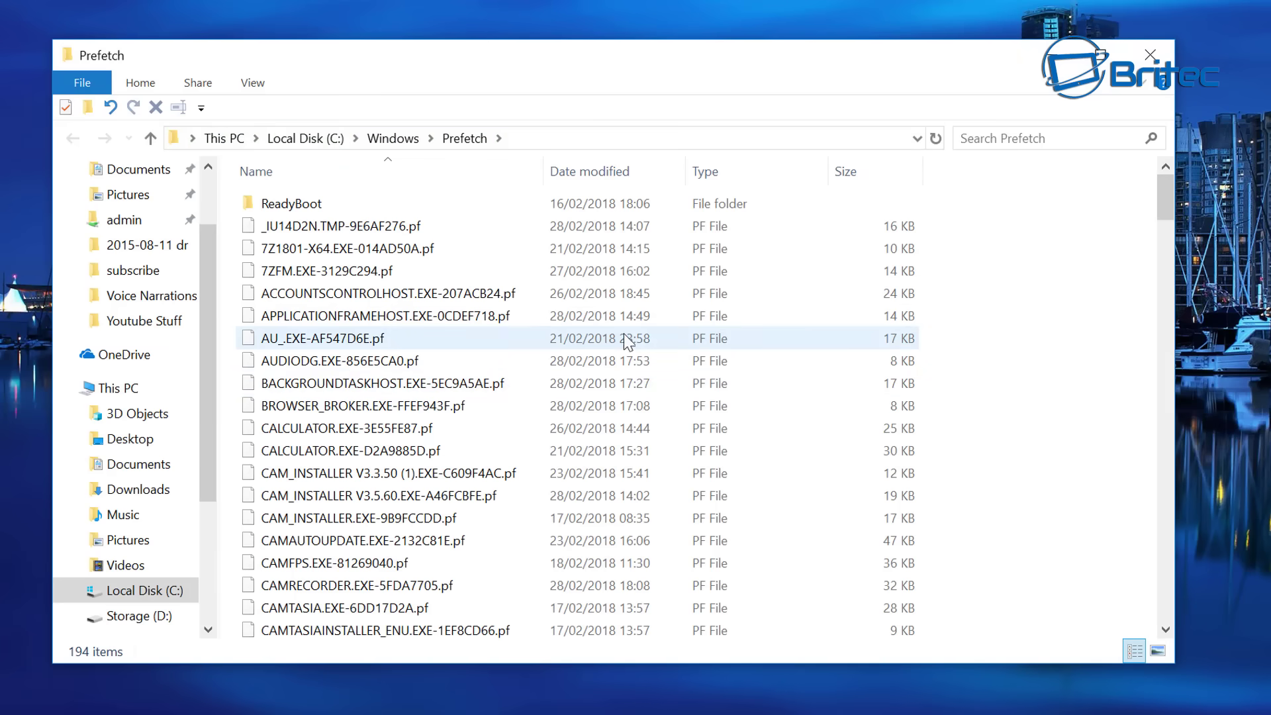
# Delete all files in the Prefetch folder, leaving out the ReadyBoot folder and skipping the file that is in use
pyautogui.click(376, 227)
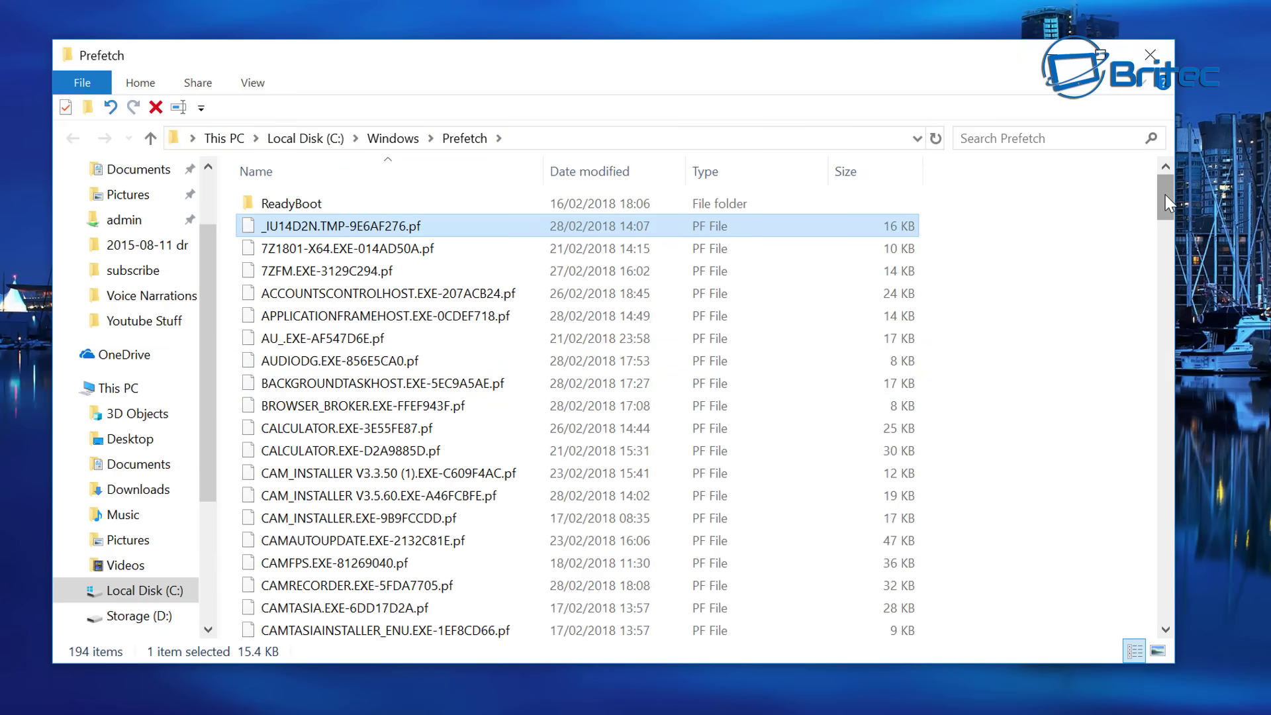
pyautogui.moveTo(1165, 194); pyautogui.dragTo(1185, 612)
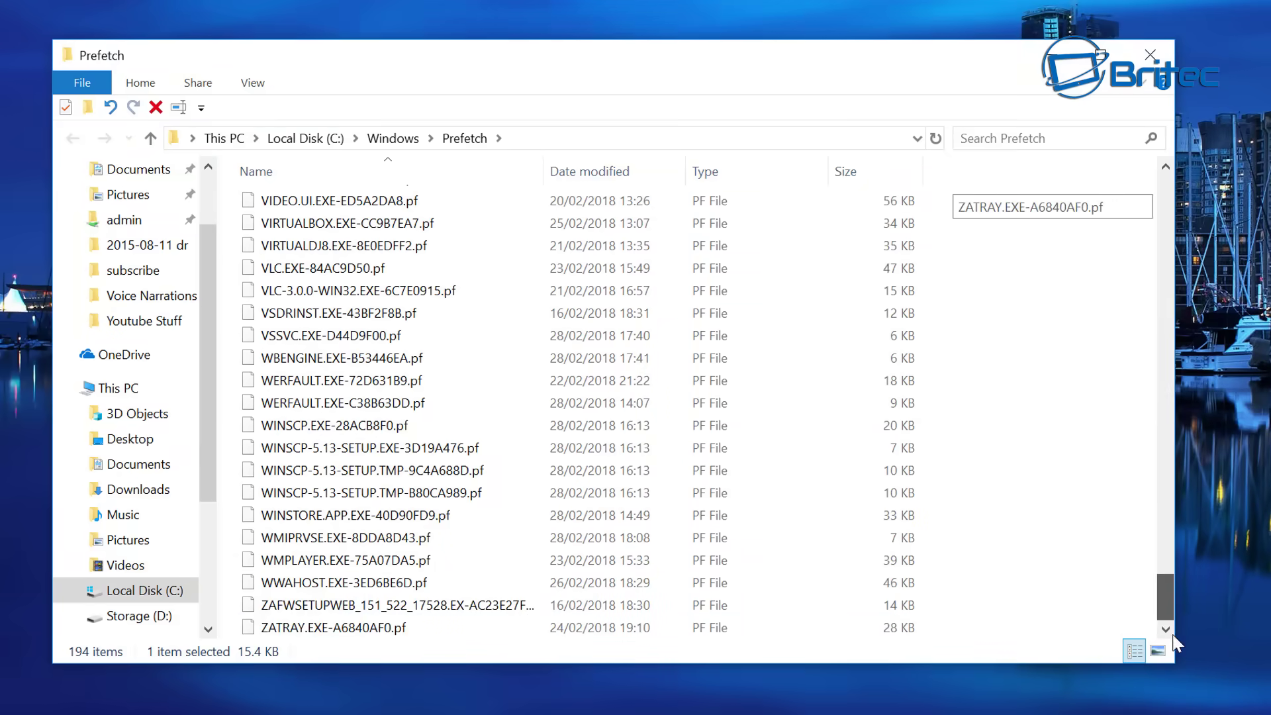
pyautogui.keyDown('shift'); pyautogui.click(437, 626); pyautogui.keyUp('shift')
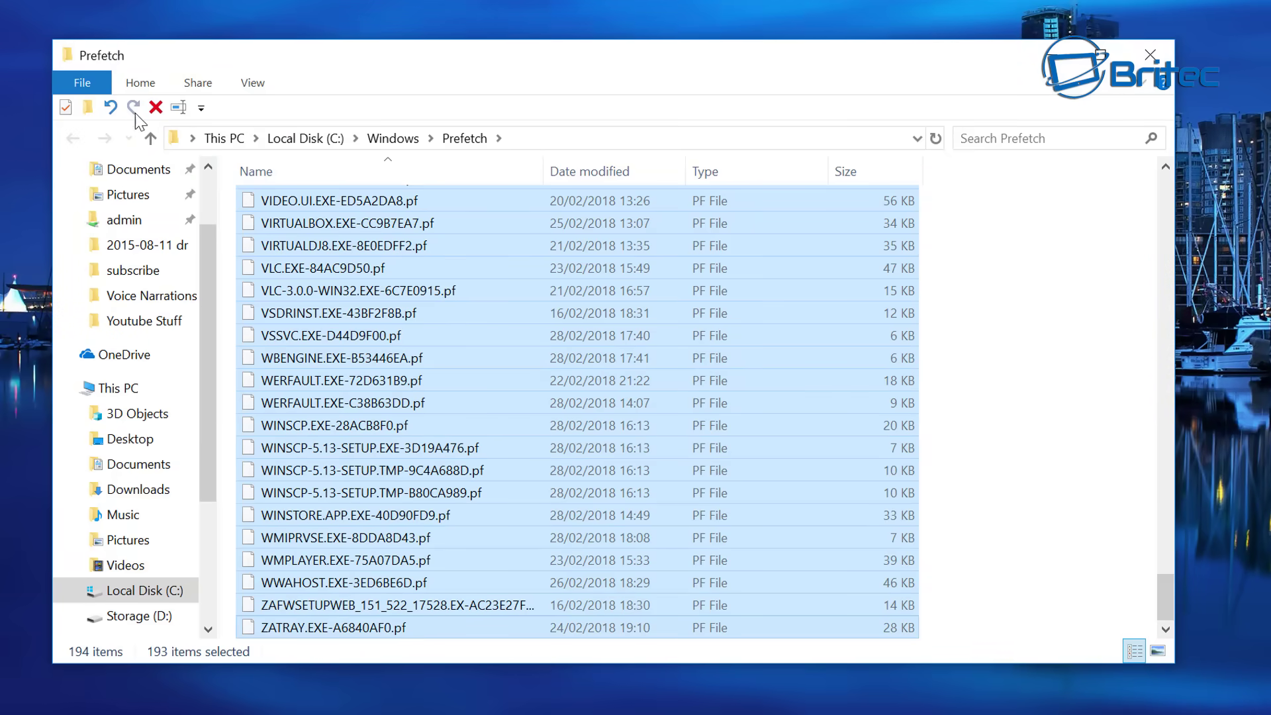
pyautogui.rightClick(361, 278)
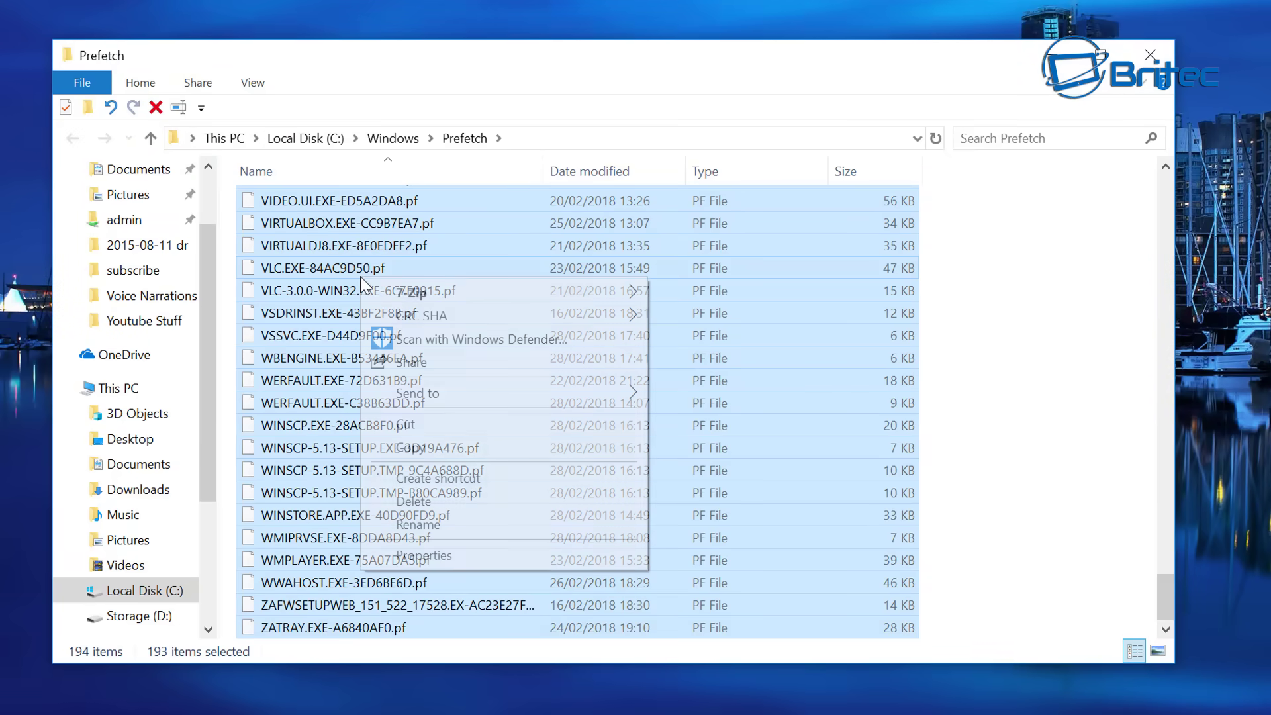
pyautogui.click(448, 501)
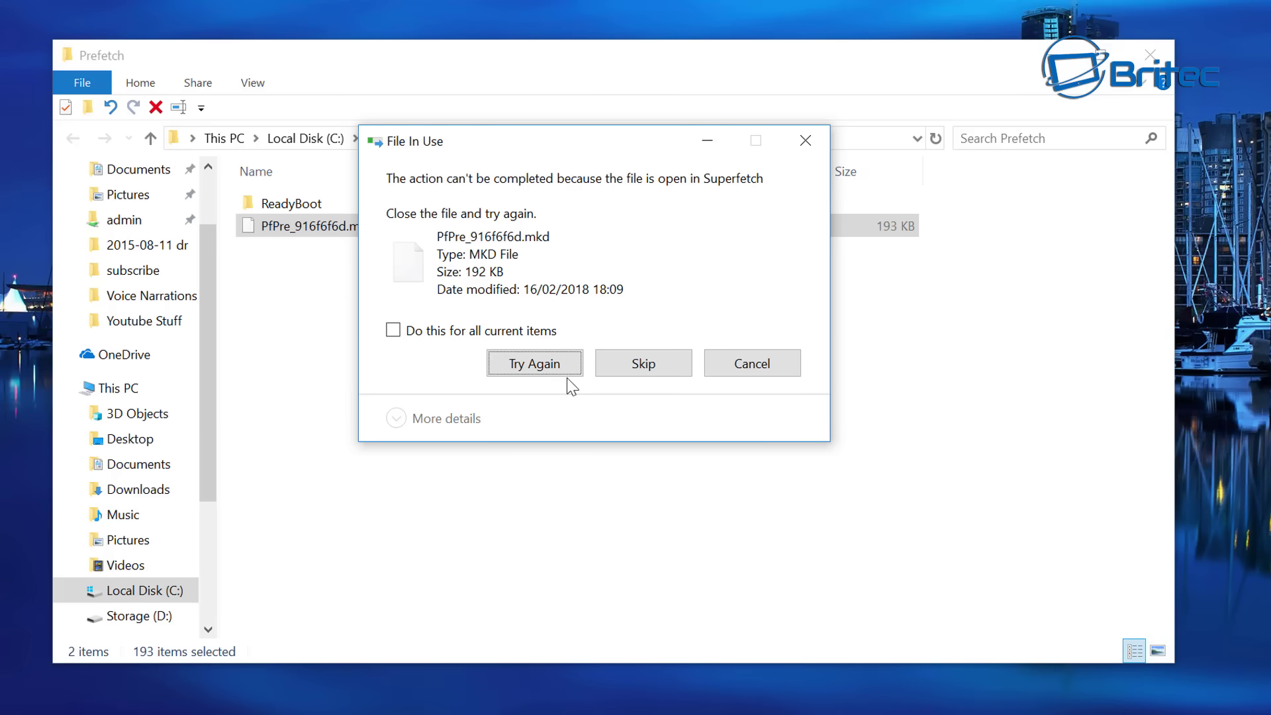
pyautogui.click(649, 371)
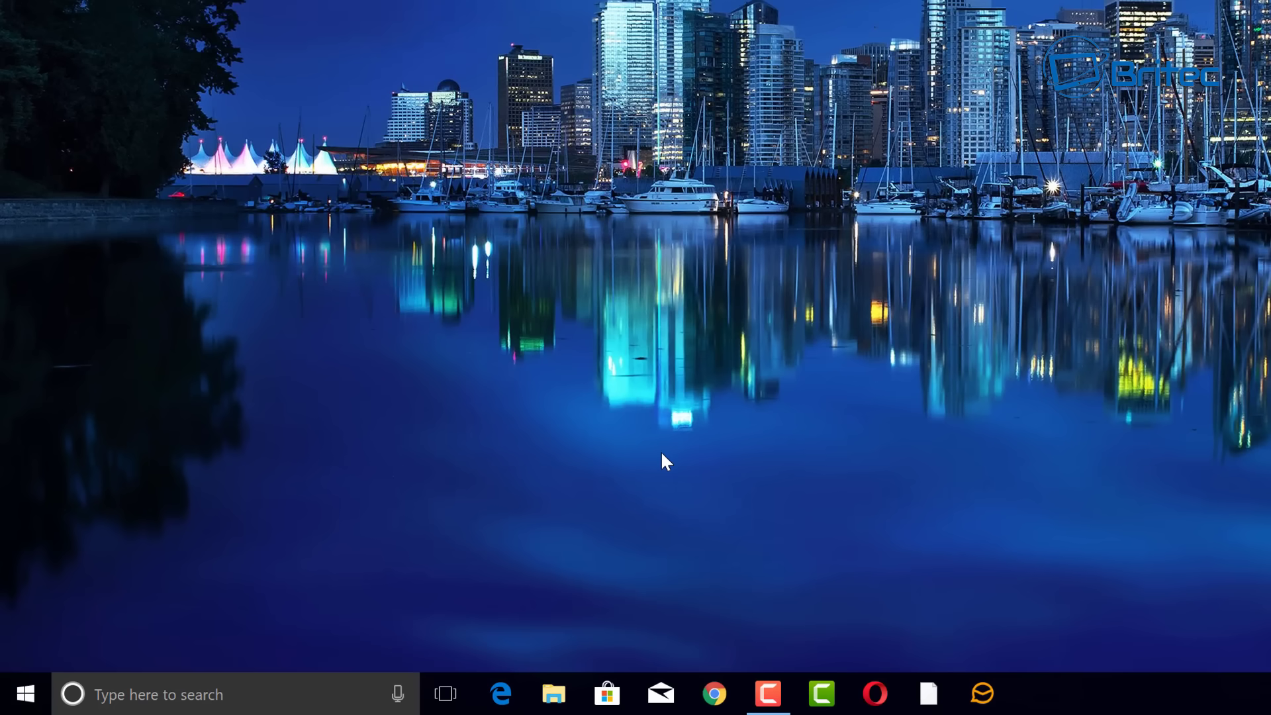
# Reset the Microsoft Store cache by running wsreset from the Run dialog, and close the Store window
pyautogui.press('super+r')
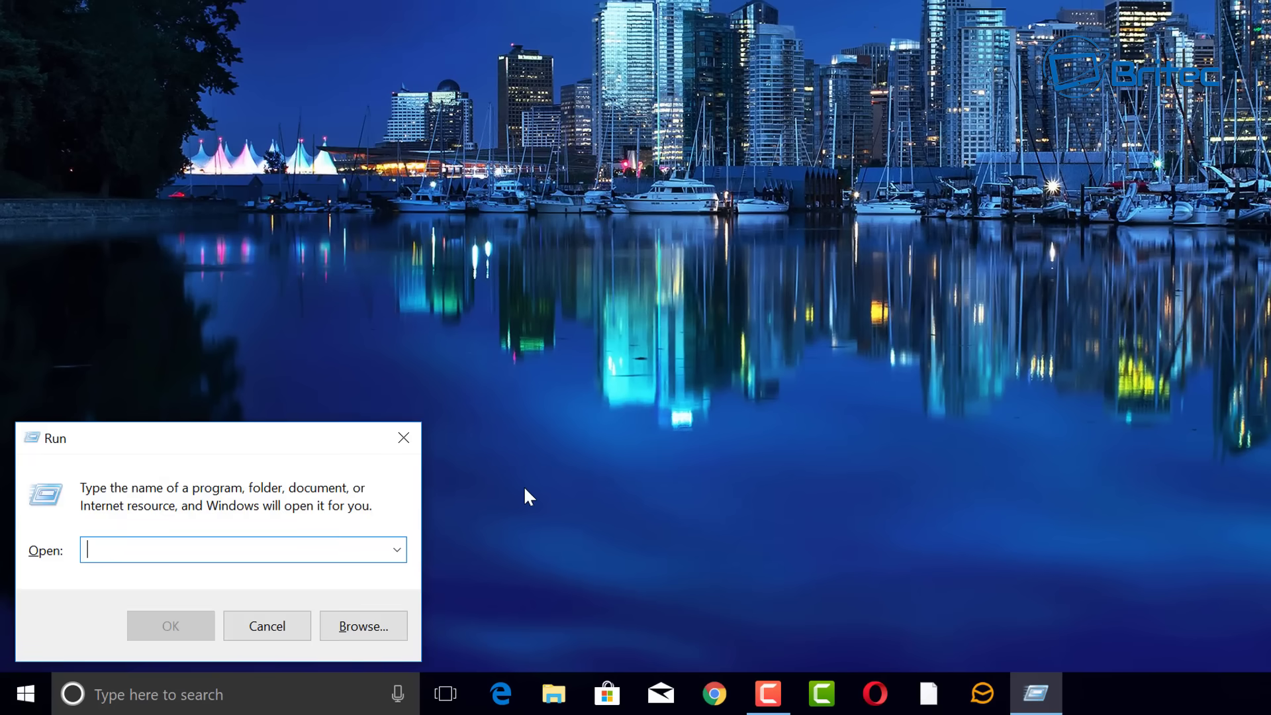
pyautogui.write('wsreset')
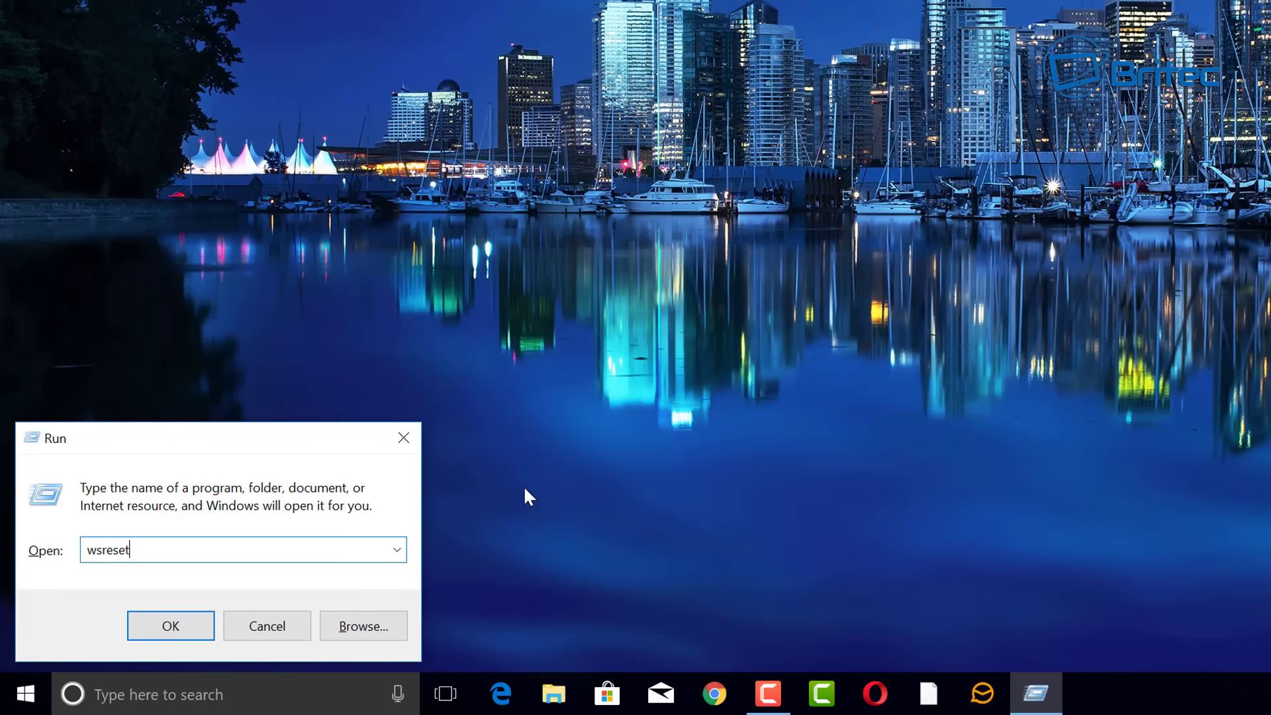
pyautogui.click(153, 635)
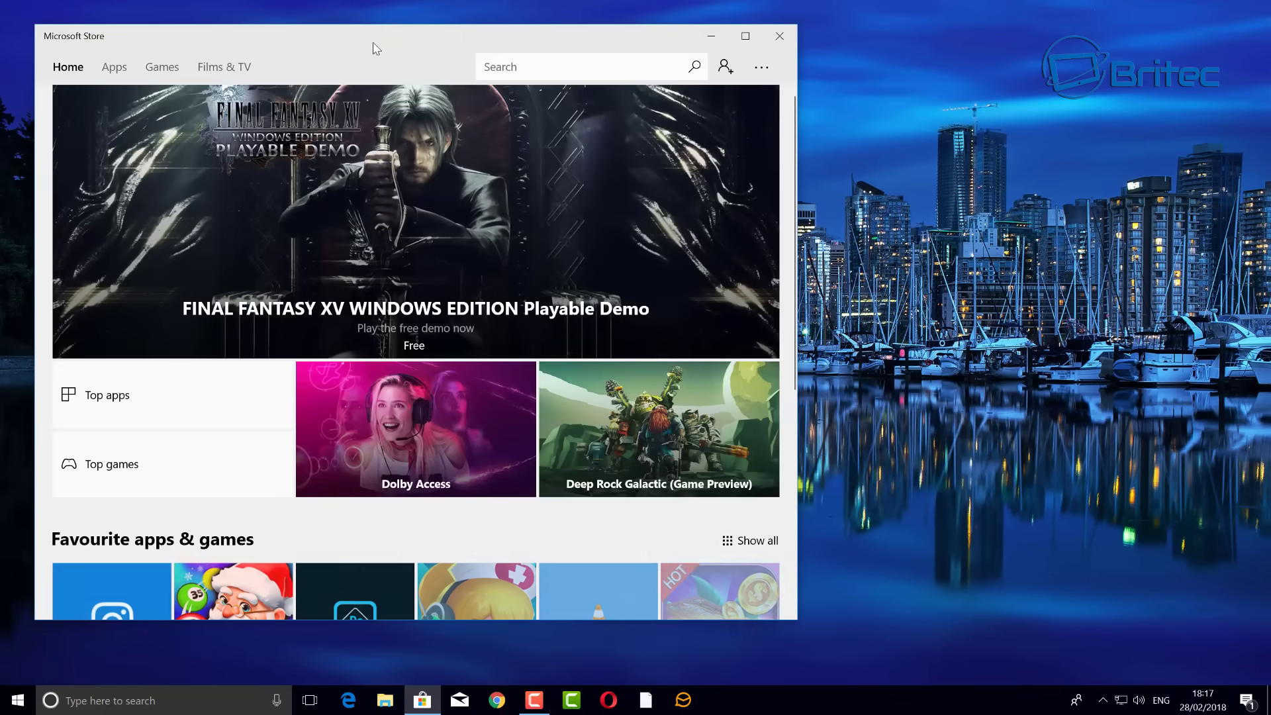
pyautogui.moveTo(372, 45); pyautogui.dragTo(612, 36)
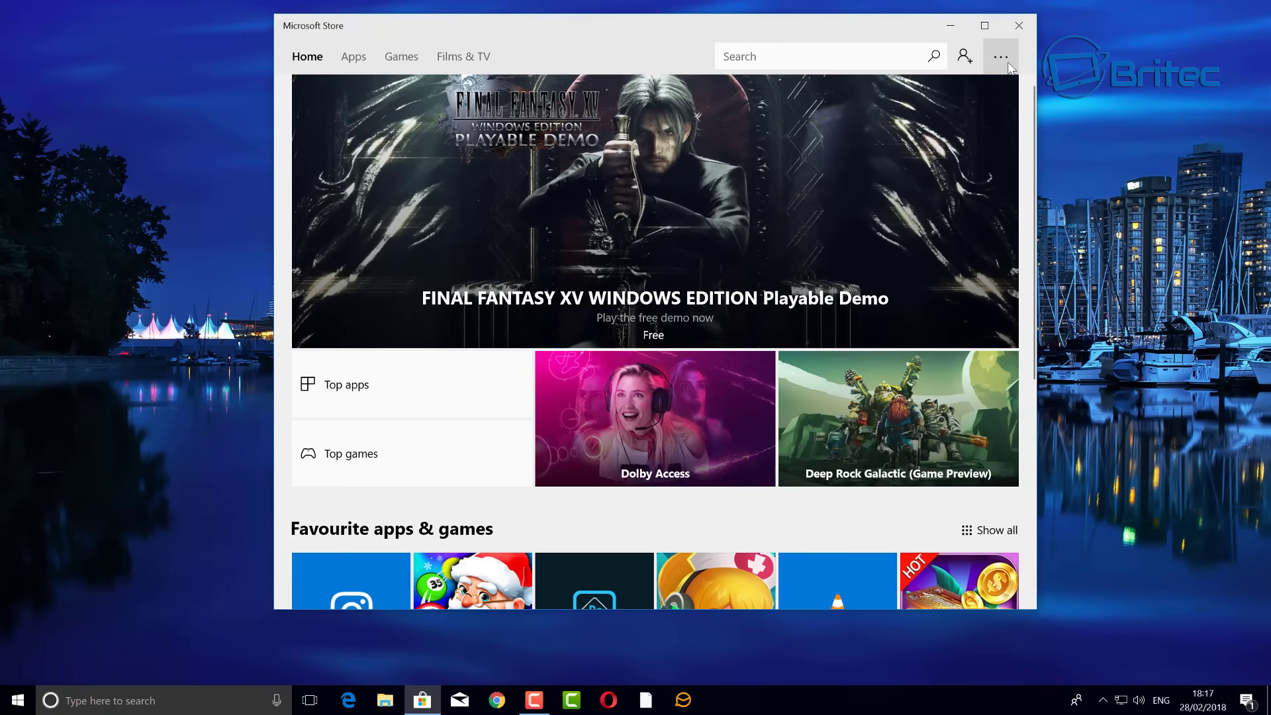
pyautogui.click(1019, 26)
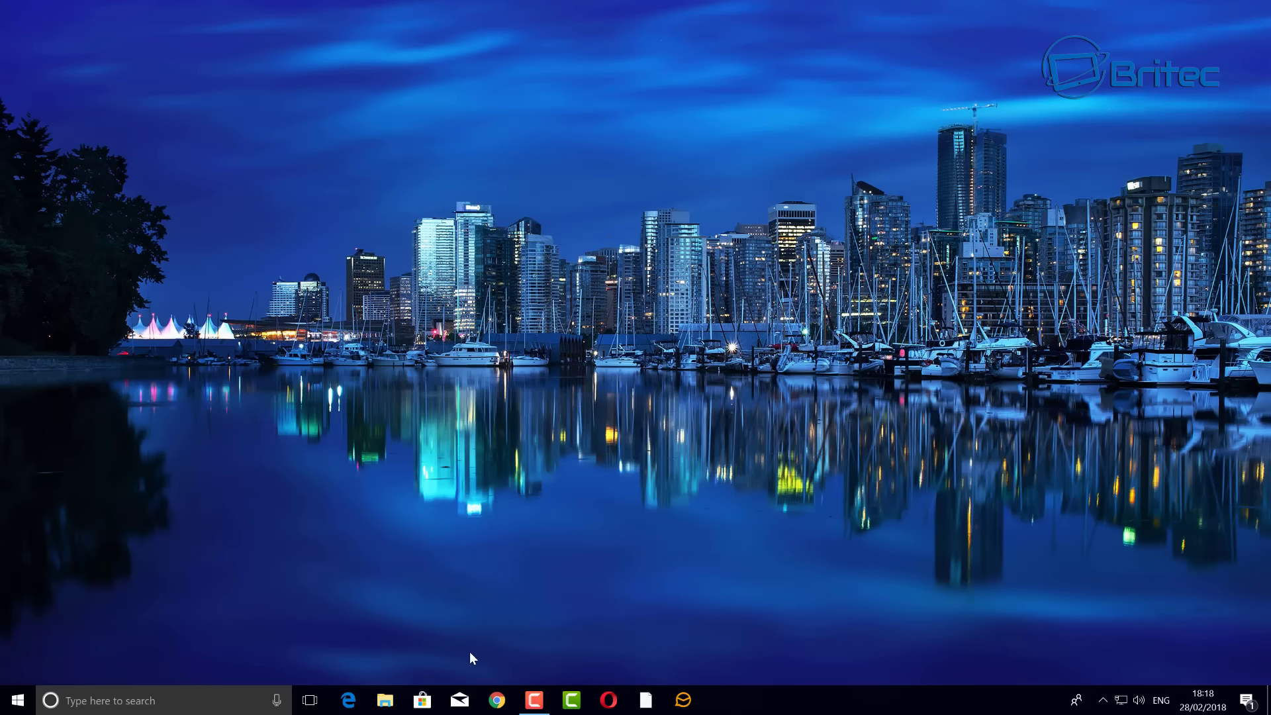
# Switch to Microsoft Edge and open its settings for choosing which browsing data to clear
pyautogui.click(349, 700)
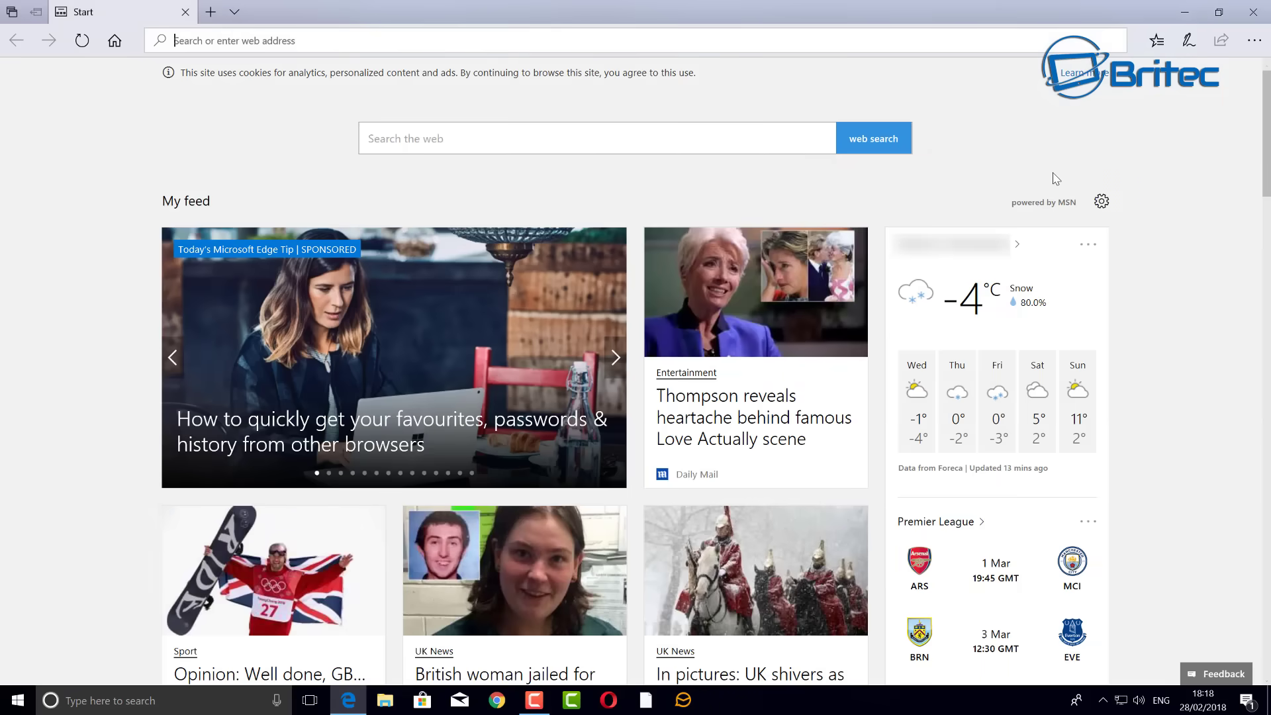
pyautogui.click(1254, 51)
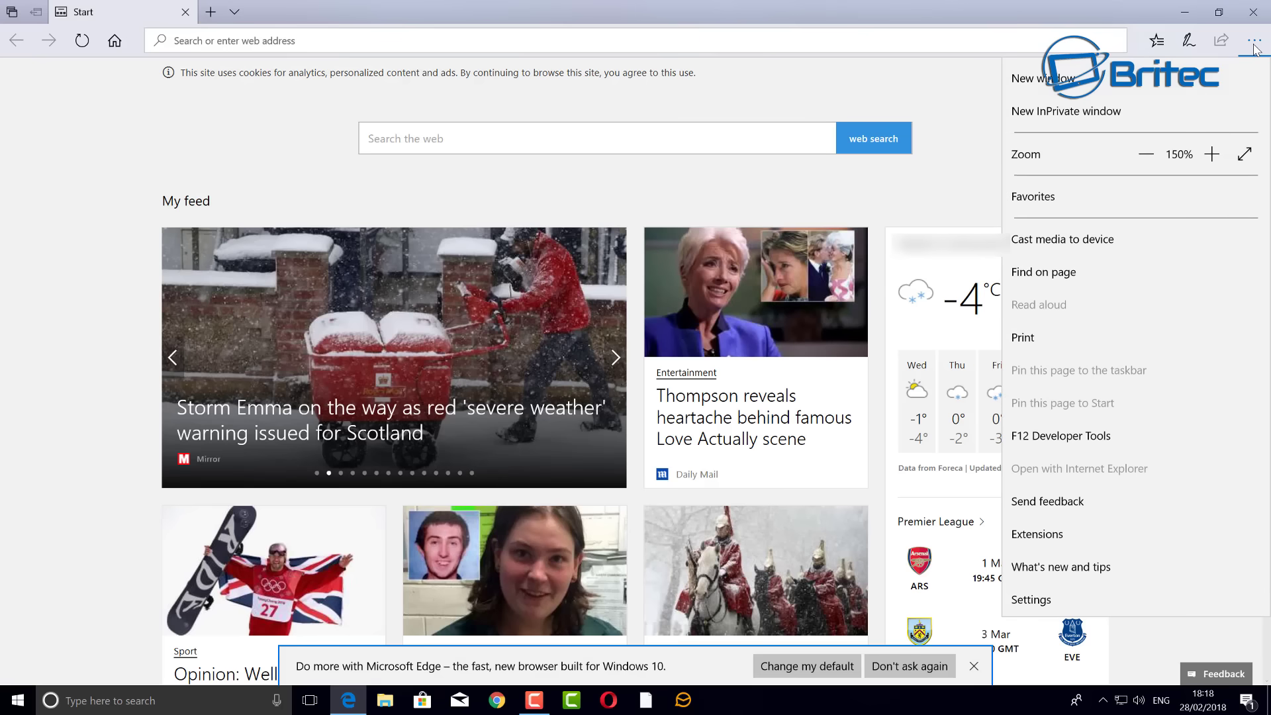
pyautogui.click(1031, 599)
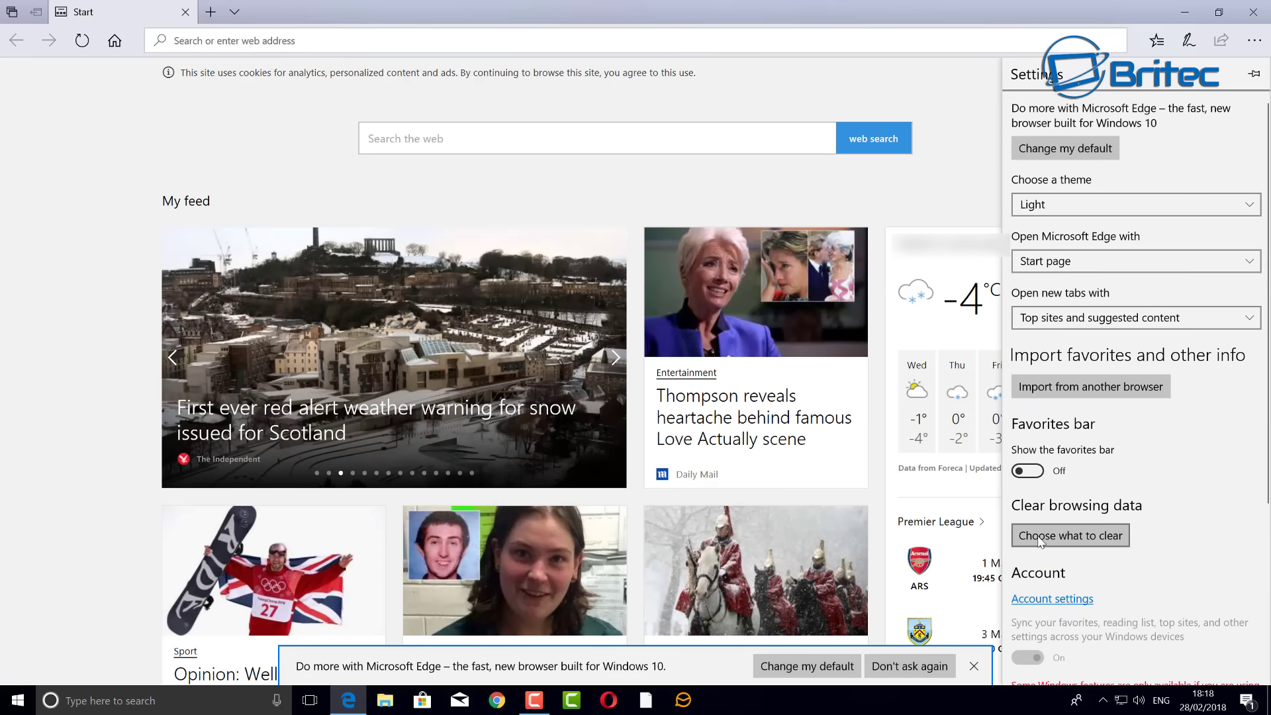
pyautogui.click(1097, 534)
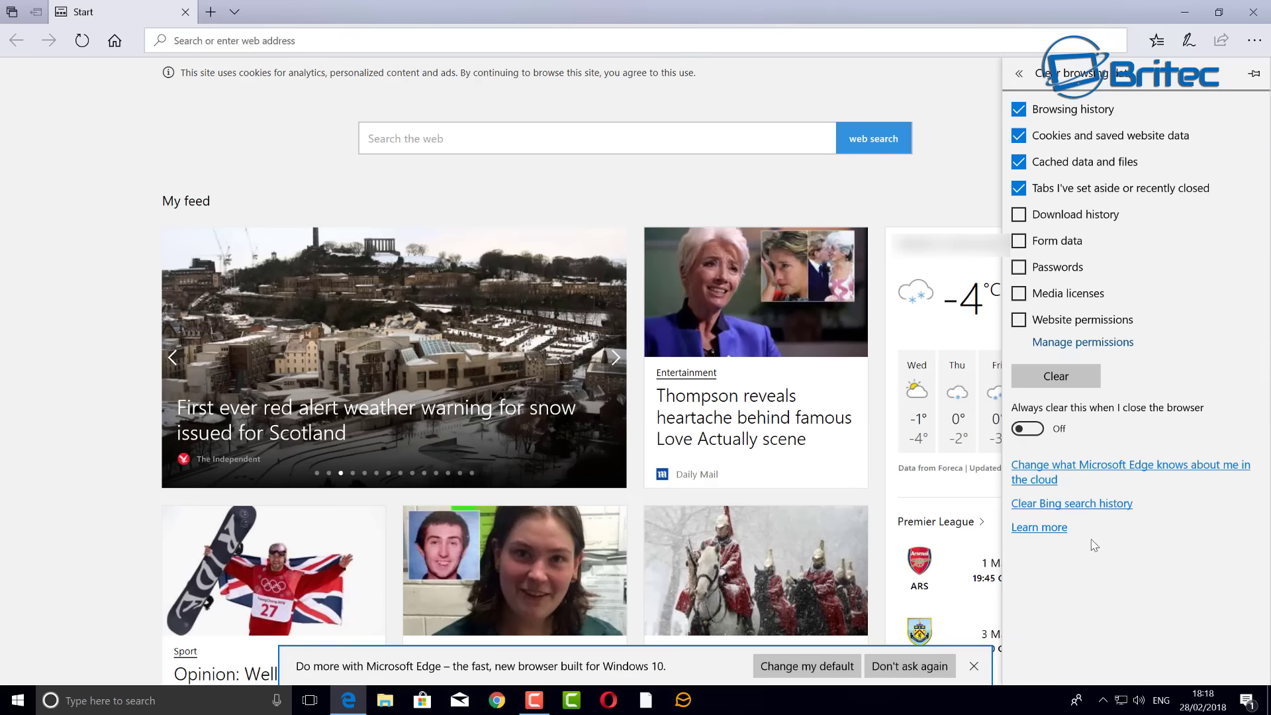
# Add download history, form data, passwords, media licenses and website permissions to the browsing data selection, clear it, and close Edge
pyautogui.click(1017, 215)
pyautogui.click(1017, 241)
pyautogui.click(1017, 267)
pyautogui.click(1018, 293)
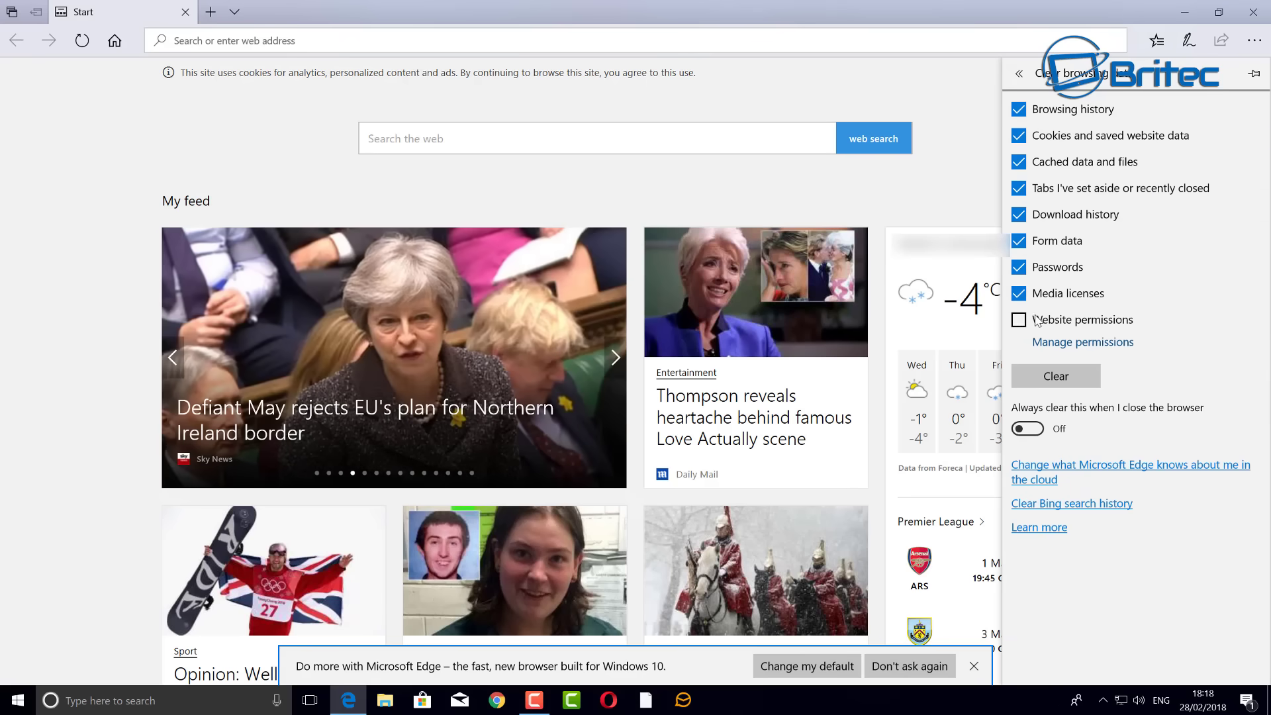
pyautogui.click(1018, 321)
pyautogui.click(1075, 382)
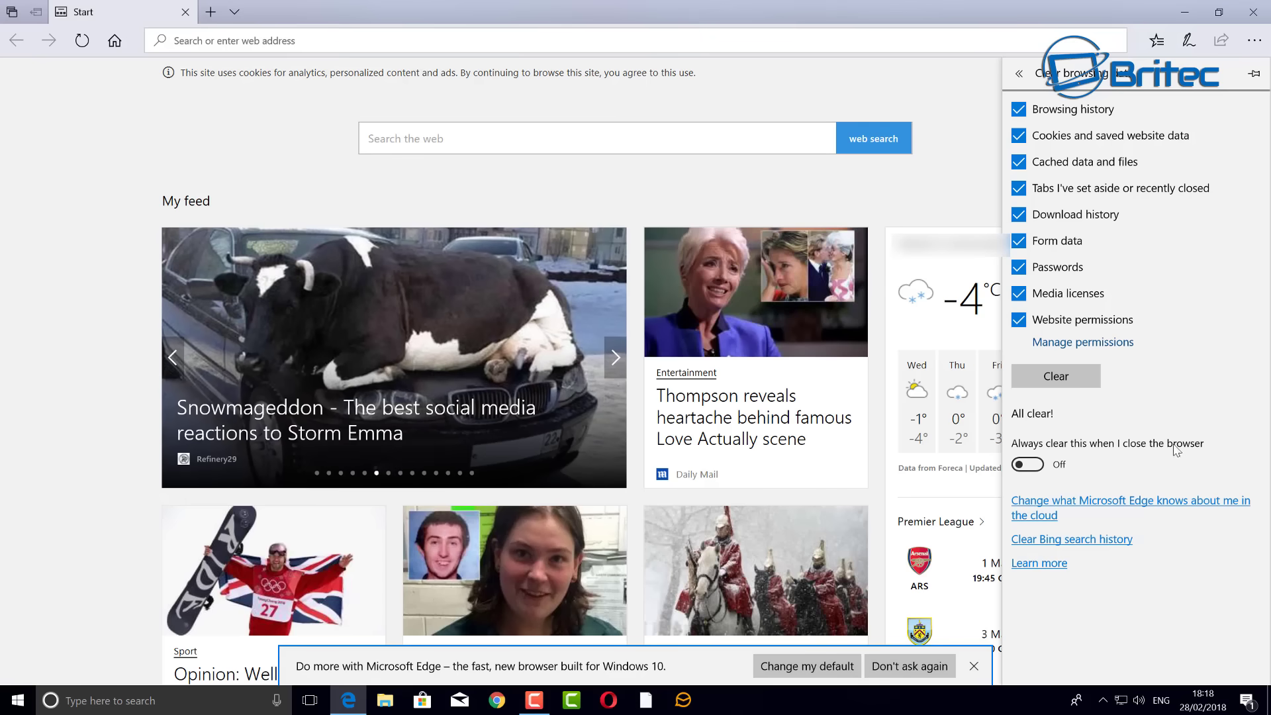
pyautogui.click(1036, 467)
pyautogui.click(1036, 467)
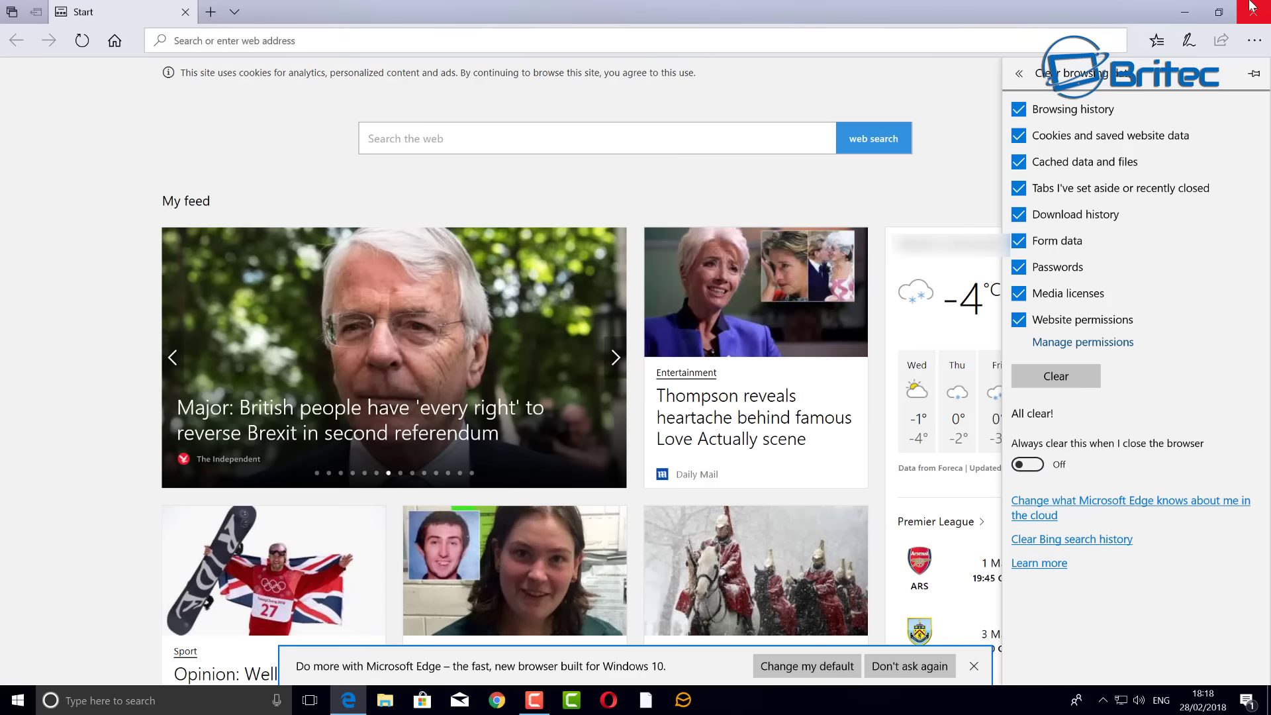
pyautogui.click(1259, 20)
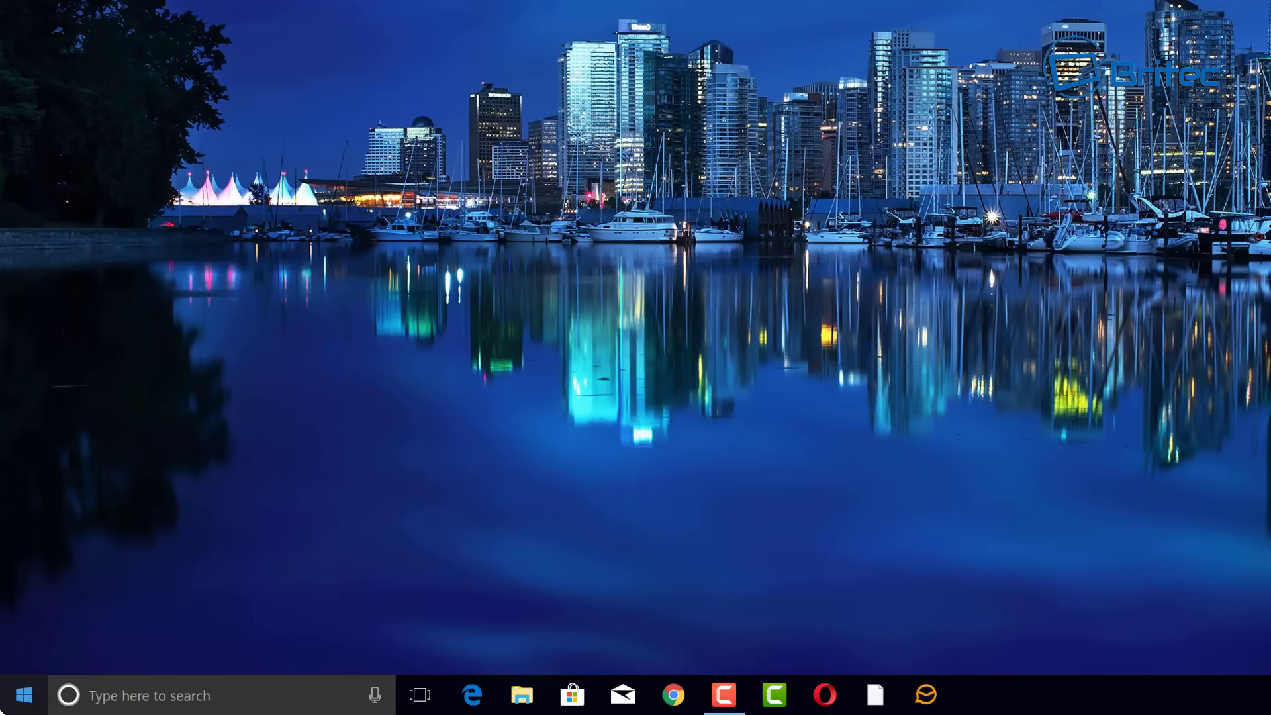
# Clear this device's location history in the Windows privacy settings, and close Settings
pyautogui.click(24, 696)
pyautogui.click(27, 603)
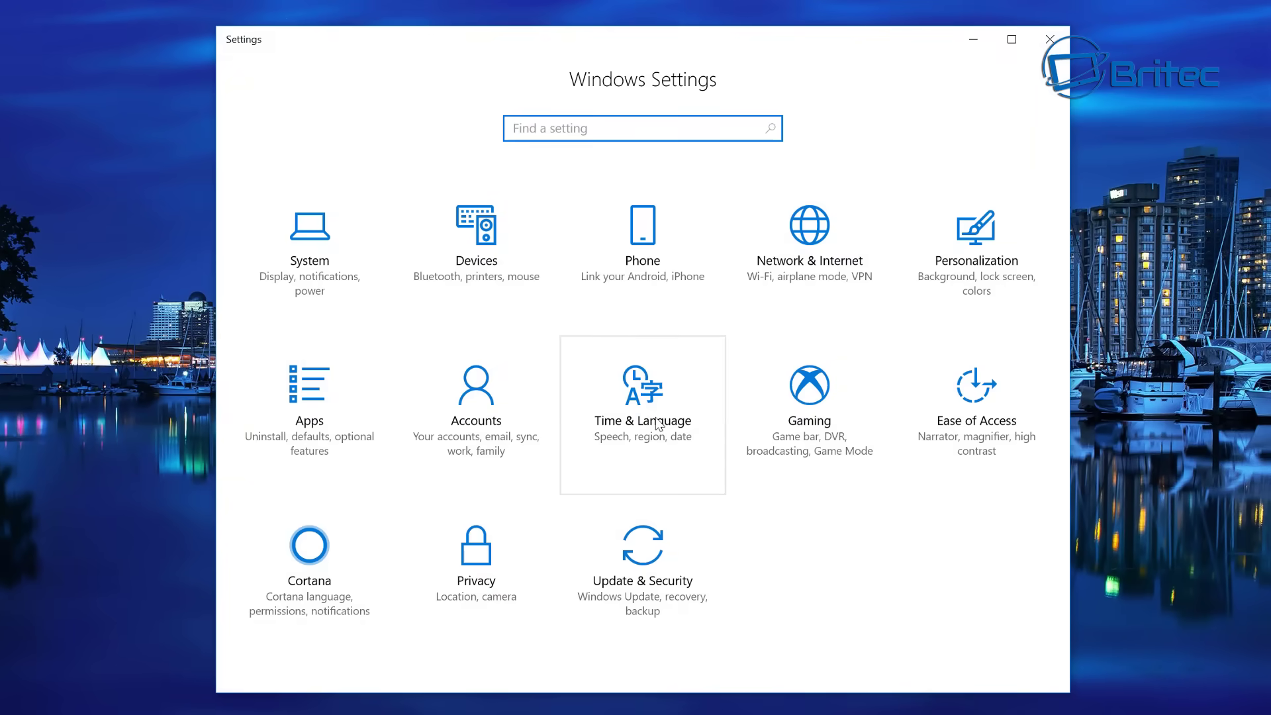
pyautogui.click(483, 564)
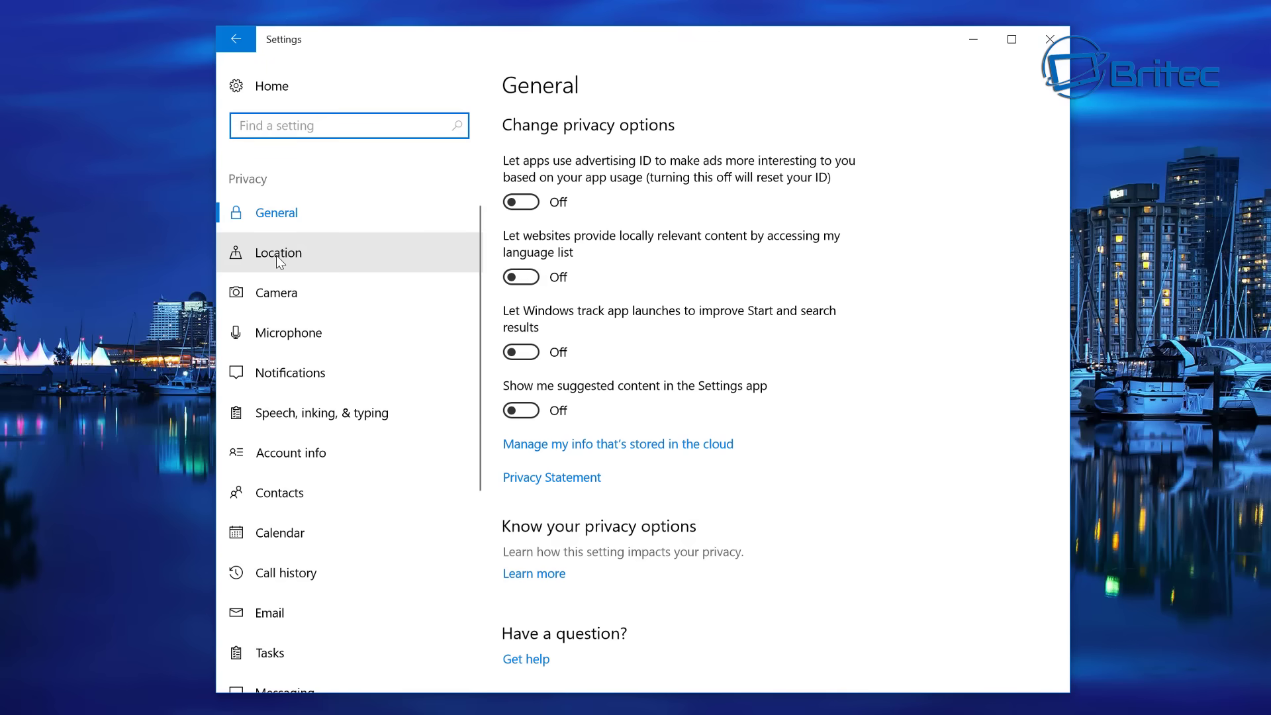
pyautogui.click(276, 260)
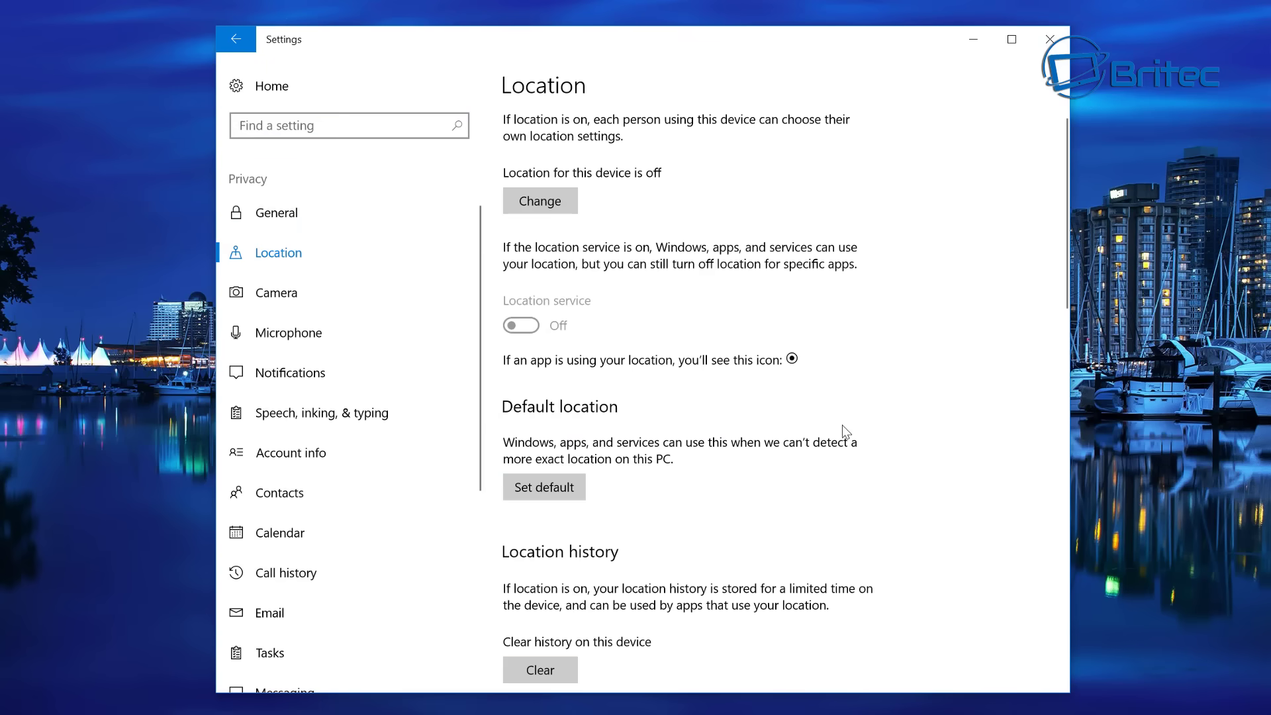
pyautogui.scroll(-1, 840, 434)
pyautogui.scroll(-1, 840, 433)
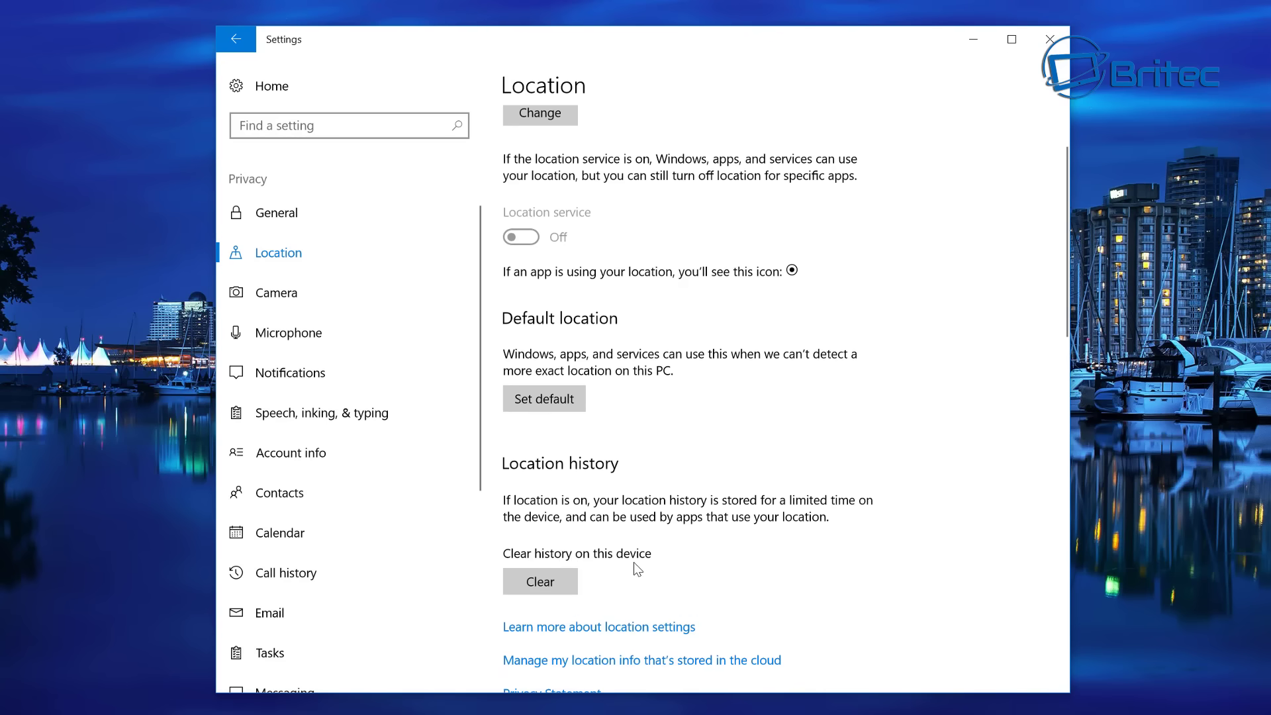
pyautogui.click(521, 583)
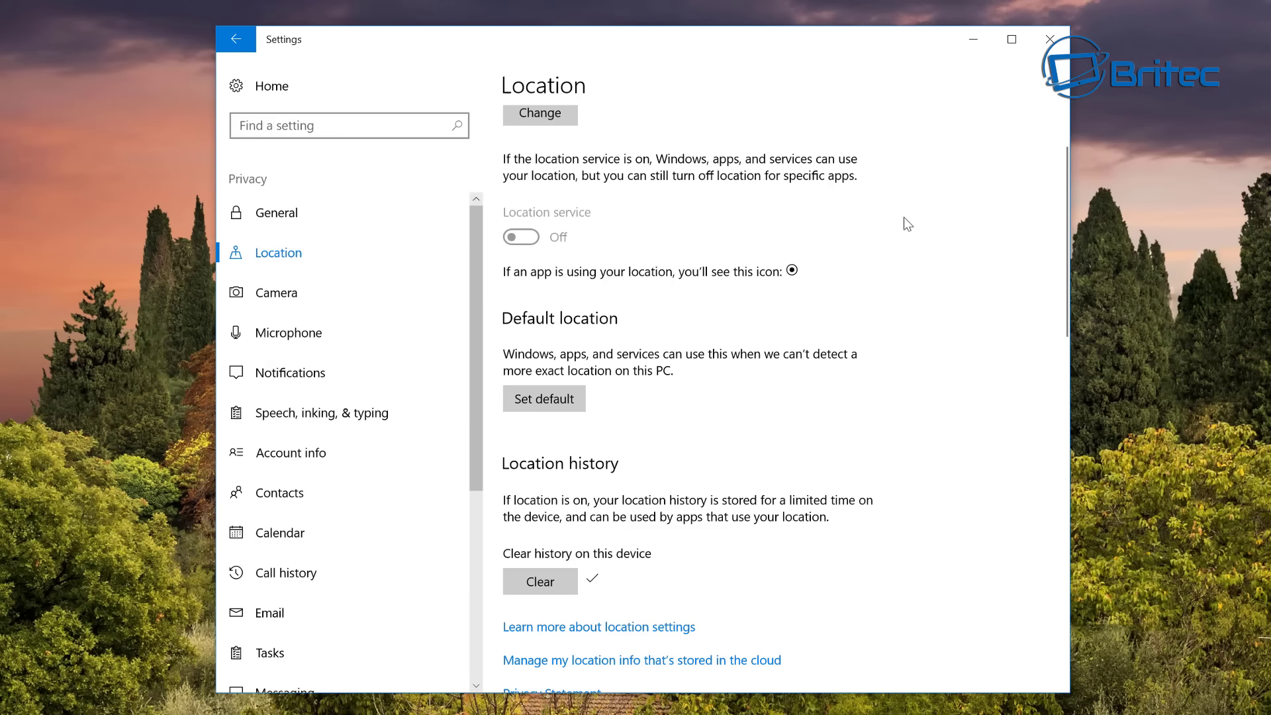
pyautogui.click(1051, 41)
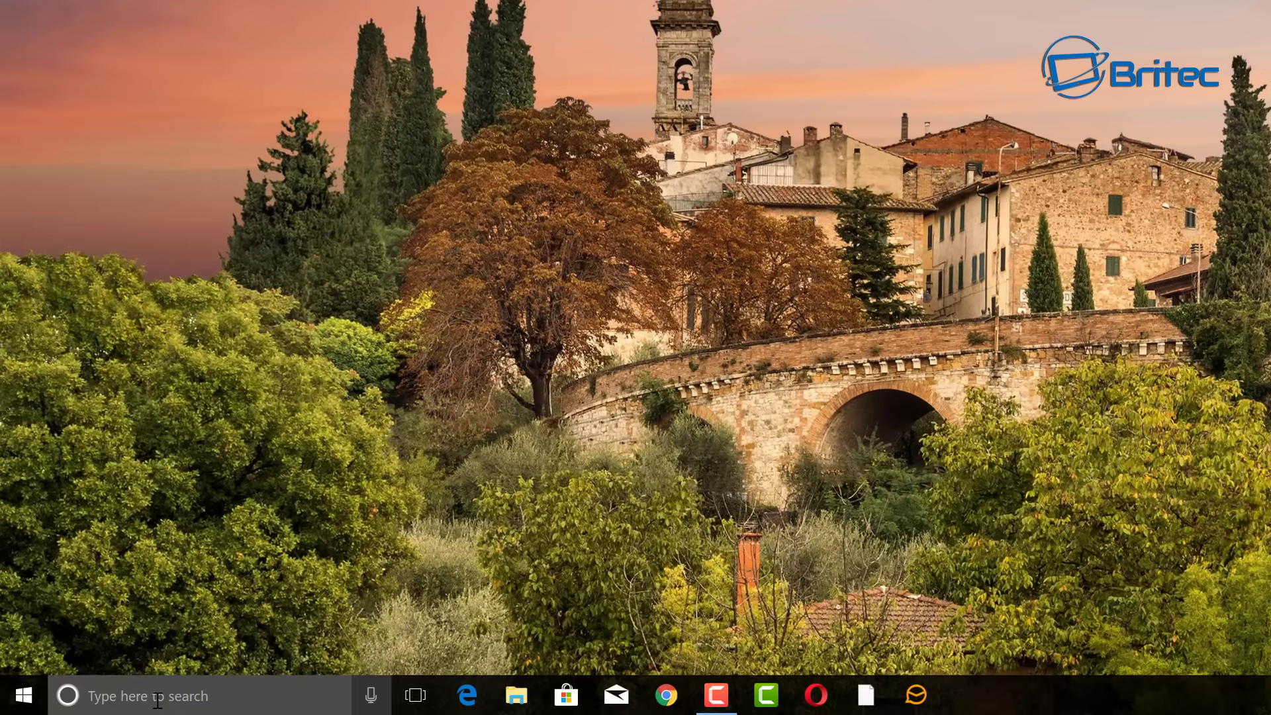
# Search Windows for cmd and run Command Prompt as administrator
pyautogui.click(114, 706)
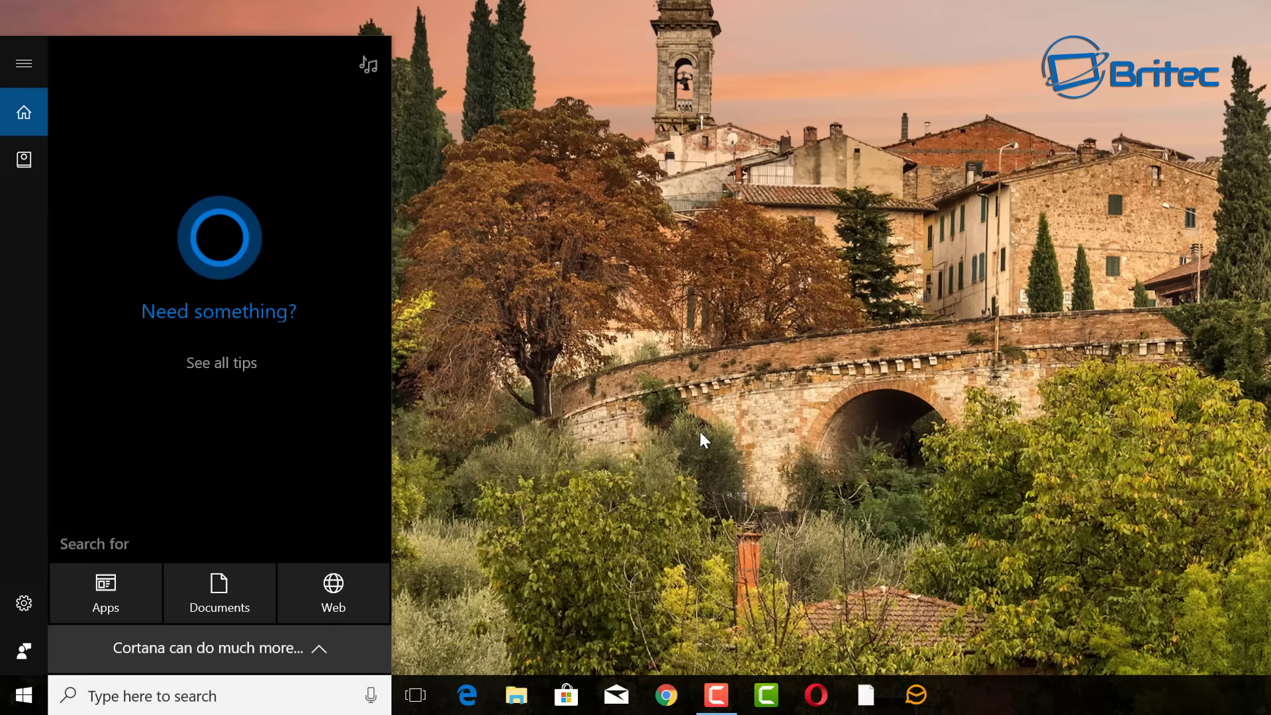
pyautogui.write('cmd')
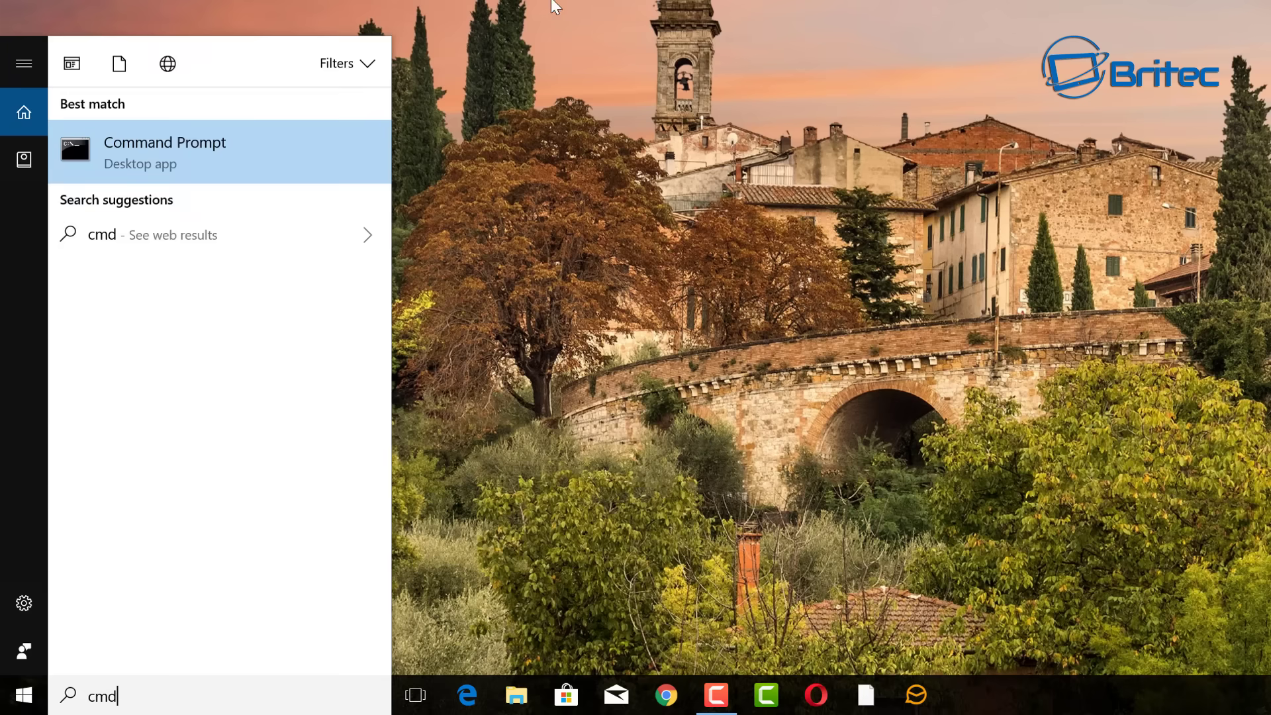
pyautogui.rightClick(164, 157)
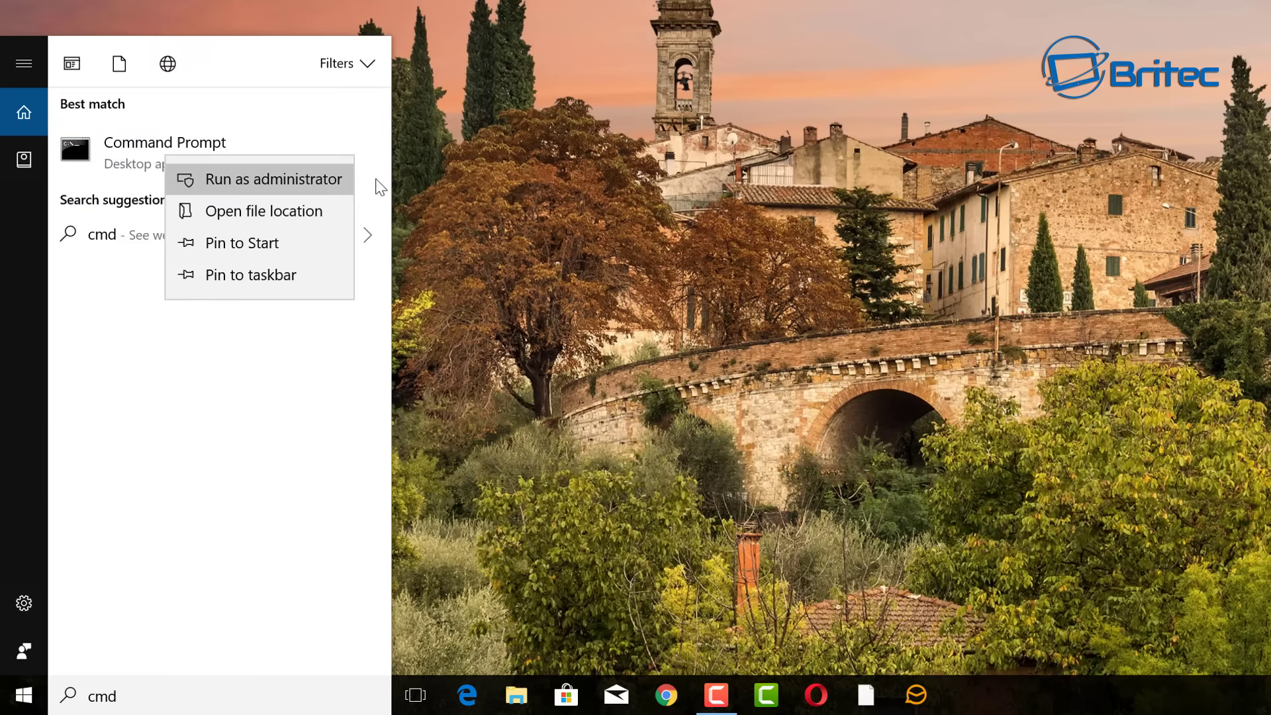
pyautogui.click(274, 178)
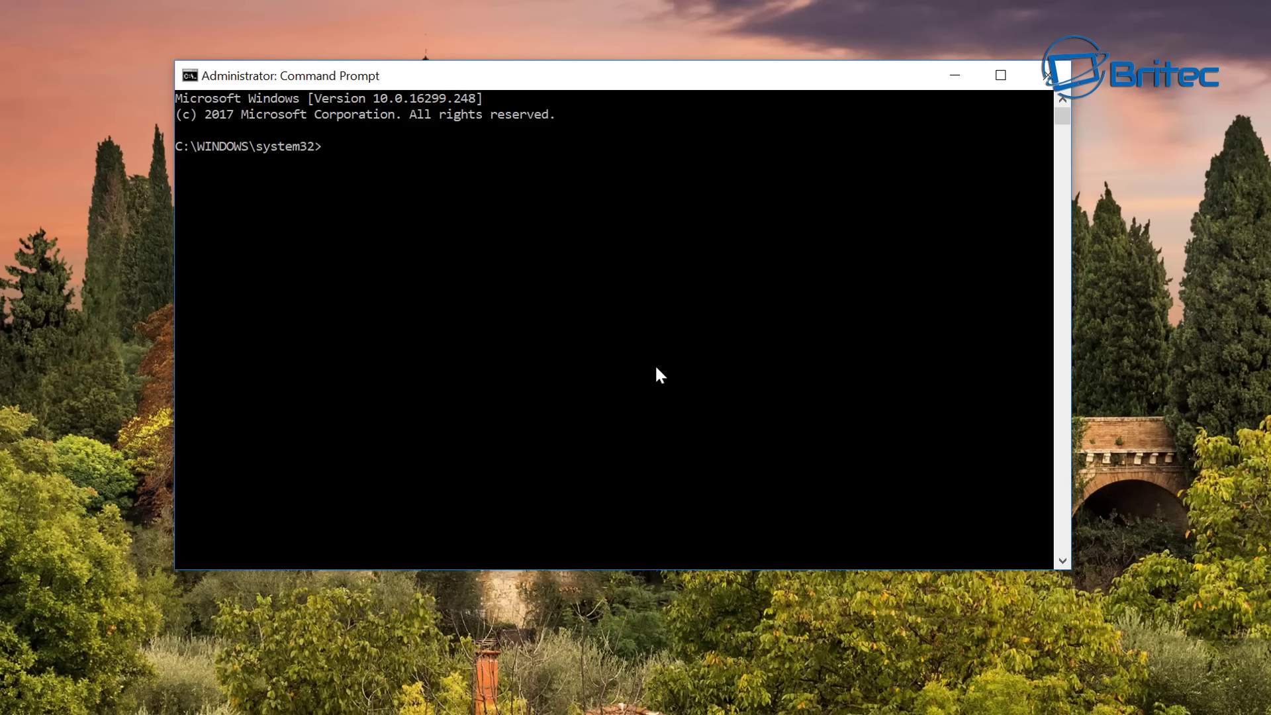
# Flush the DNS resolver cache with ipconfig/flushDNS, and close Command Prompt
pyautogui.write('ipconfig/flushDN')
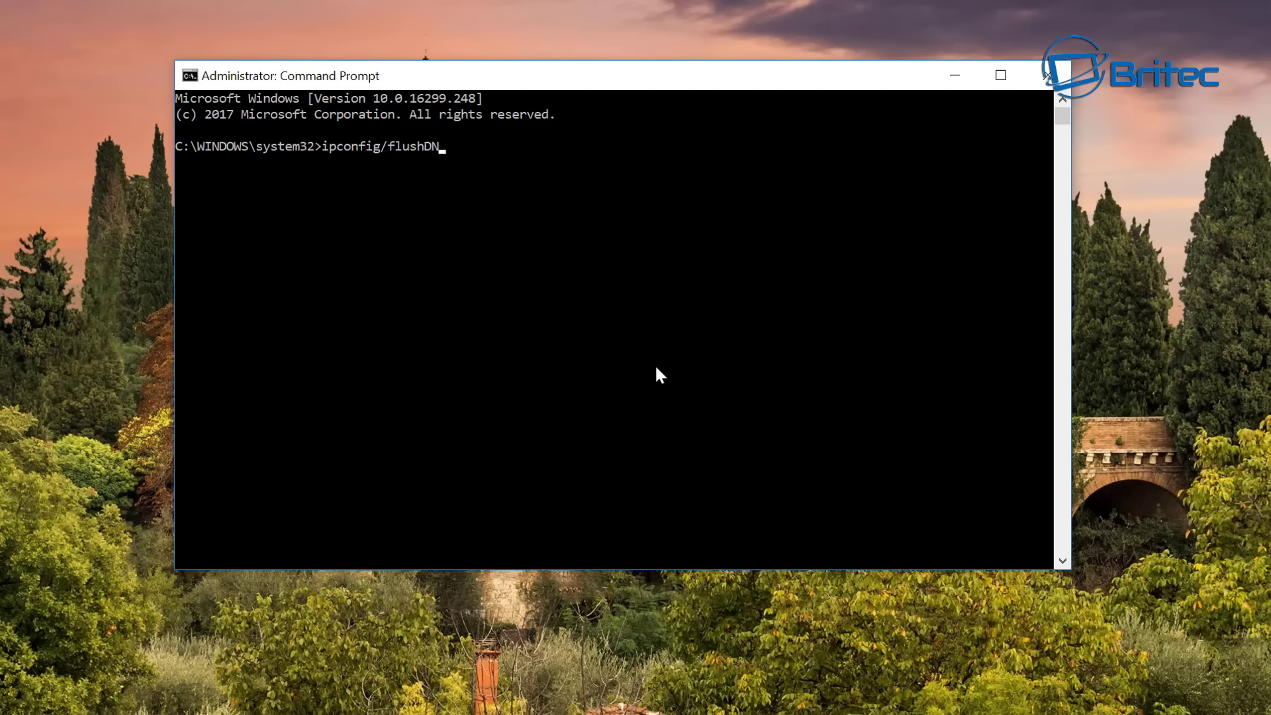
pyautogui.write('S')
pyautogui.press('Return')
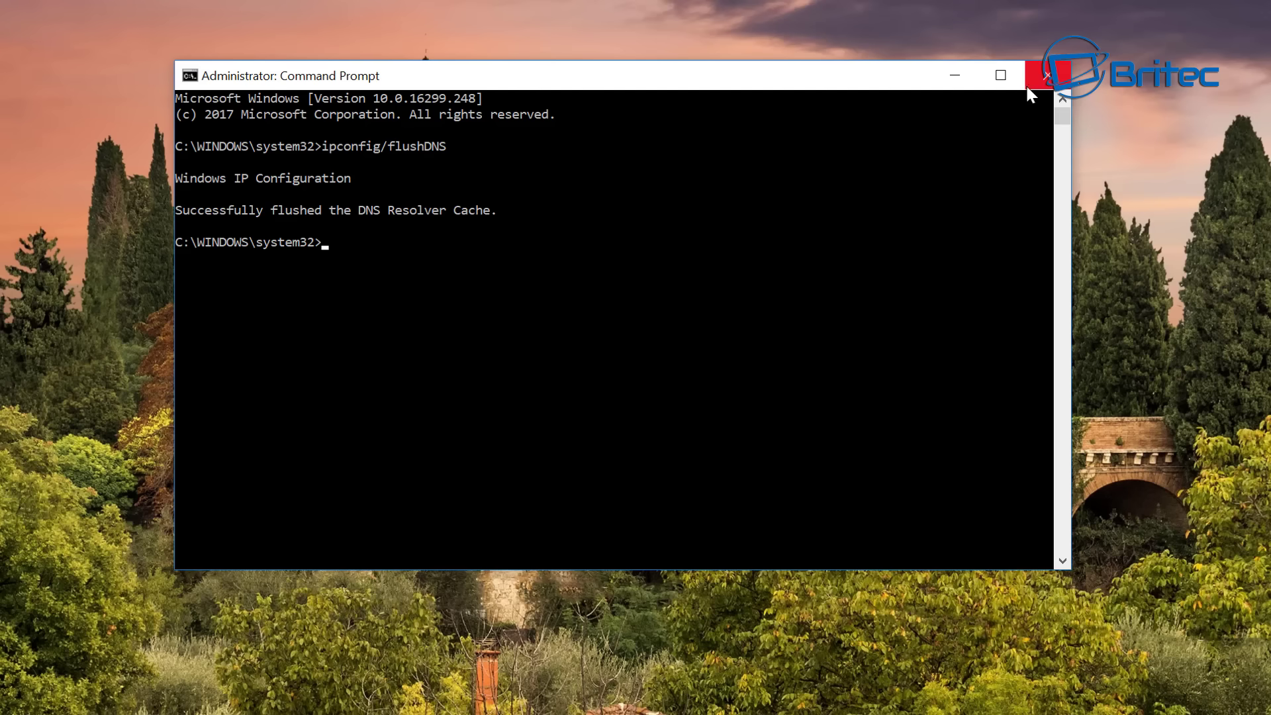
pyautogui.click(1044, 76)
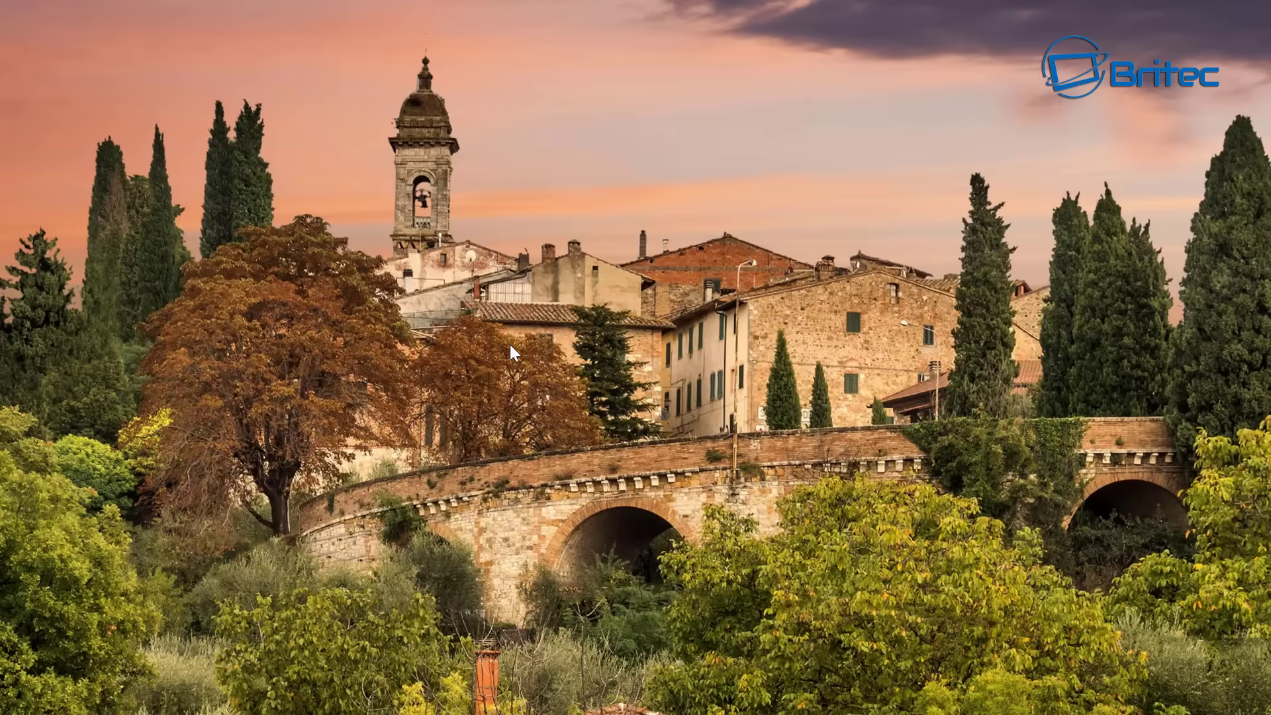
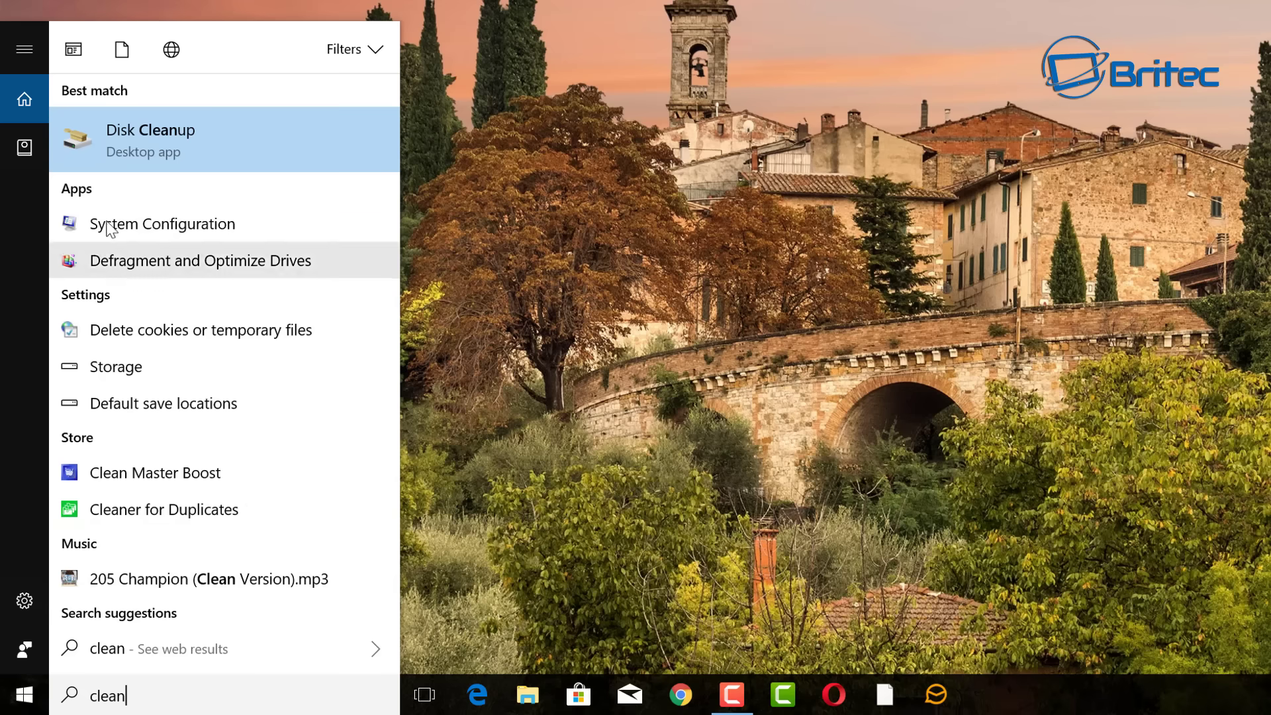
# Open Disk Cleanup from the search results for drive C:
pyautogui.click(143, 133)
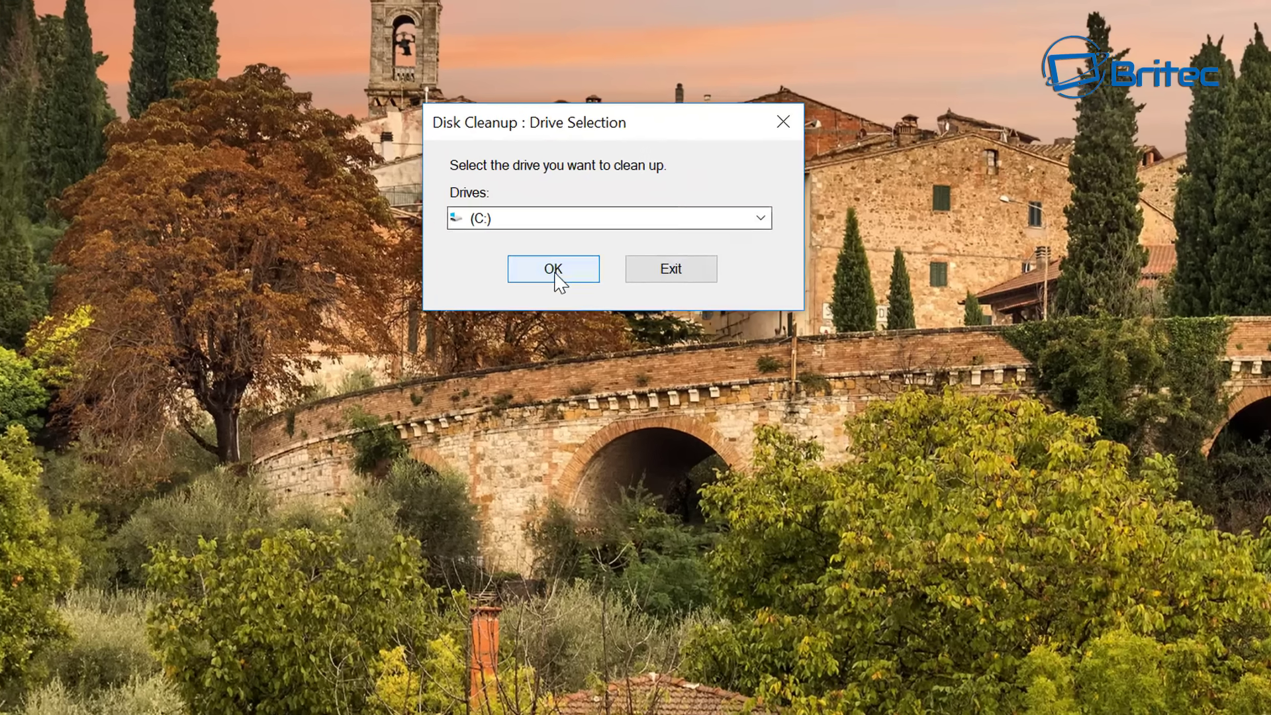
pyautogui.click(555, 274)
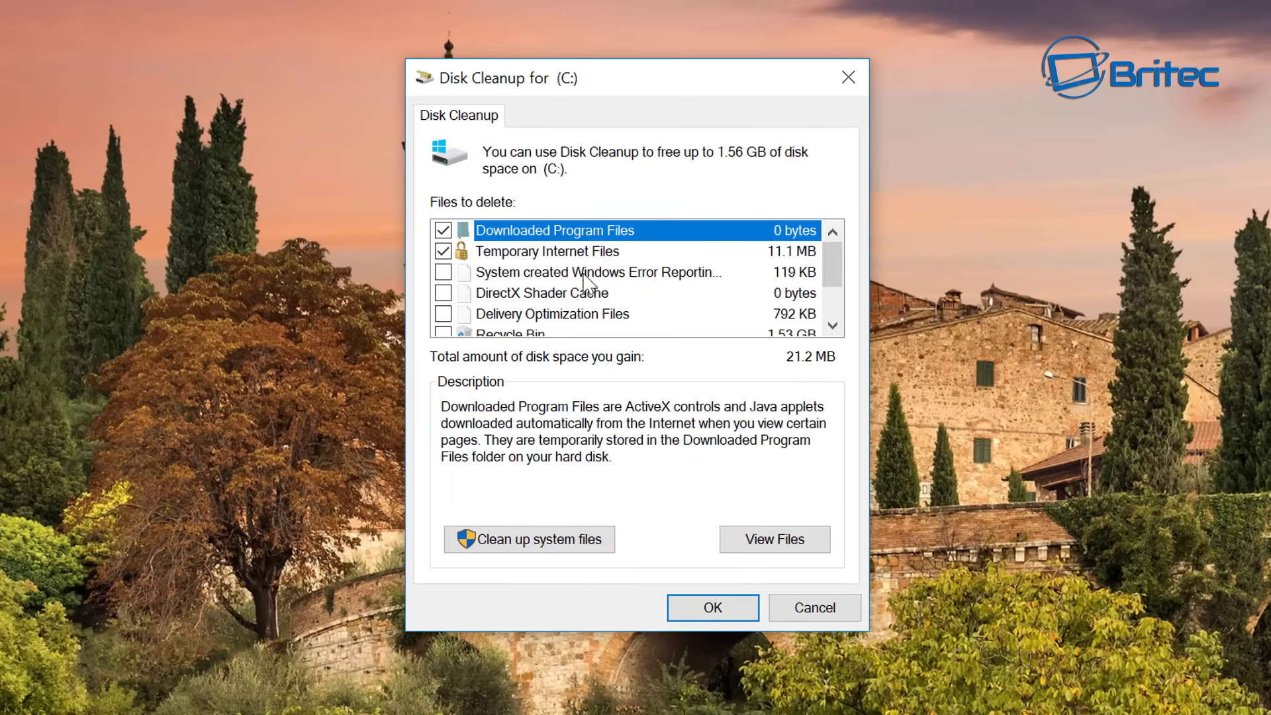
# Select the Windows Error Reporting files, DirectX Shader Cache, Delivery Optimization Files, Recycle Bin and Temporary files for deletion
pyautogui.click(443, 272)
pyautogui.click(443, 314)
pyautogui.scroll(-1, 832, 263)
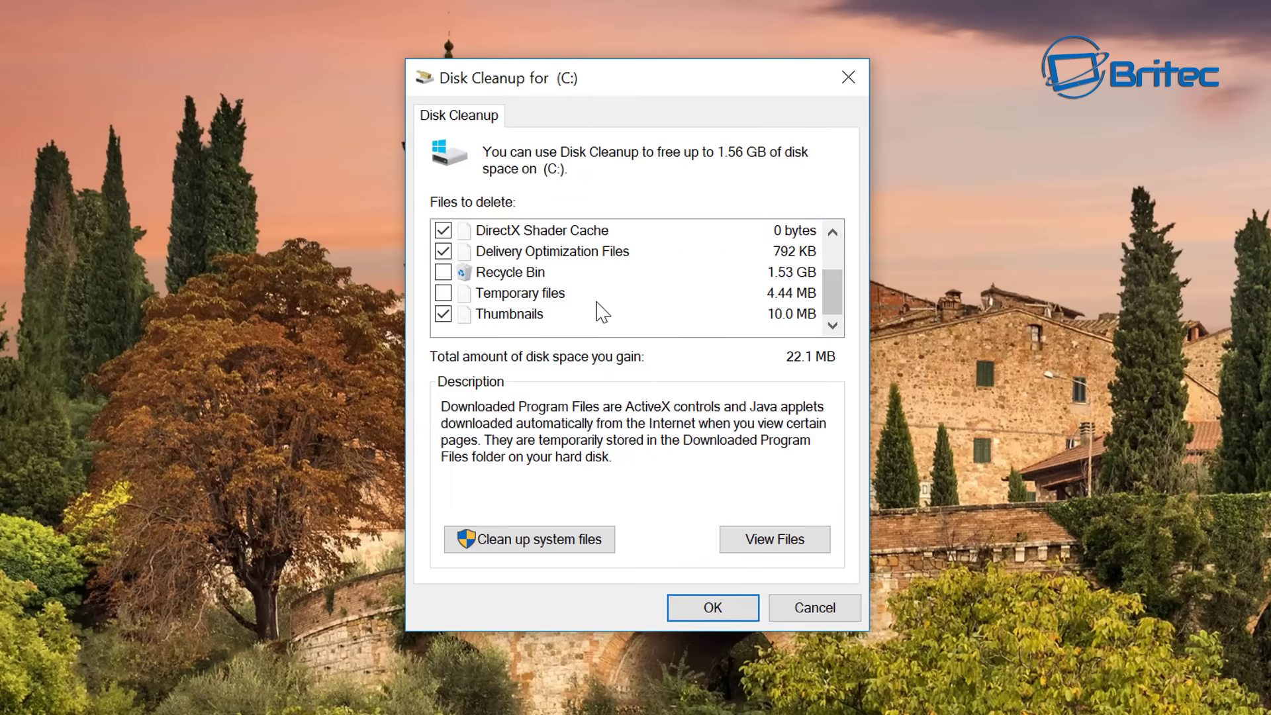
pyautogui.click(470, 291)
pyautogui.click(443, 272)
pyautogui.click(443, 292)
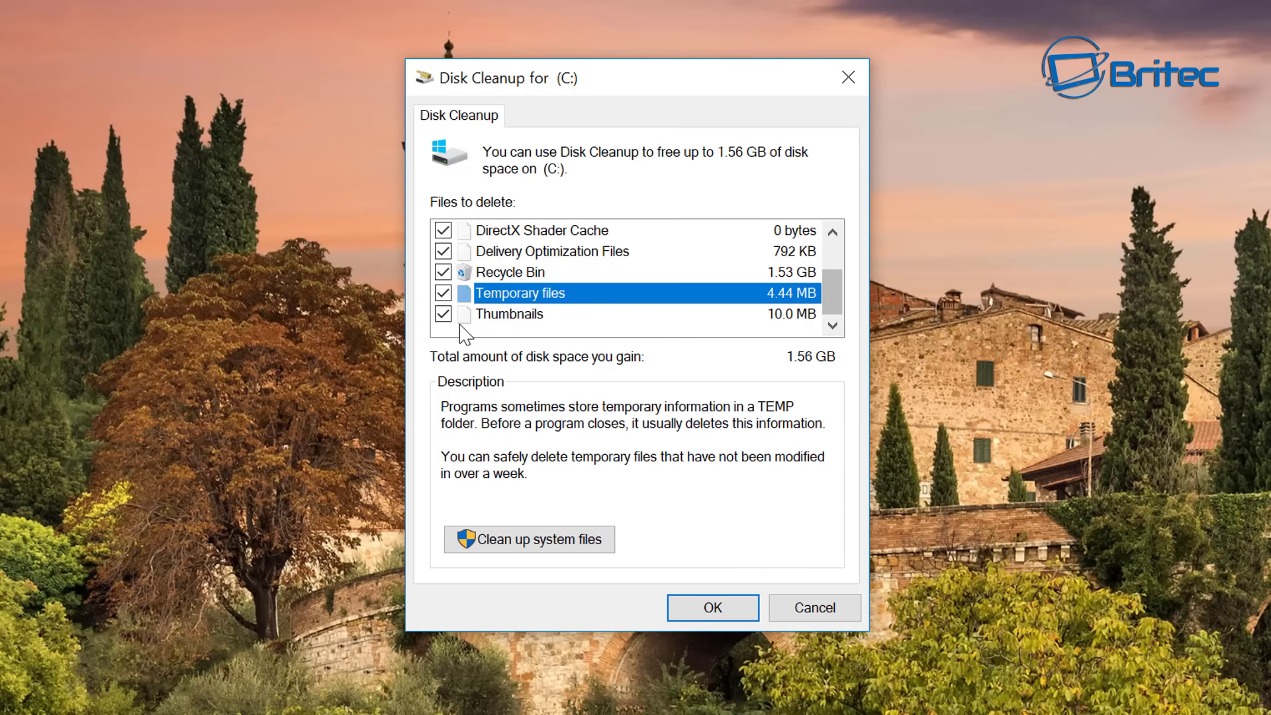
pyautogui.moveTo(840, 301); pyautogui.dragTo(842, 332)
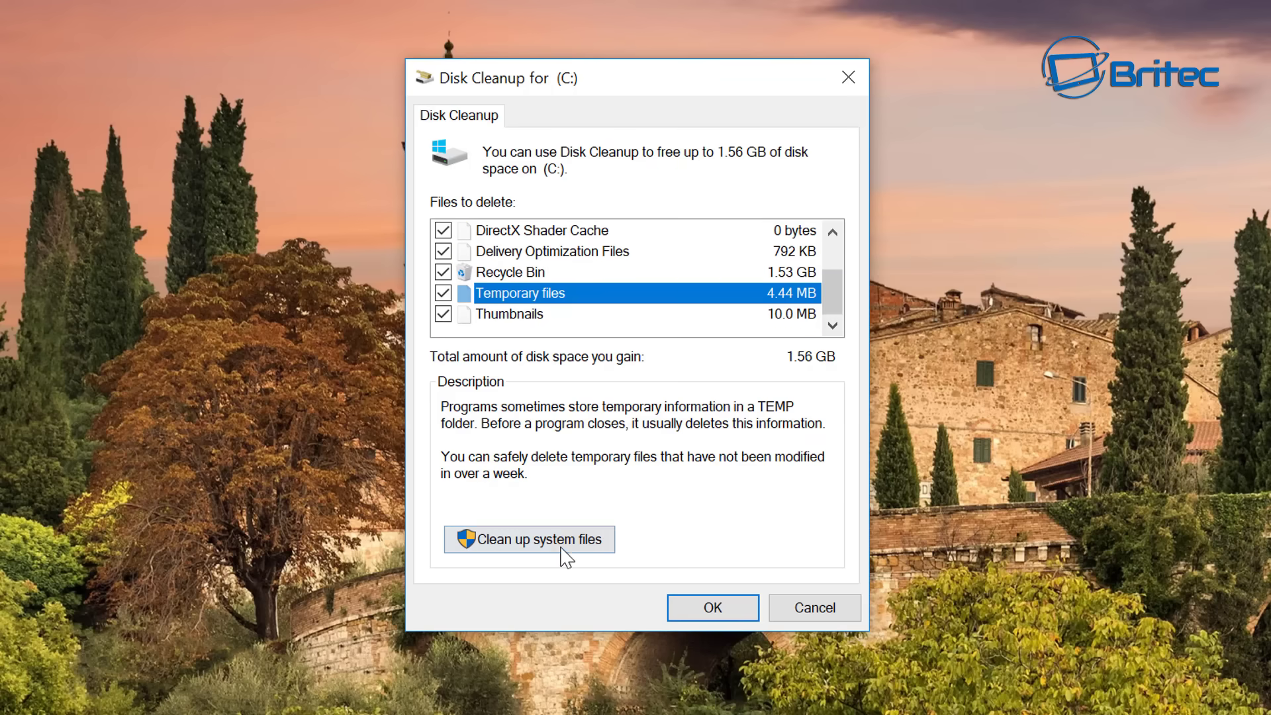
# Rescan drive C: with system files included and select Windows Update Cleanup, Windows Defender Antivirus and Windows upgrade log files
pyautogui.click(575, 544)
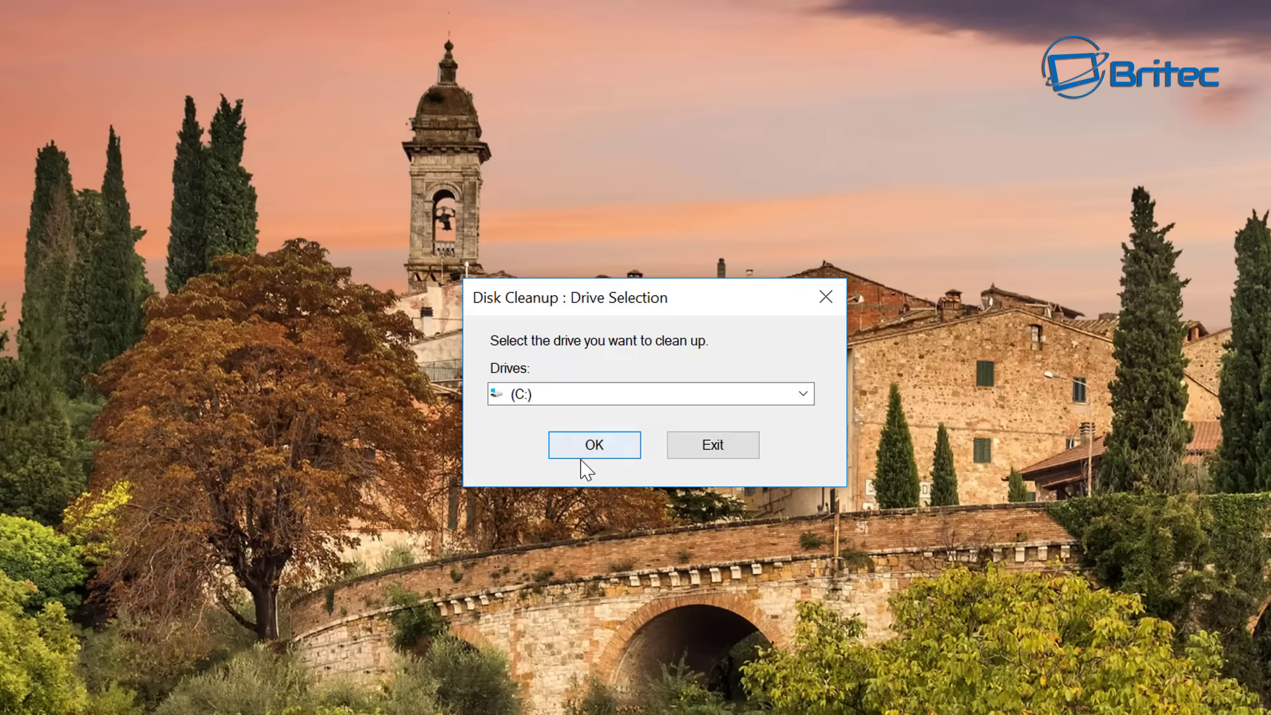
pyautogui.click(591, 448)
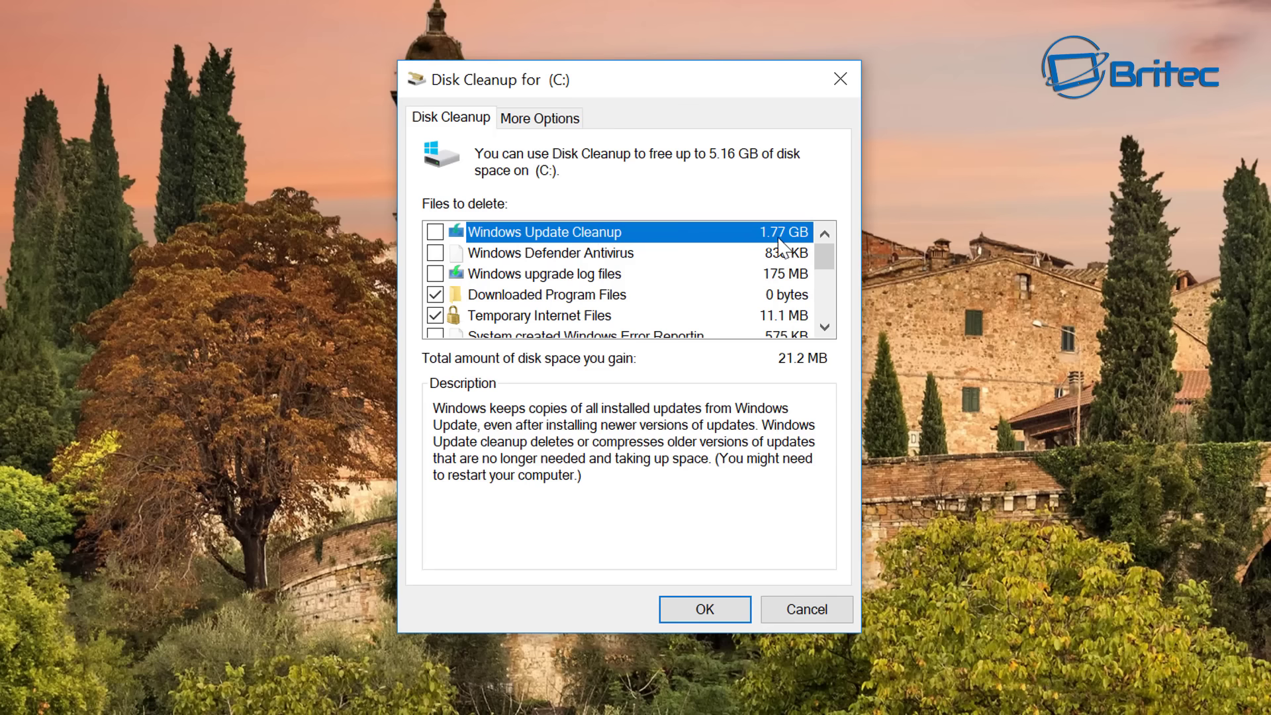
pyautogui.click(435, 231)
pyautogui.click(435, 253)
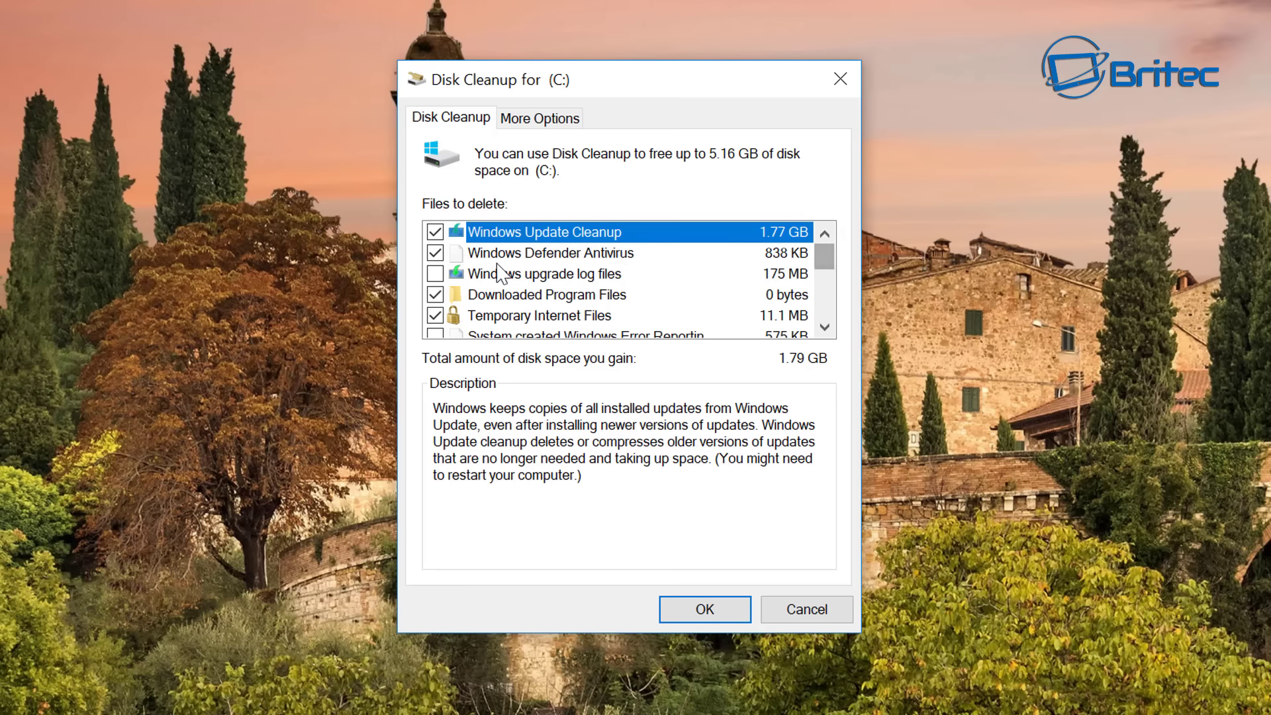
pyautogui.click(434, 276)
# Select the system created Windows Error Reporting files, Previous Windows installation(s) and Recycle Bin for deletion
pyautogui.moveTo(832, 264); pyautogui.dragTo(827, 275)
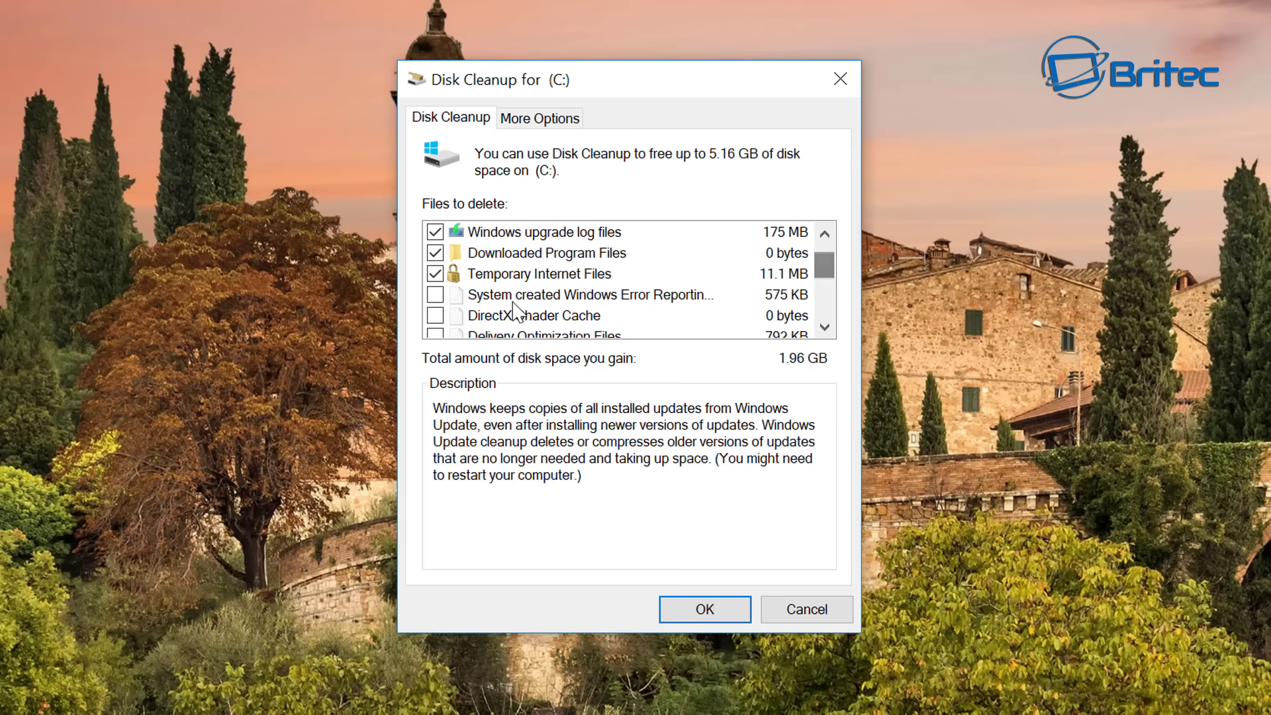
pyautogui.click(444, 295)
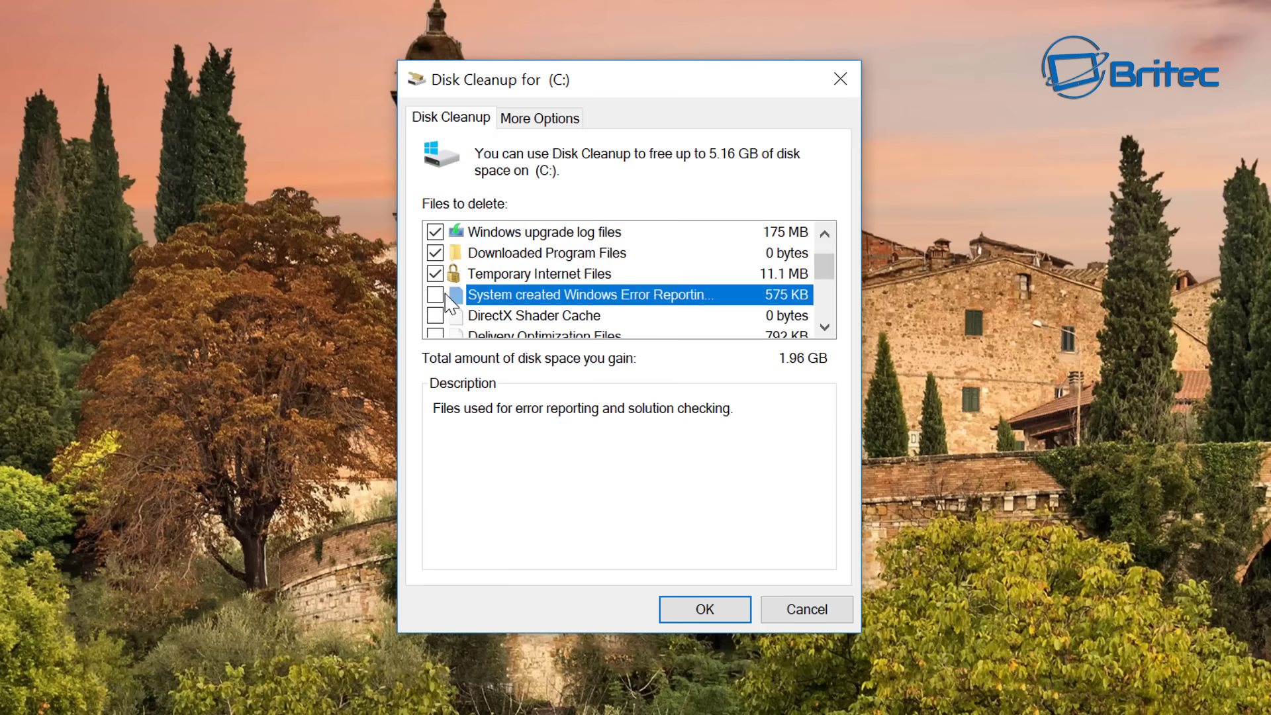
pyautogui.click(435, 295)
pyautogui.moveTo(826, 268); pyautogui.dragTo(828, 291)
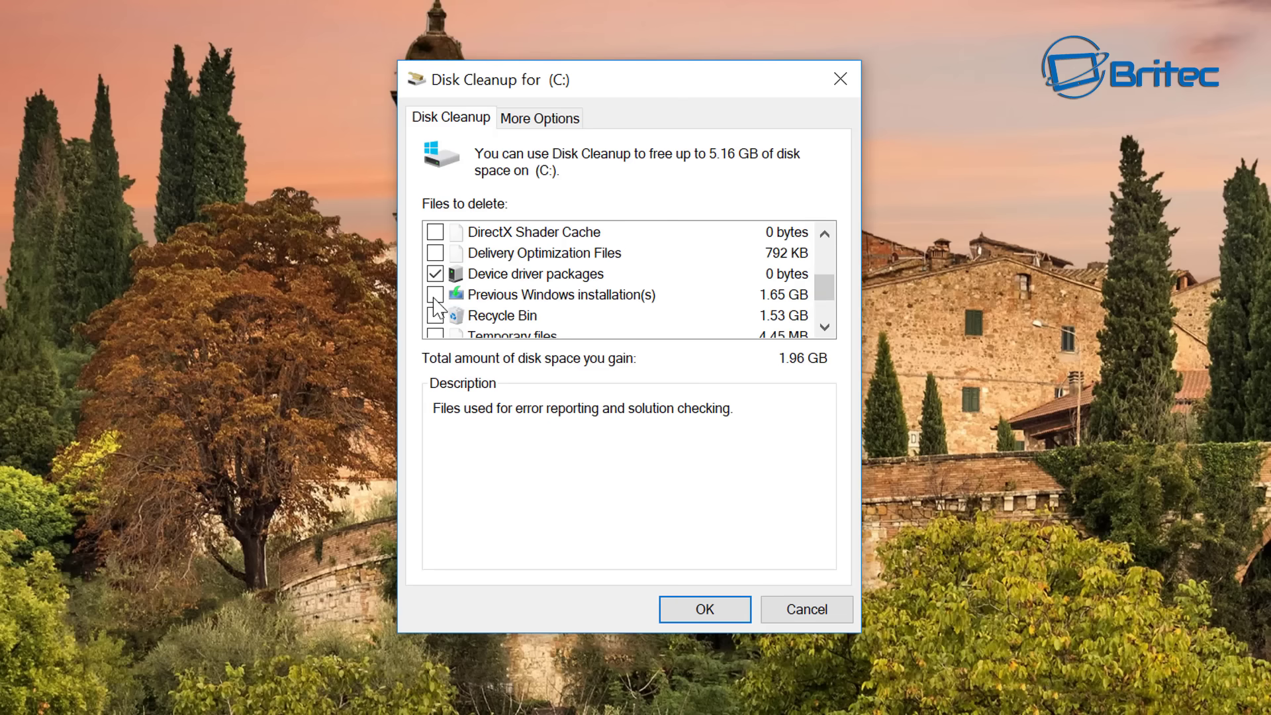
pyautogui.click(789, 297)
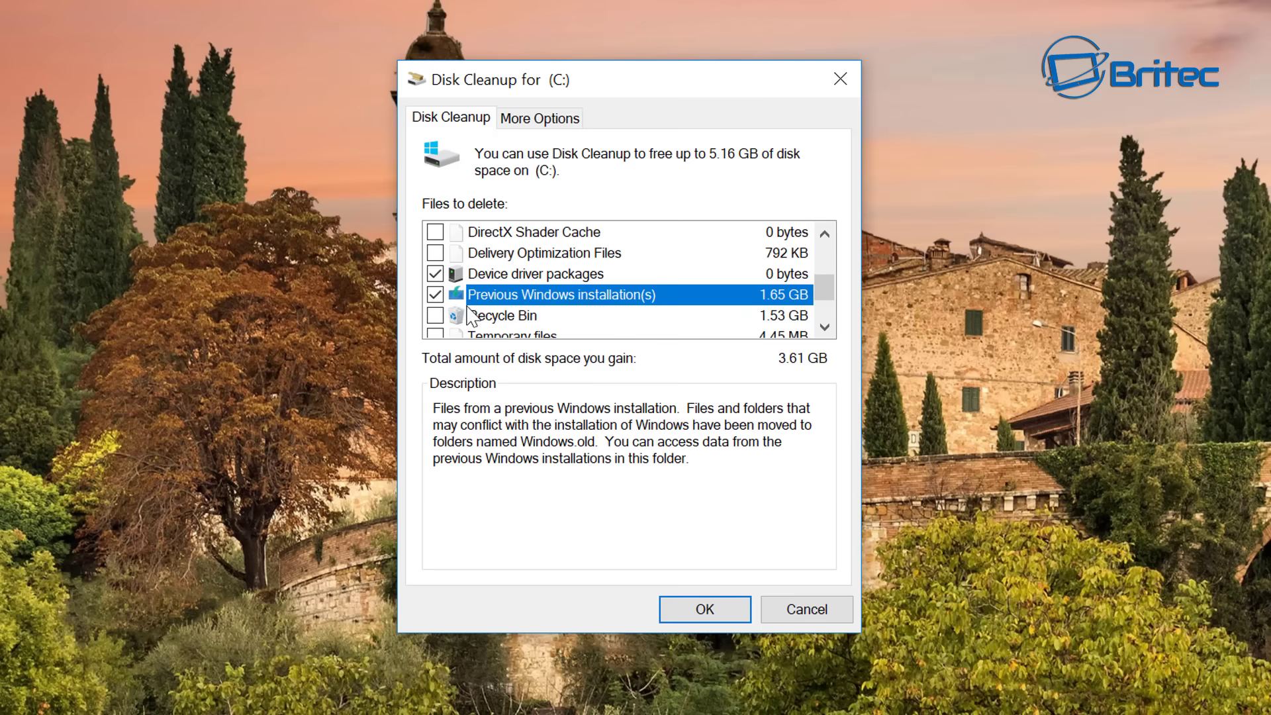
pyautogui.click(435, 316)
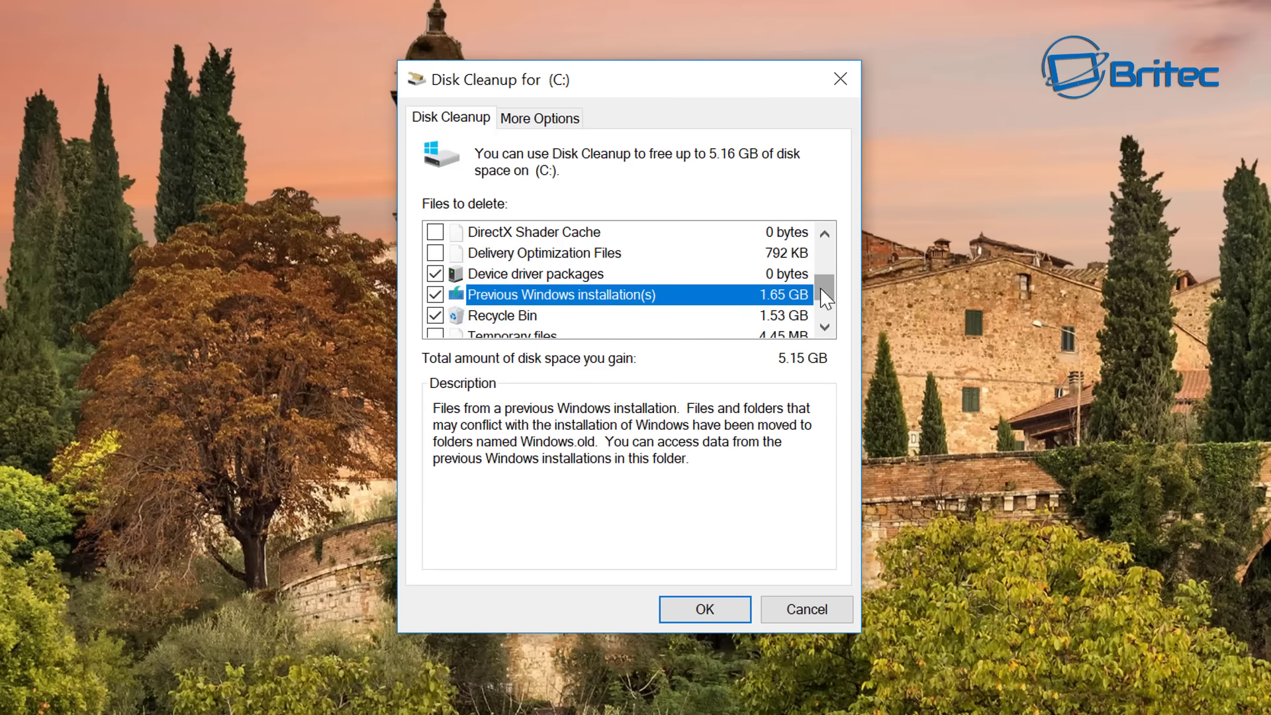
# Select Temporary files, Temporary Windows installation files and Delivery Optimization Files for deletion as well
pyautogui.scroll(-2, 824, 291)
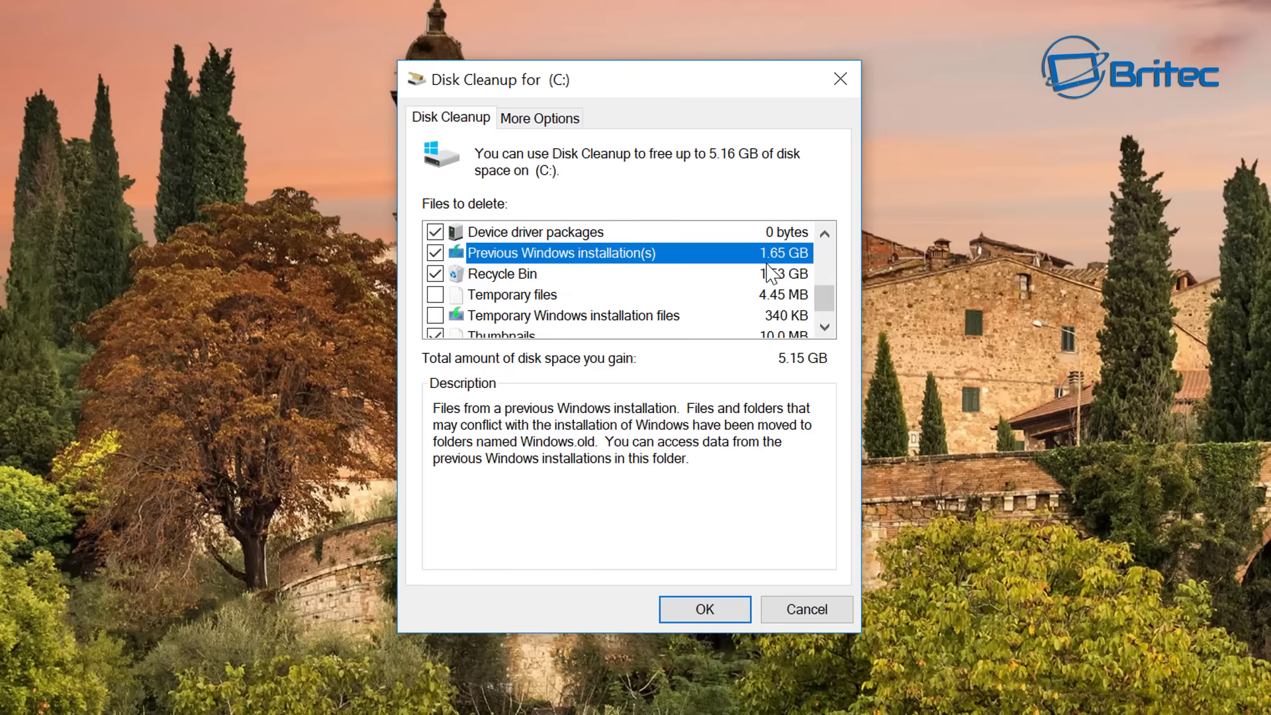
pyautogui.click(438, 295)
pyautogui.click(437, 316)
pyautogui.moveTo(824, 289)
pyautogui.mouseDown()
pyautogui.moveTo(825, 304)
pyautogui.moveTo(834, 268)
pyautogui.mouseUp()
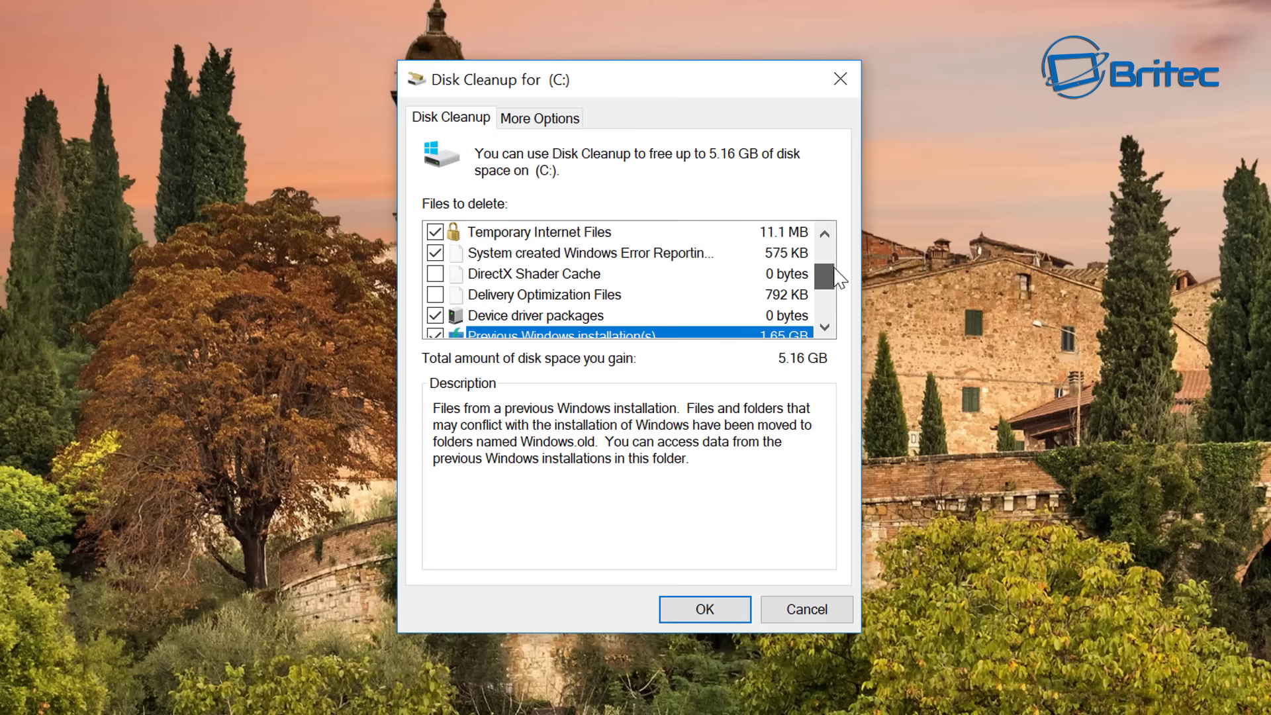
pyautogui.click(435, 295)
# Run the cleanup of the selected files on drive C: and confirm their permanent deletion
pyautogui.moveTo(824, 276); pyautogui.dragTo(824, 239)
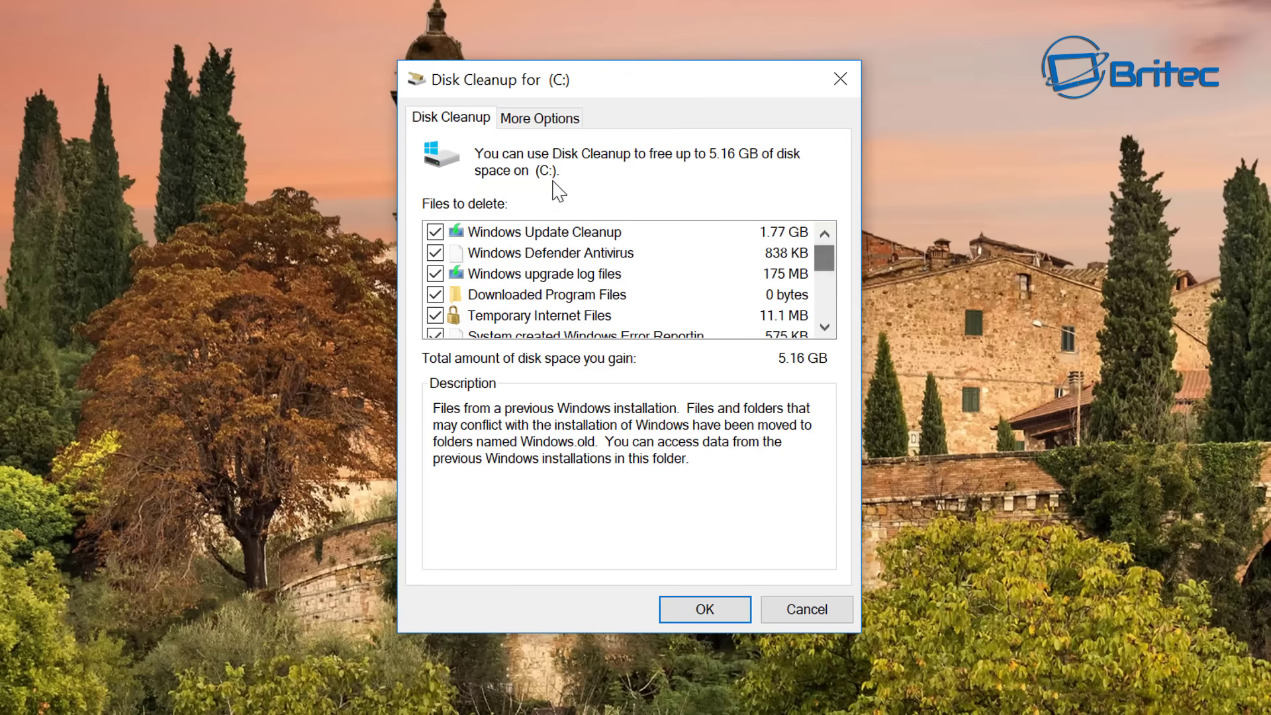
pyautogui.click(559, 118)
pyautogui.click(455, 121)
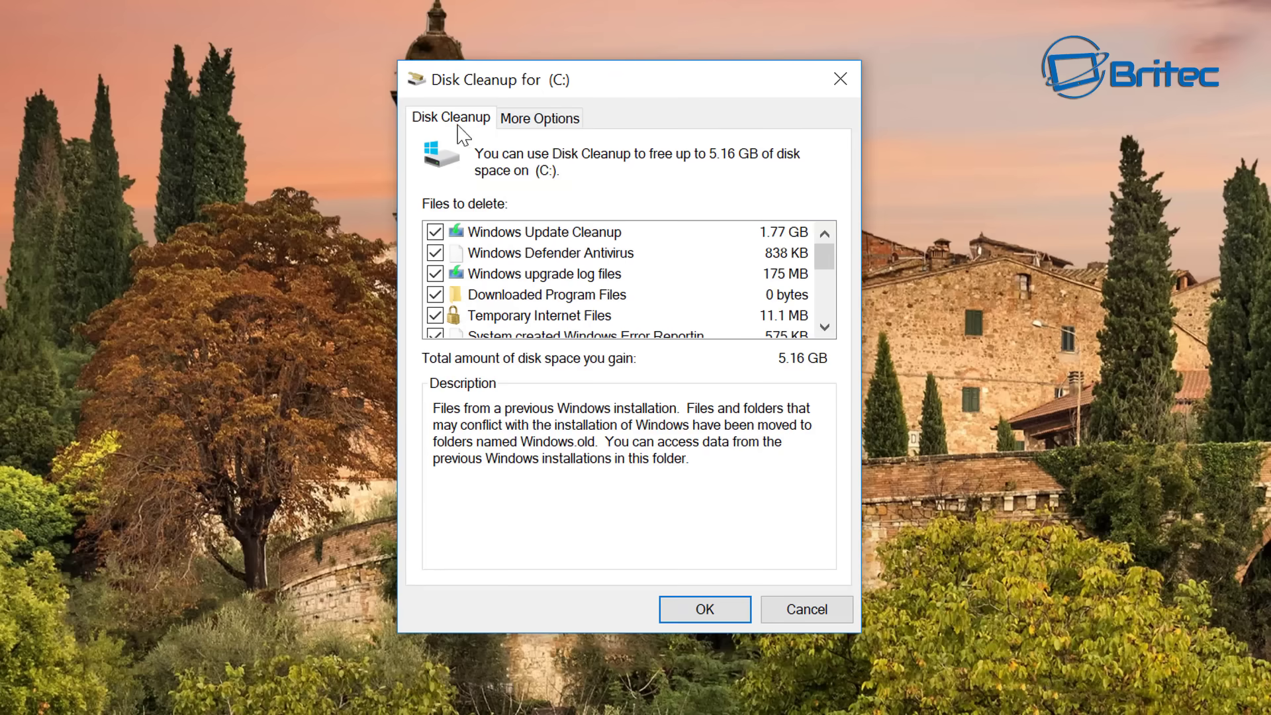
pyautogui.click(707, 608)
pyautogui.click(695, 364)
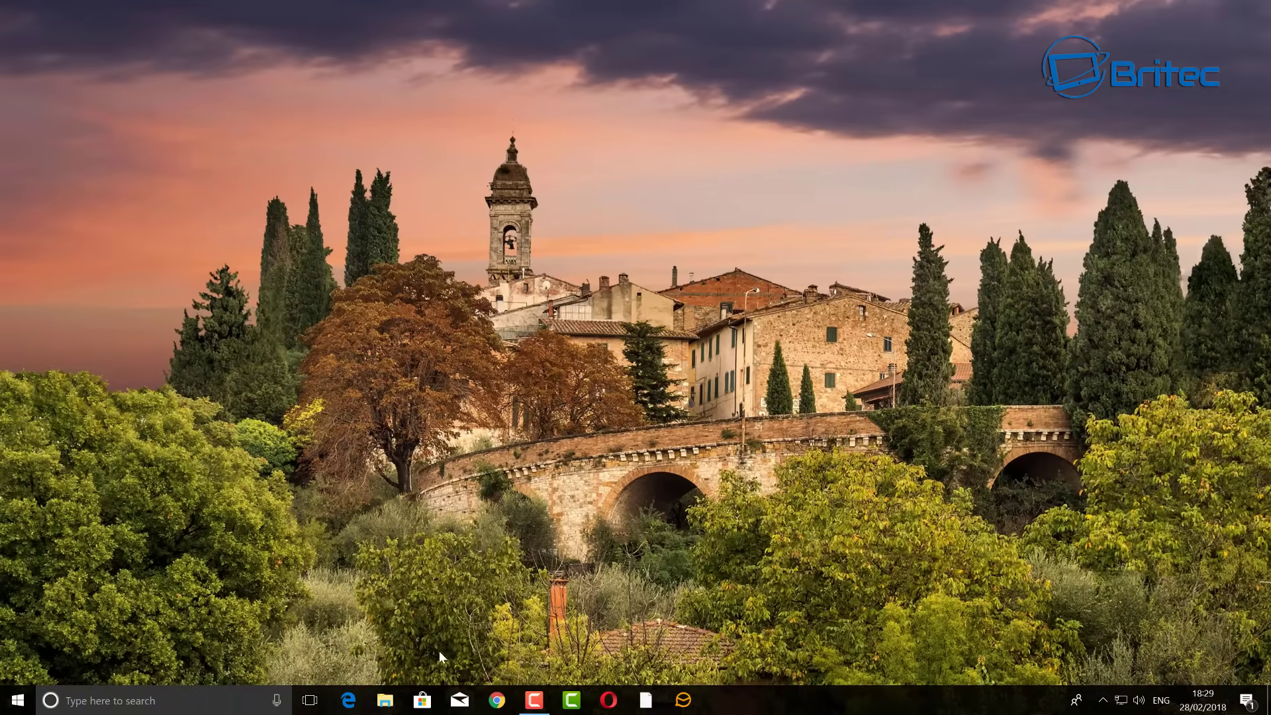
# Check the free space and top-level folders of Local Disk (C:) in File Explorer, and close the window
pyautogui.click(386, 701)
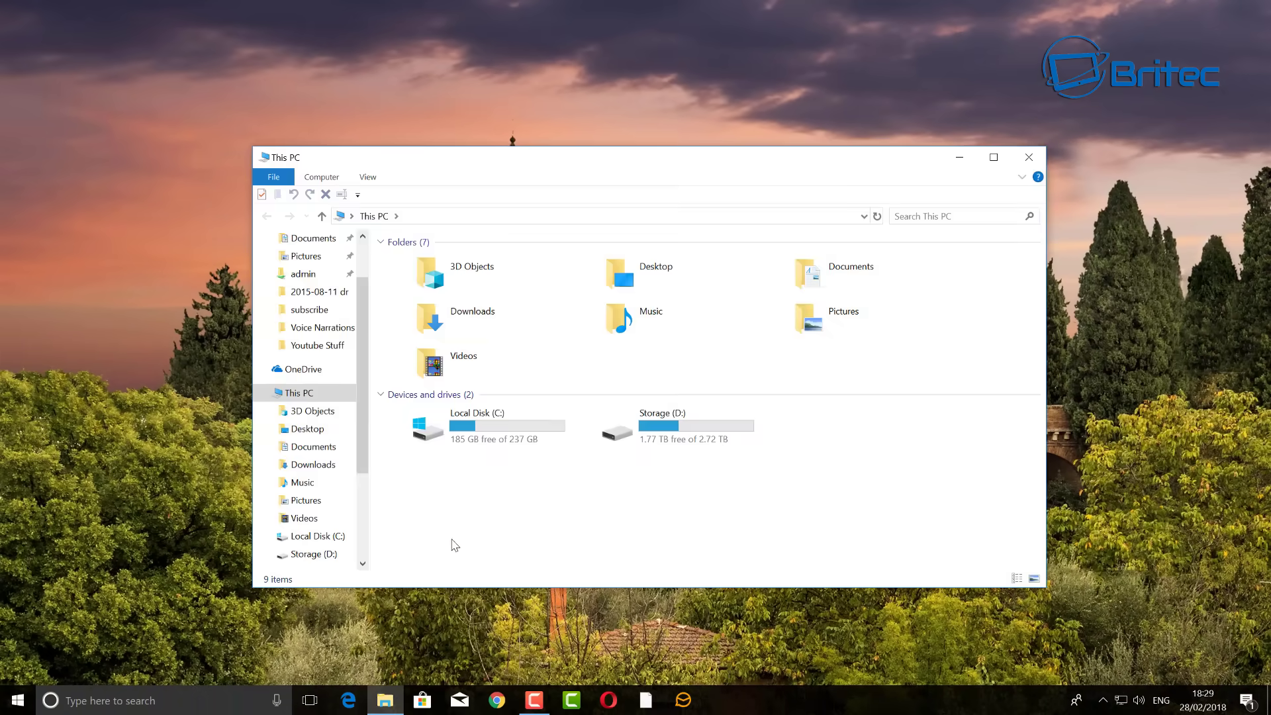
pyautogui.doubleClick(503, 440)
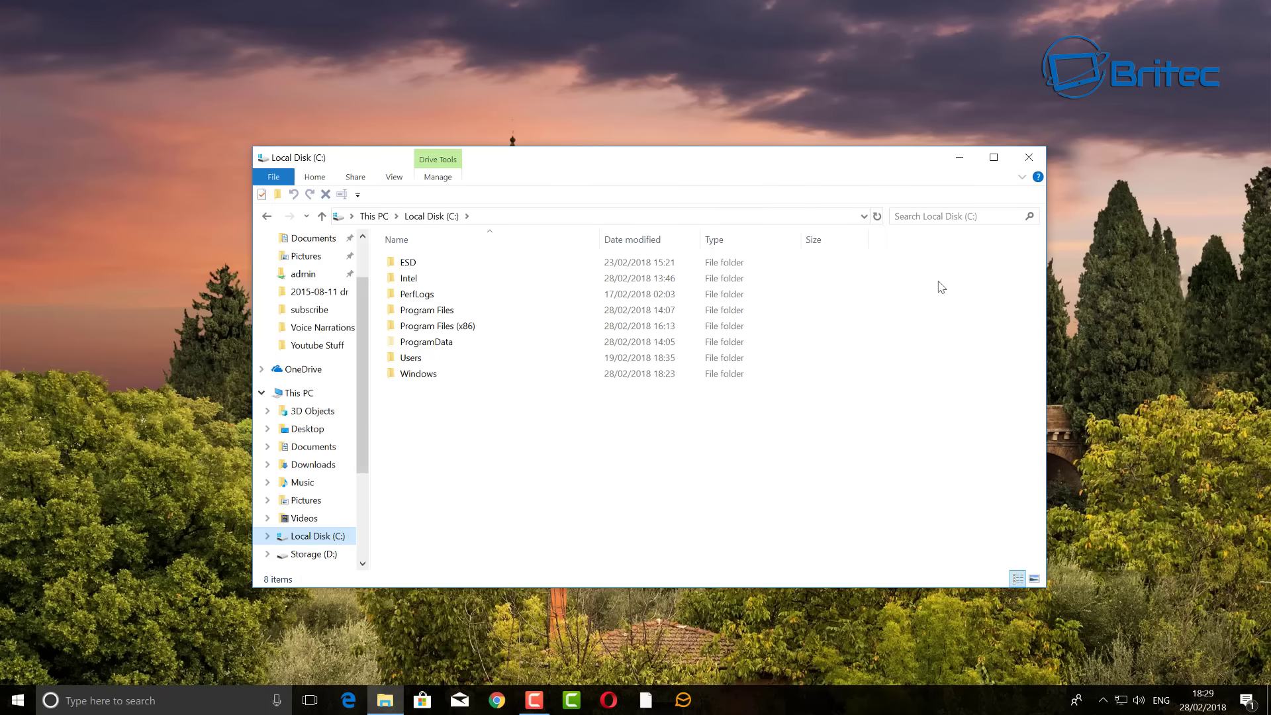
pyautogui.click(1028, 157)
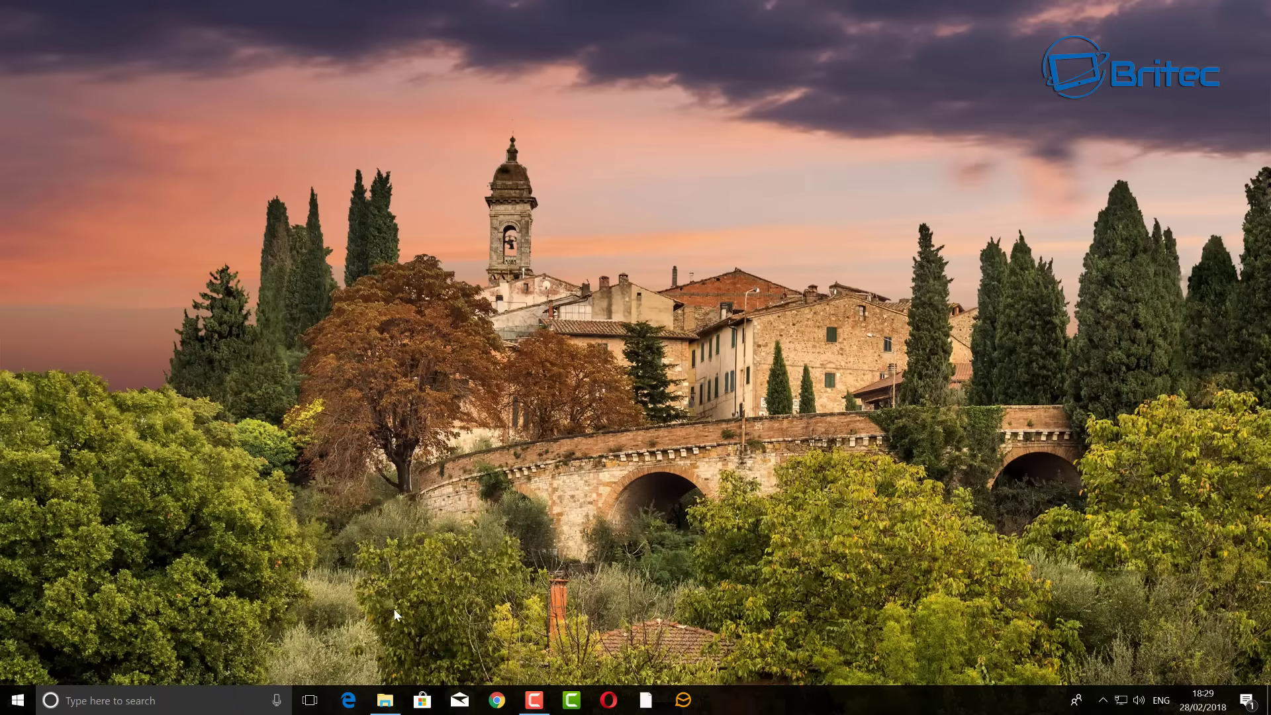
pyautogui.click(393, 706)
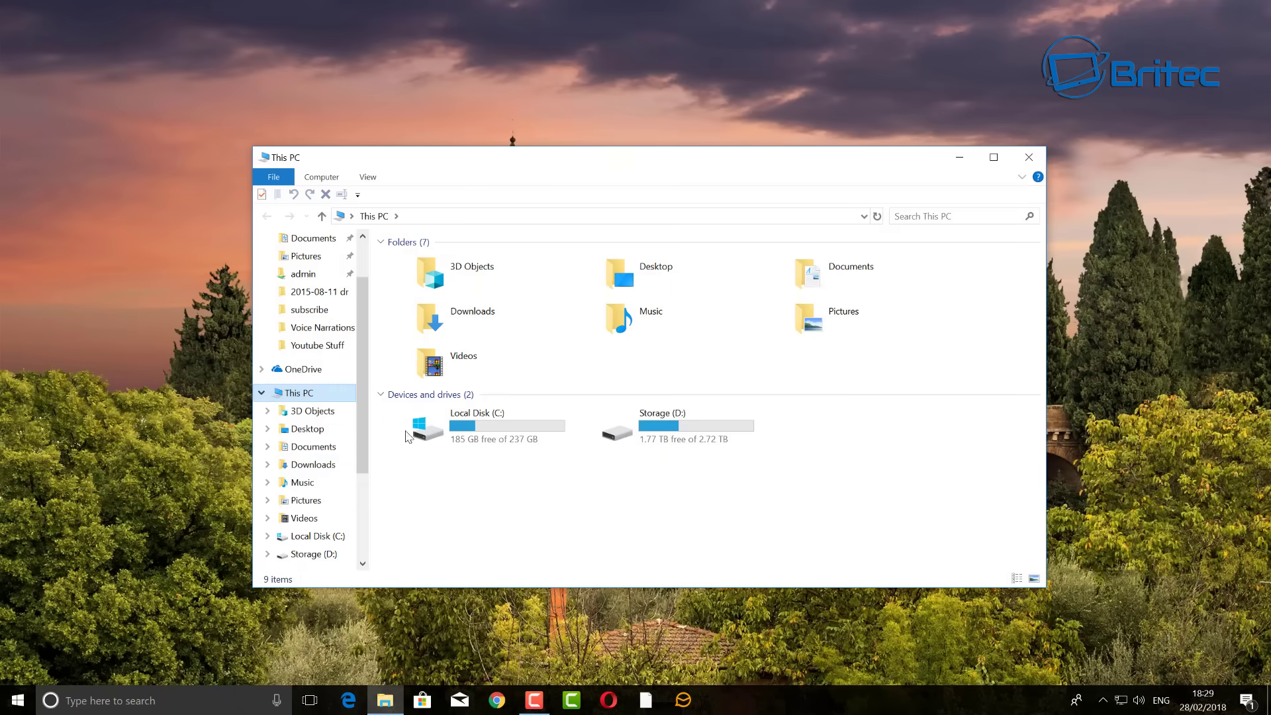
pyautogui.click(1029, 157)
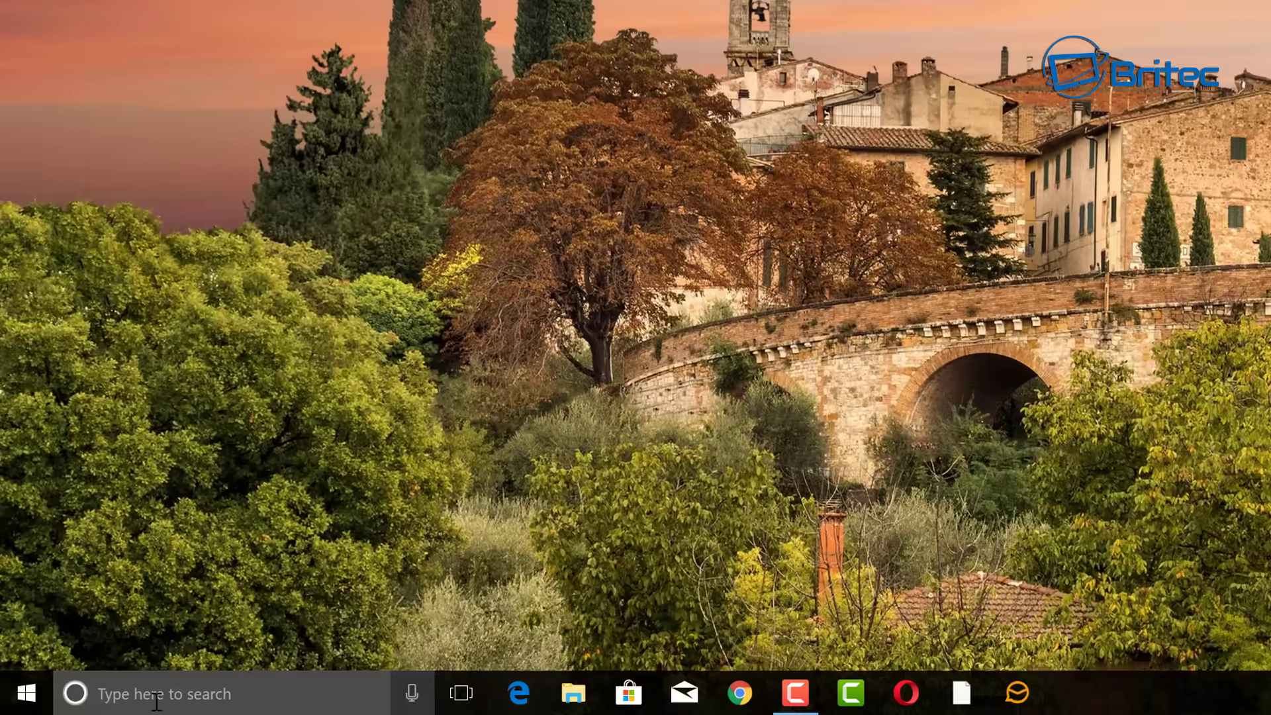
# Search Windows for "system Restore" and open the Create a restore point settings
pyautogui.click(364, 678)
pyautogui.write('system')
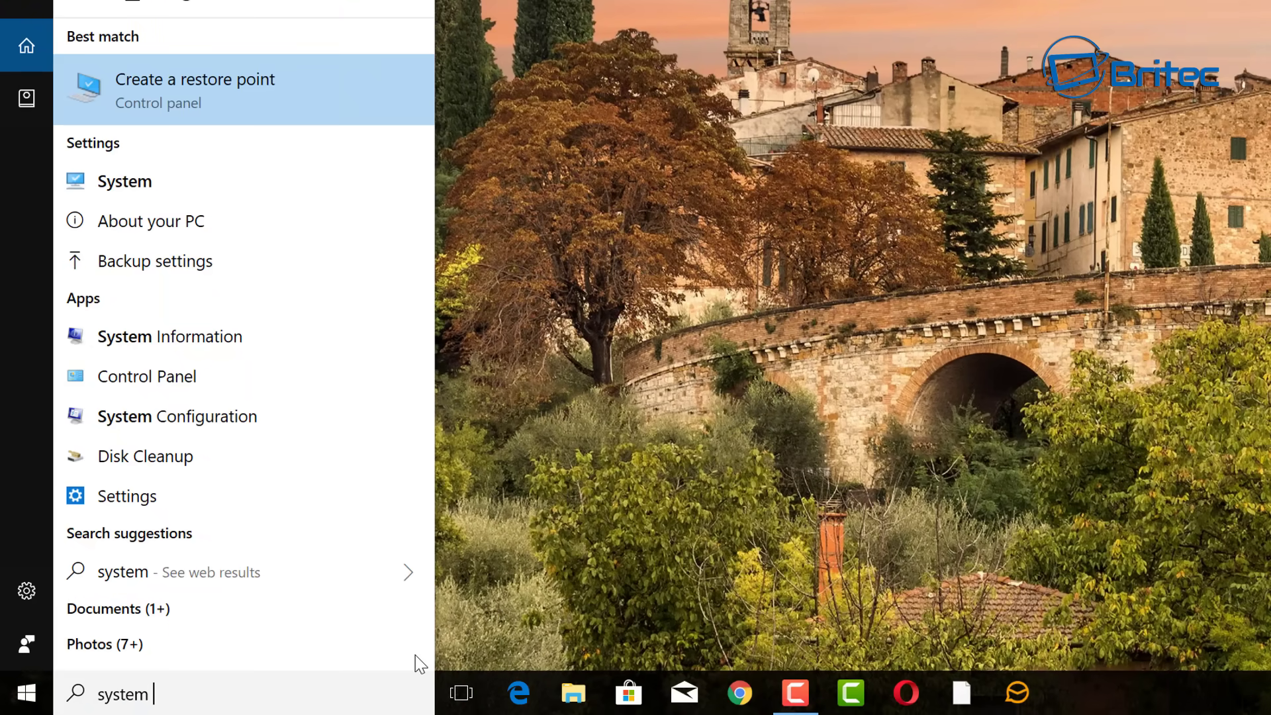
pyautogui.write(' Re')
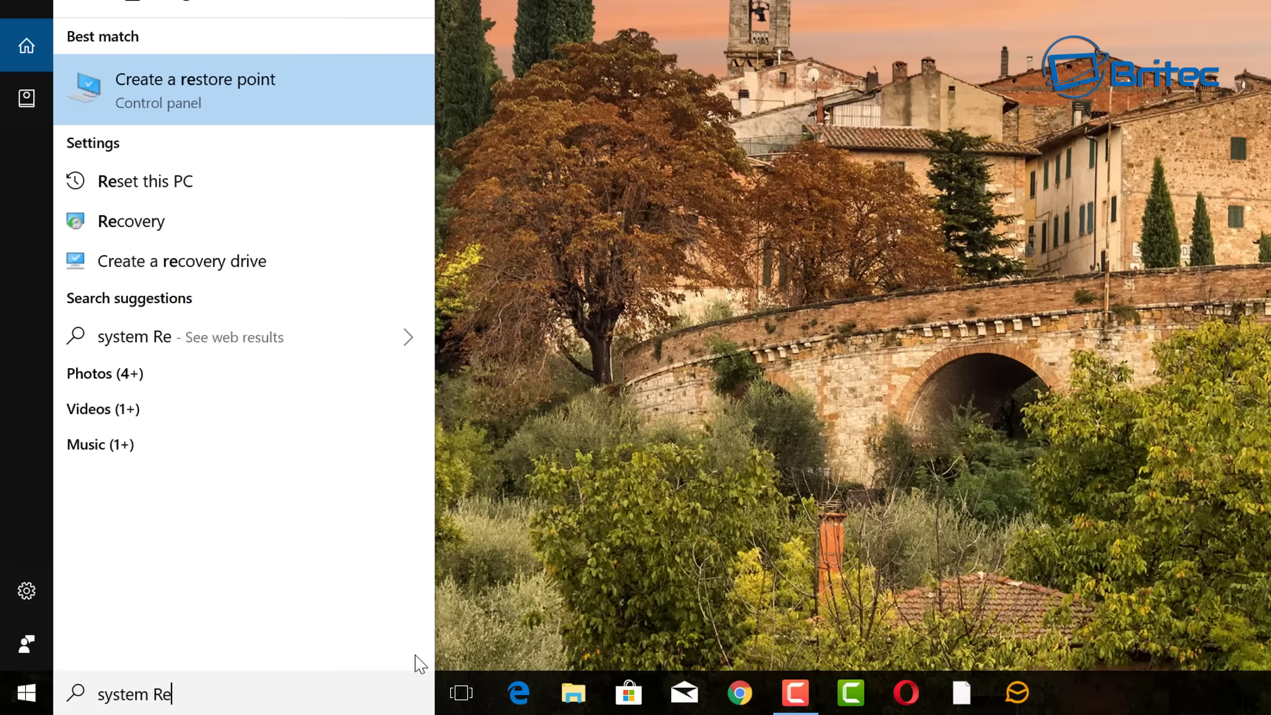
pyautogui.write('store')
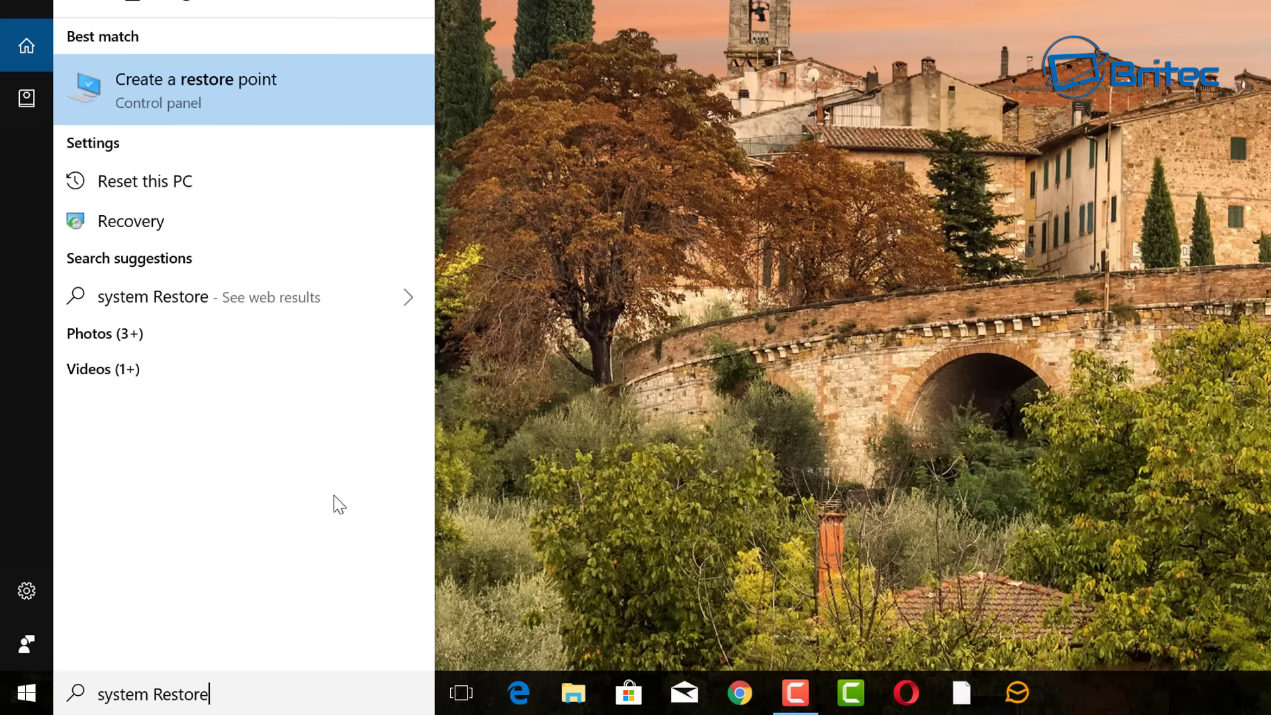
pyautogui.click(169, 86)
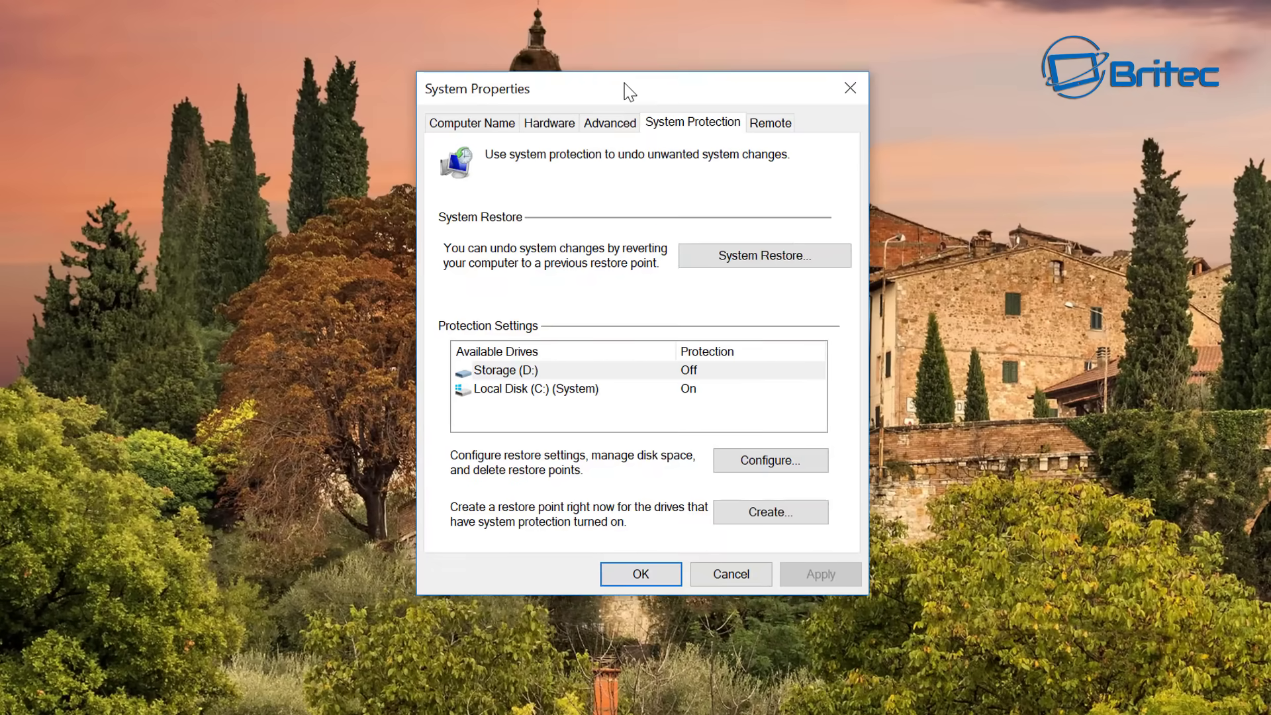
# Delete all restore points for Local Disk (C:) in its system protection settings
pyautogui.click(522, 390)
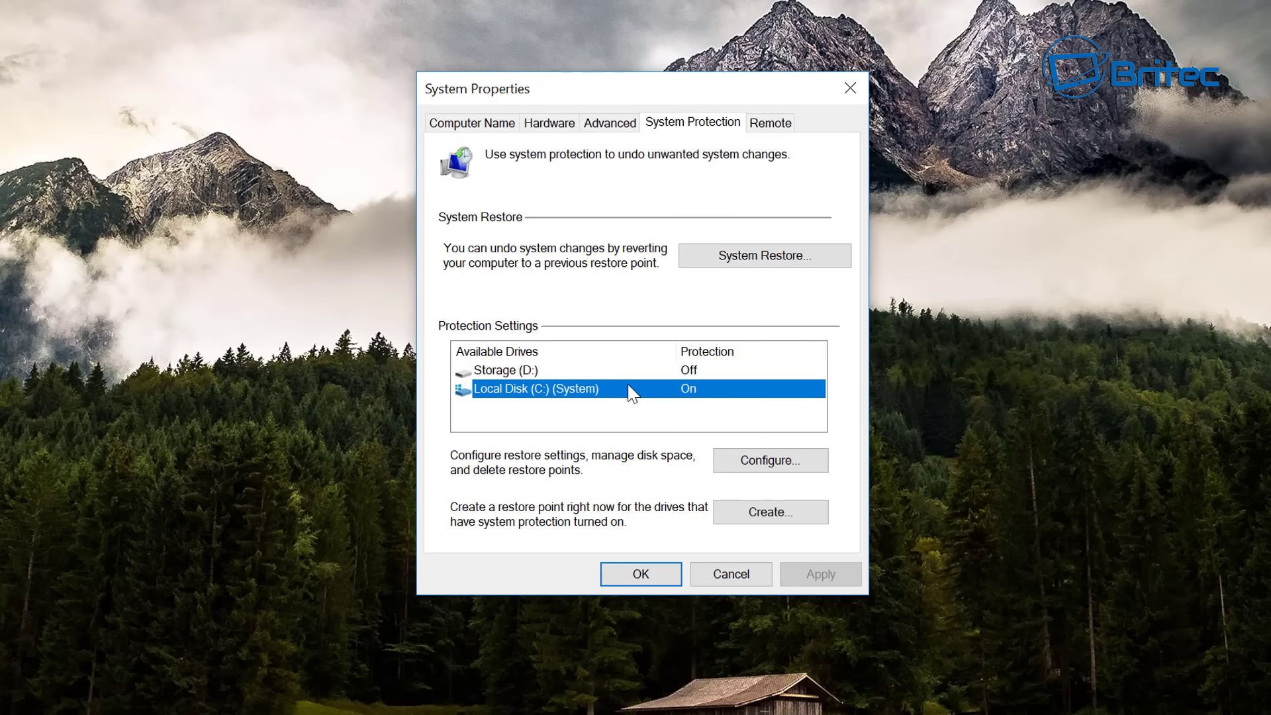
pyautogui.click(758, 456)
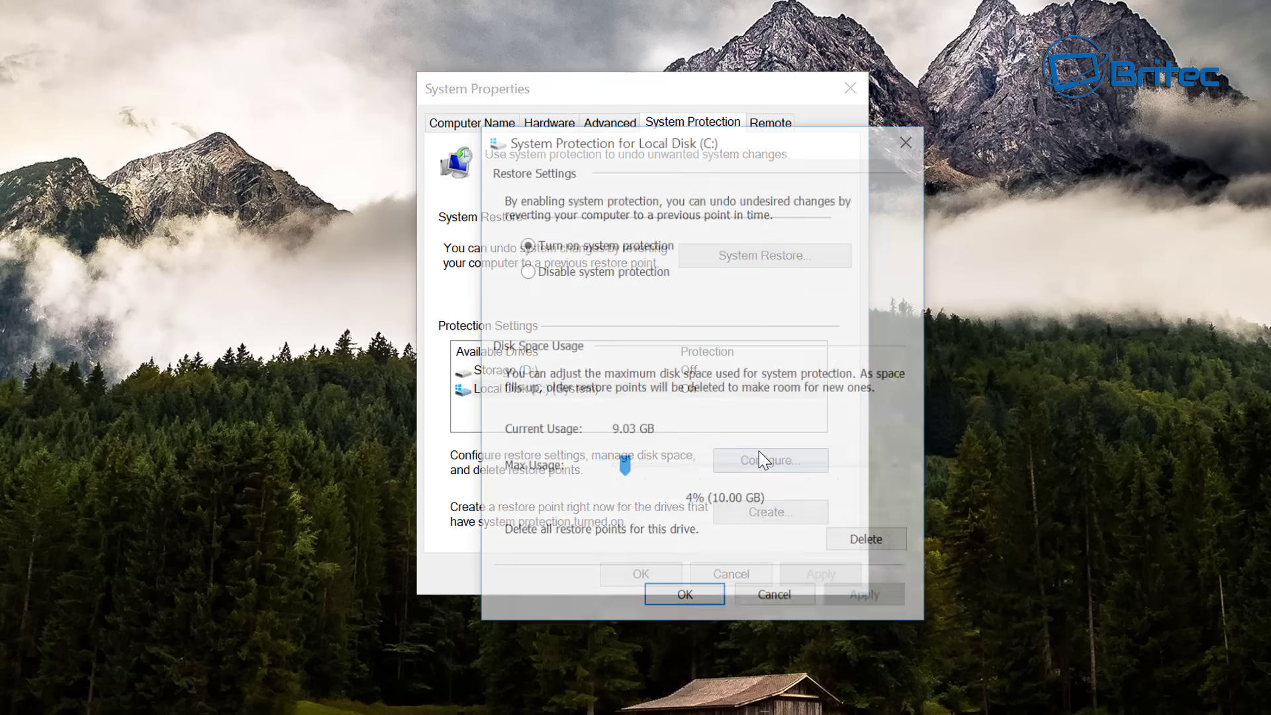
pyautogui.moveTo(661, 147); pyautogui.dragTo(612, 104)
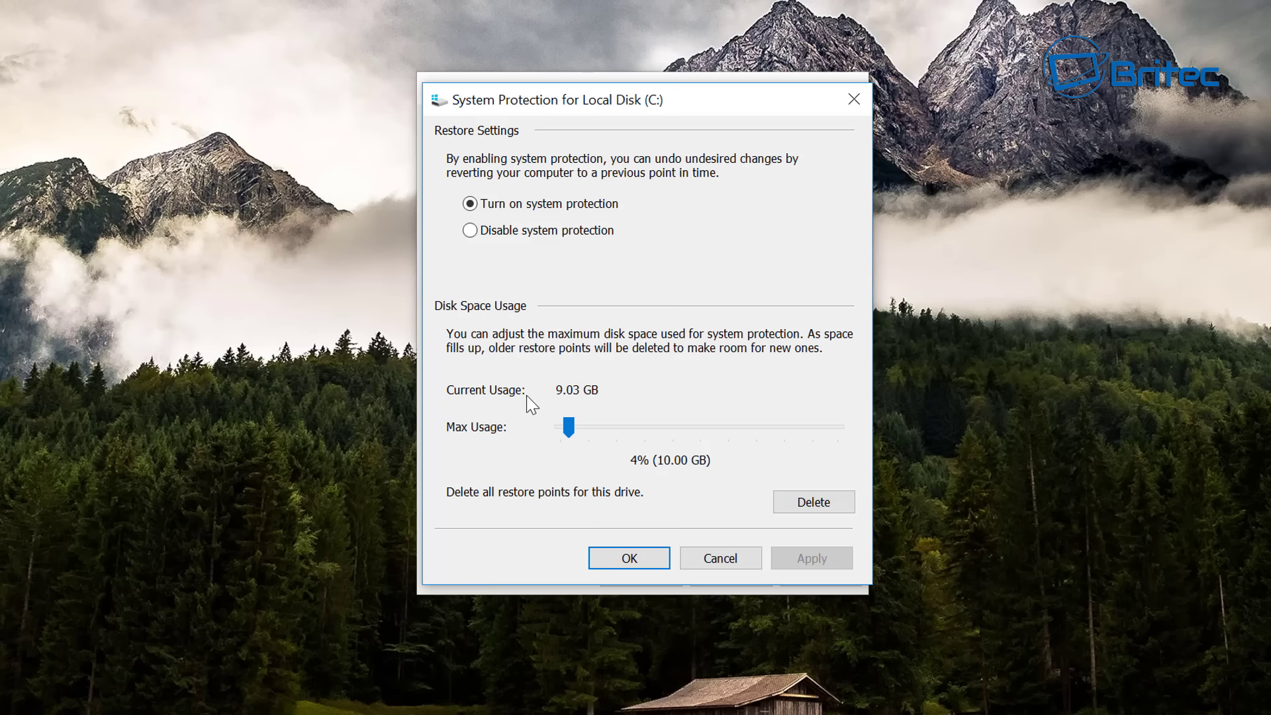
pyautogui.click(813, 501)
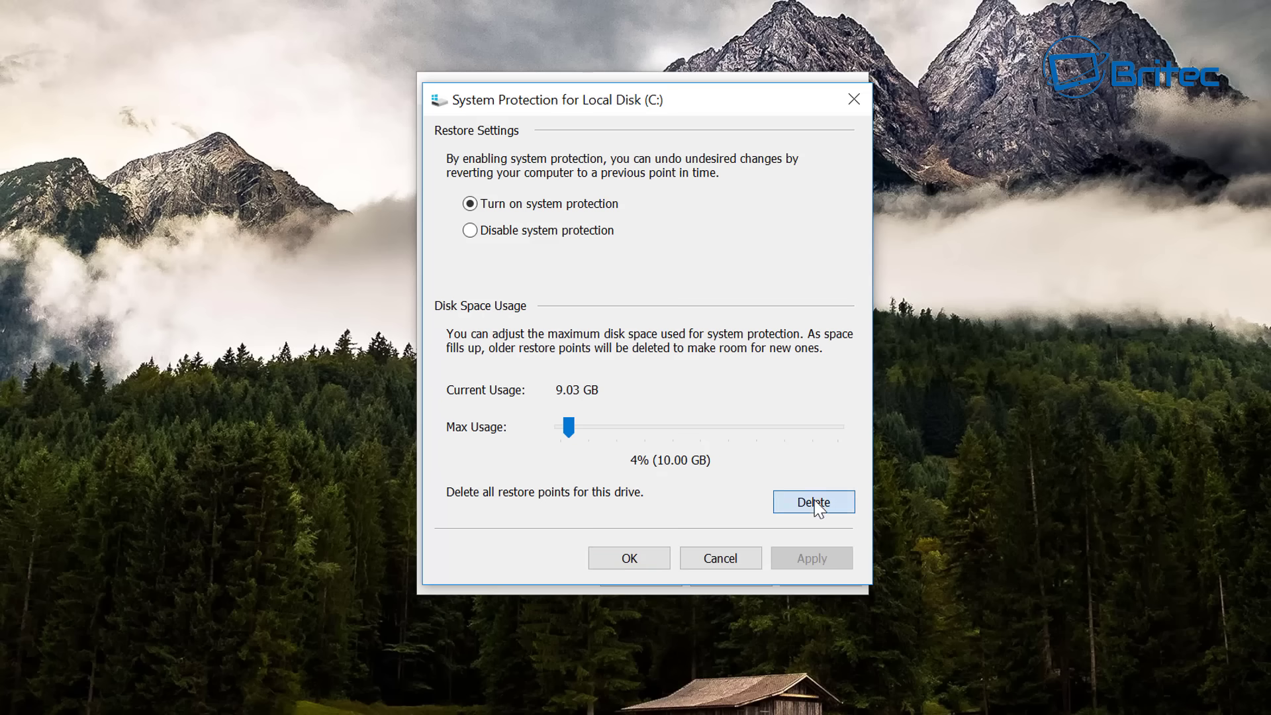
pyautogui.click(782, 379)
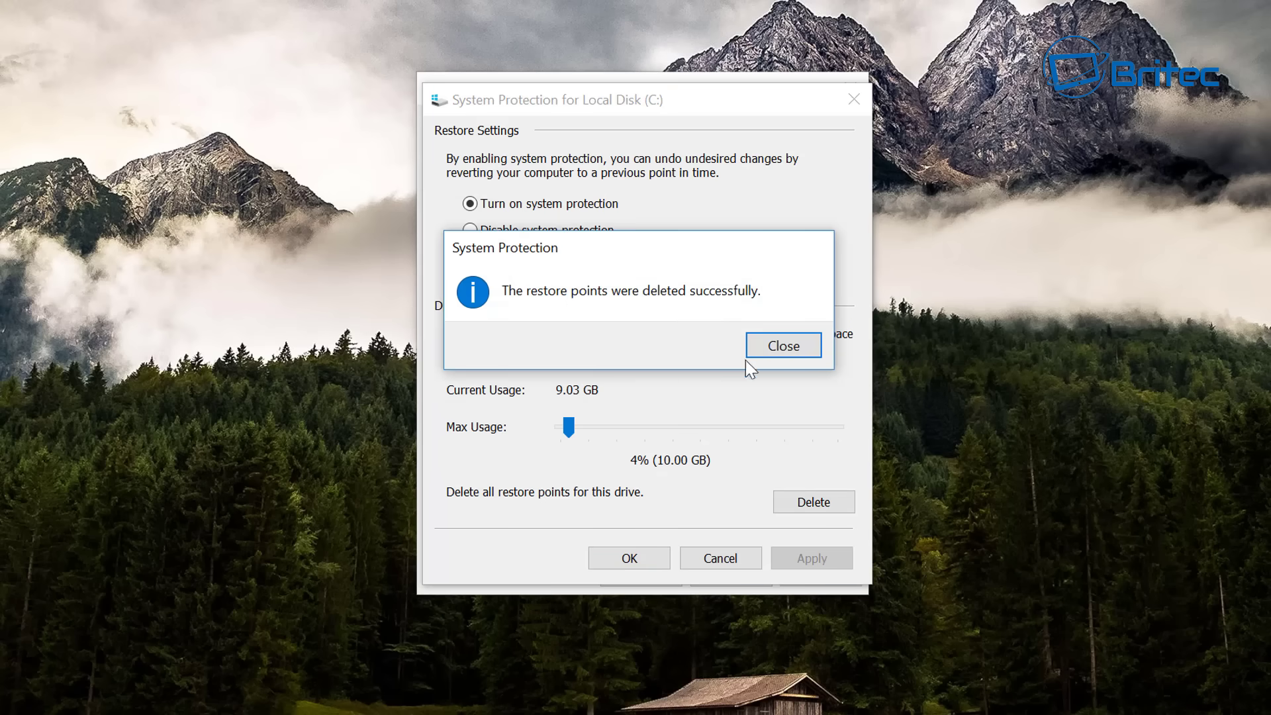
pyautogui.click(767, 347)
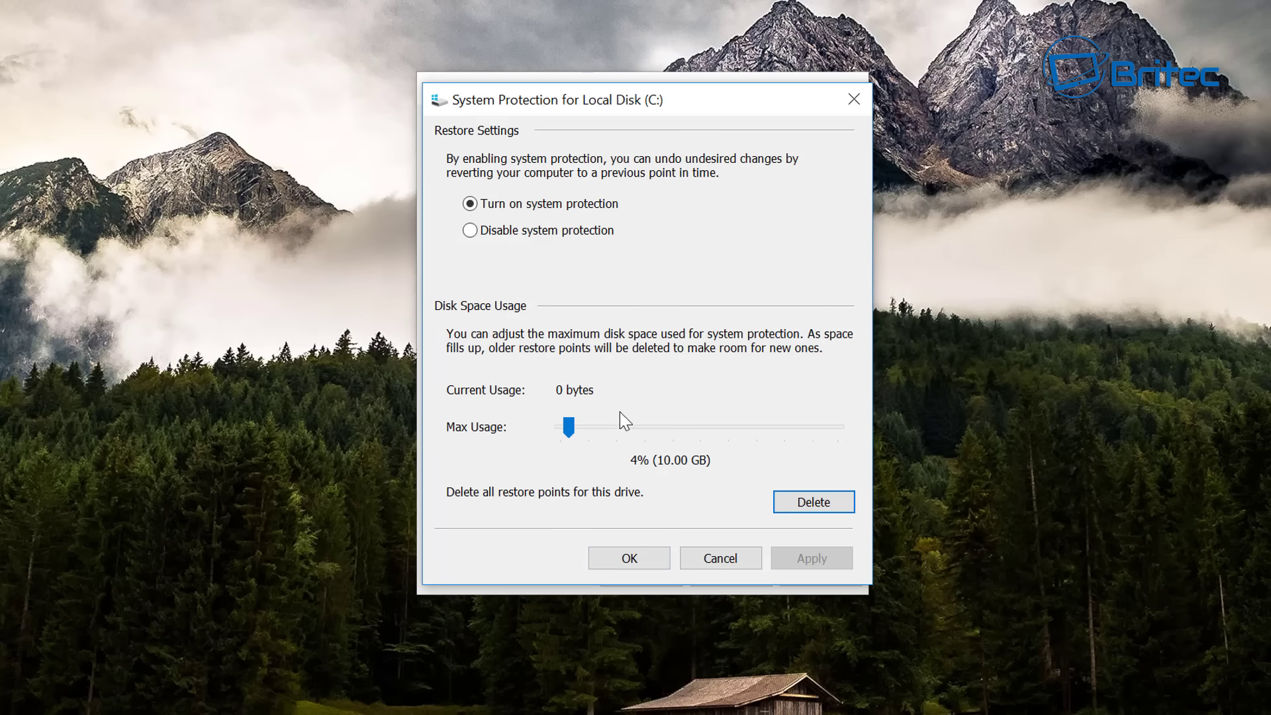
pyautogui.click(653, 550)
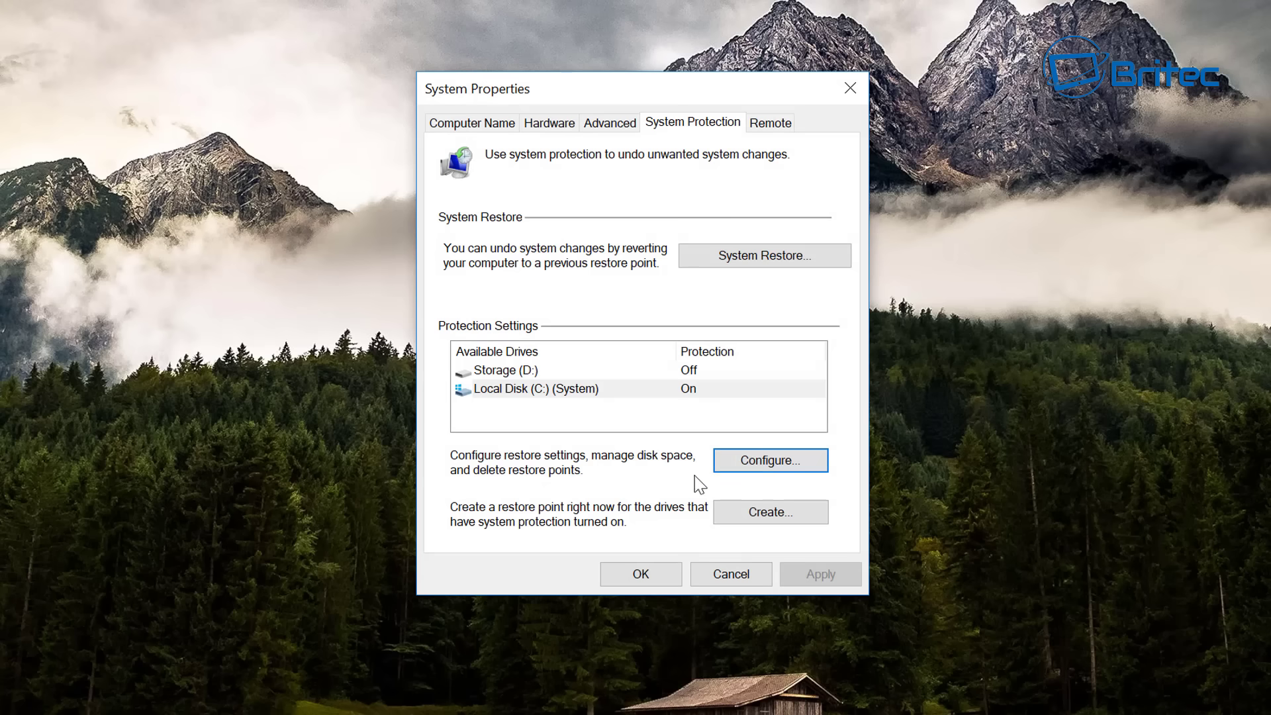
# Create a restore point described as "Clean" for Local Disk (C:)
pyautogui.click(538, 391)
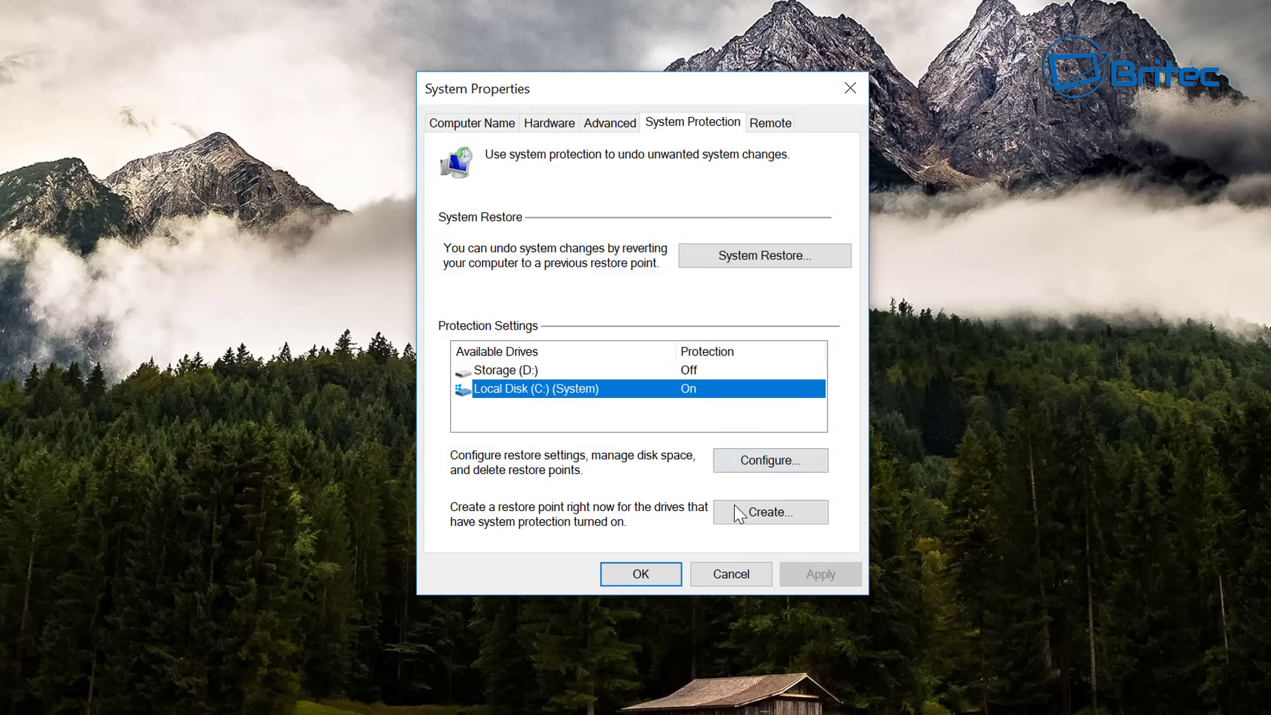
pyautogui.click(751, 513)
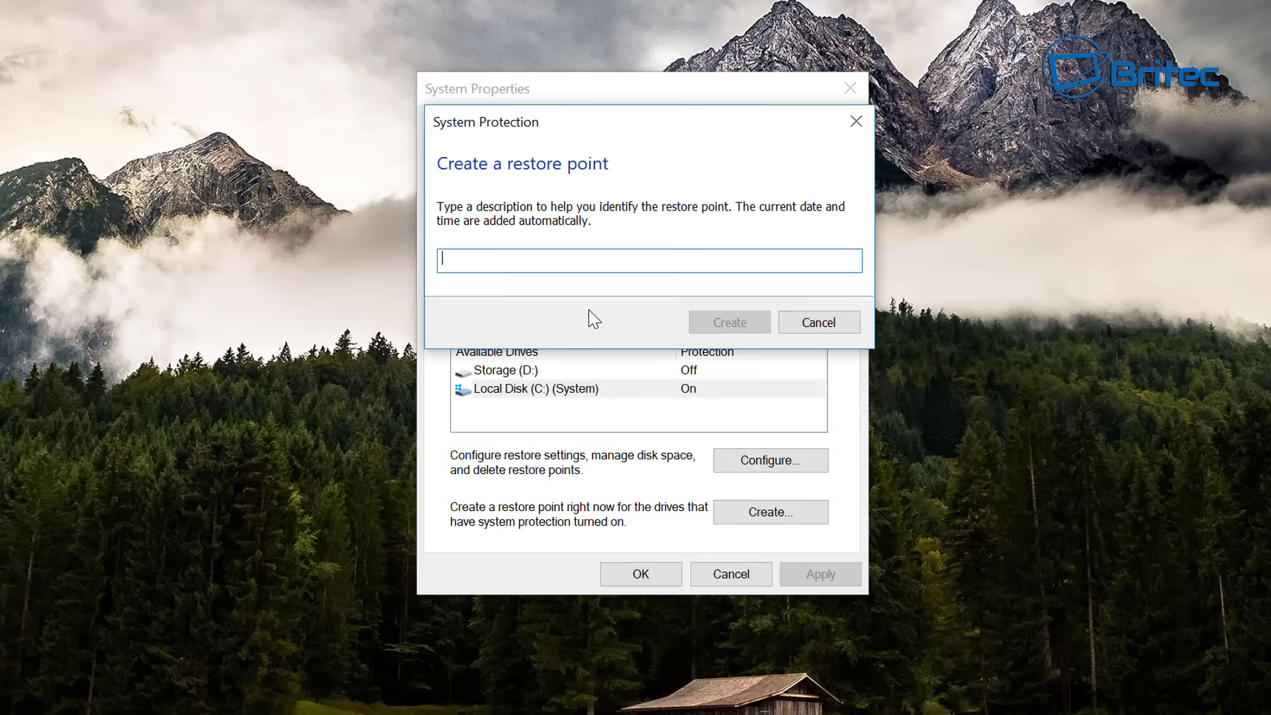
pyautogui.write('Clean')
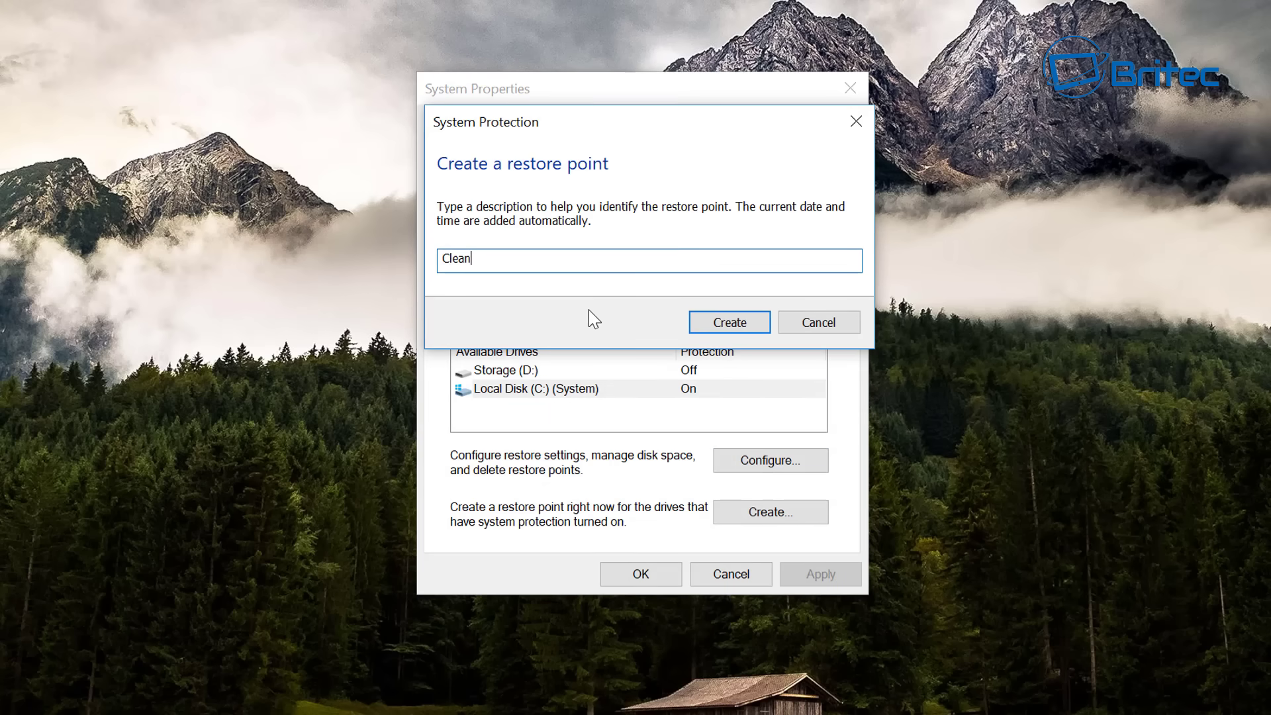
pyautogui.click(728, 322)
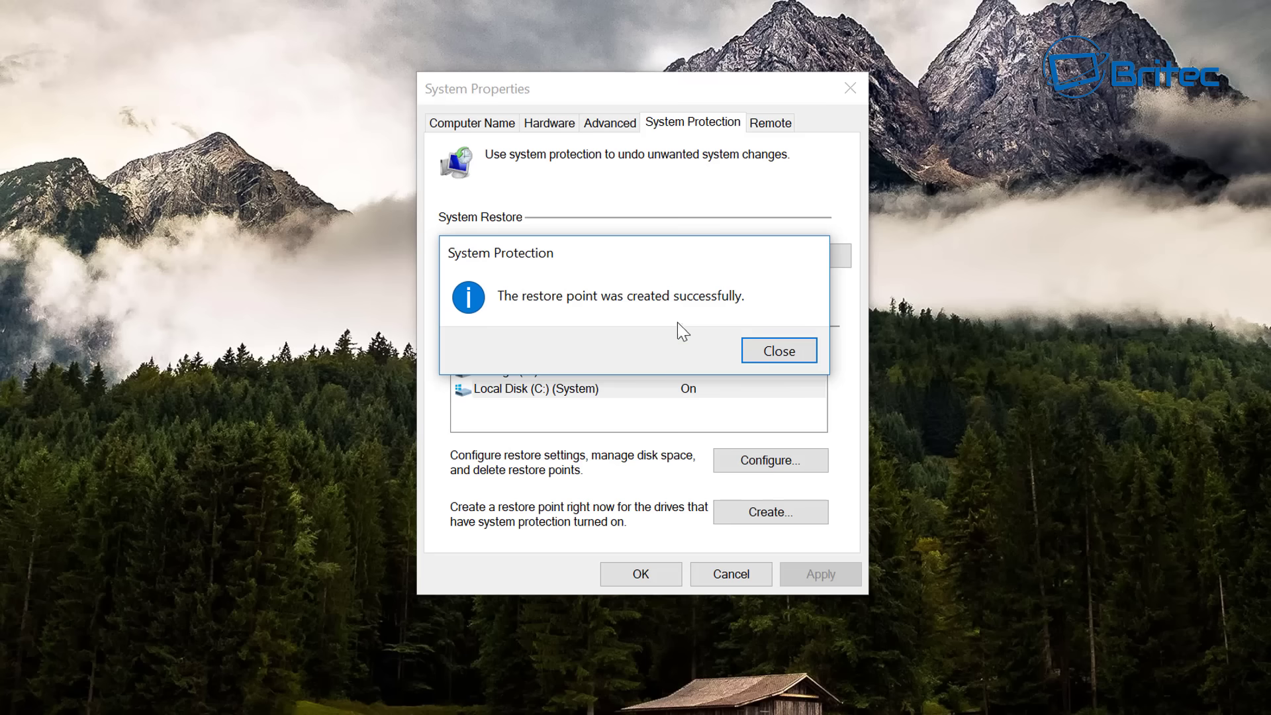
pyautogui.click(777, 352)
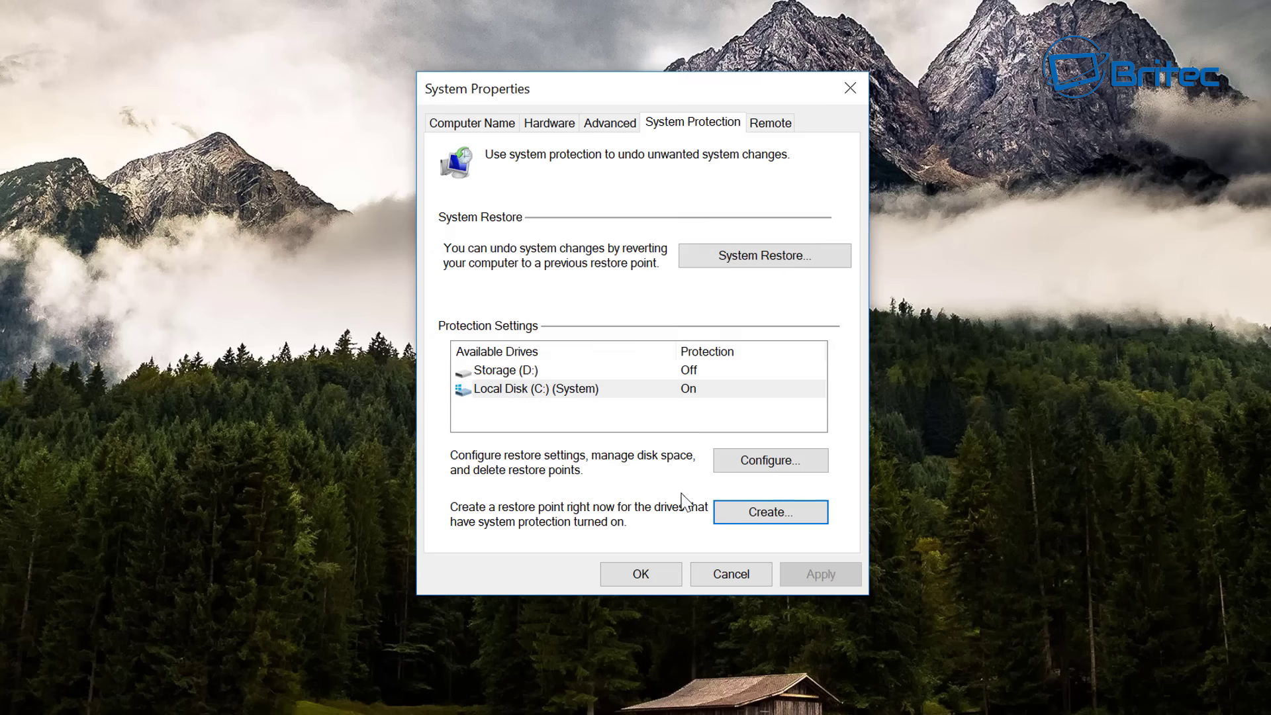
# Check the current and maximum disk space usage of system protection on drive C:, and close System Properties
pyautogui.click(765, 466)
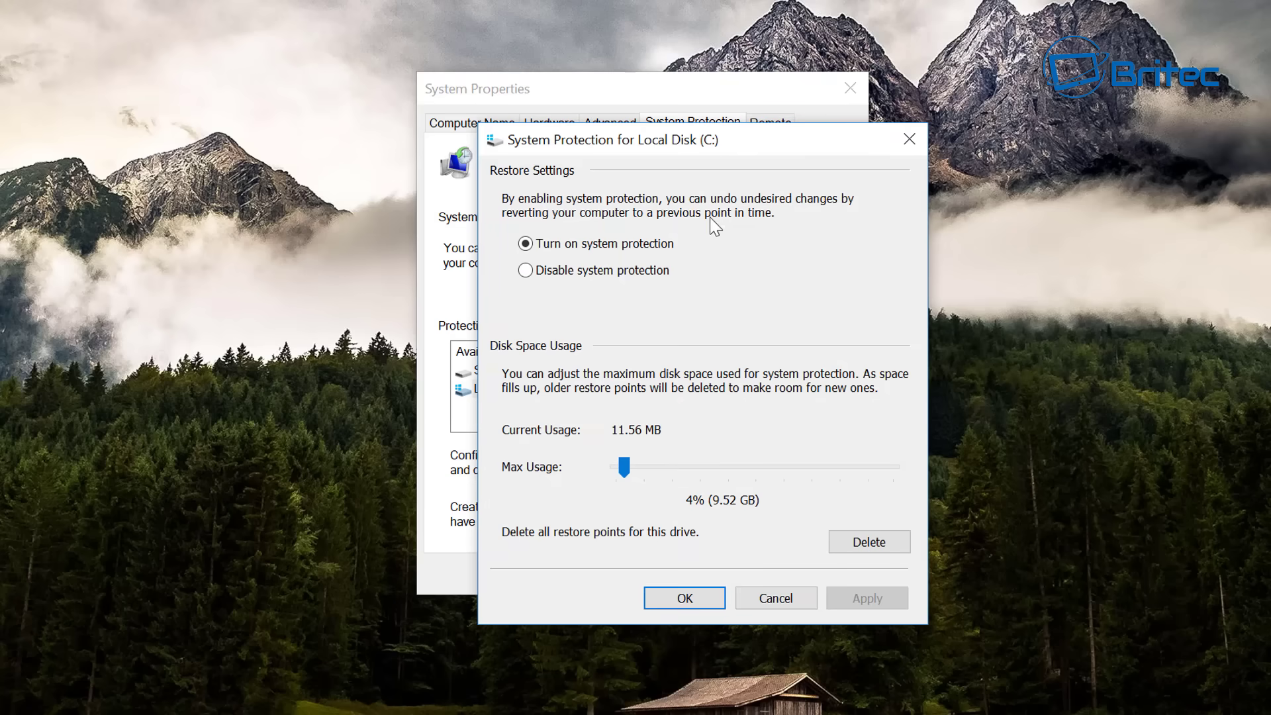
pyautogui.moveTo(669, 132); pyautogui.dragTo(617, 93)
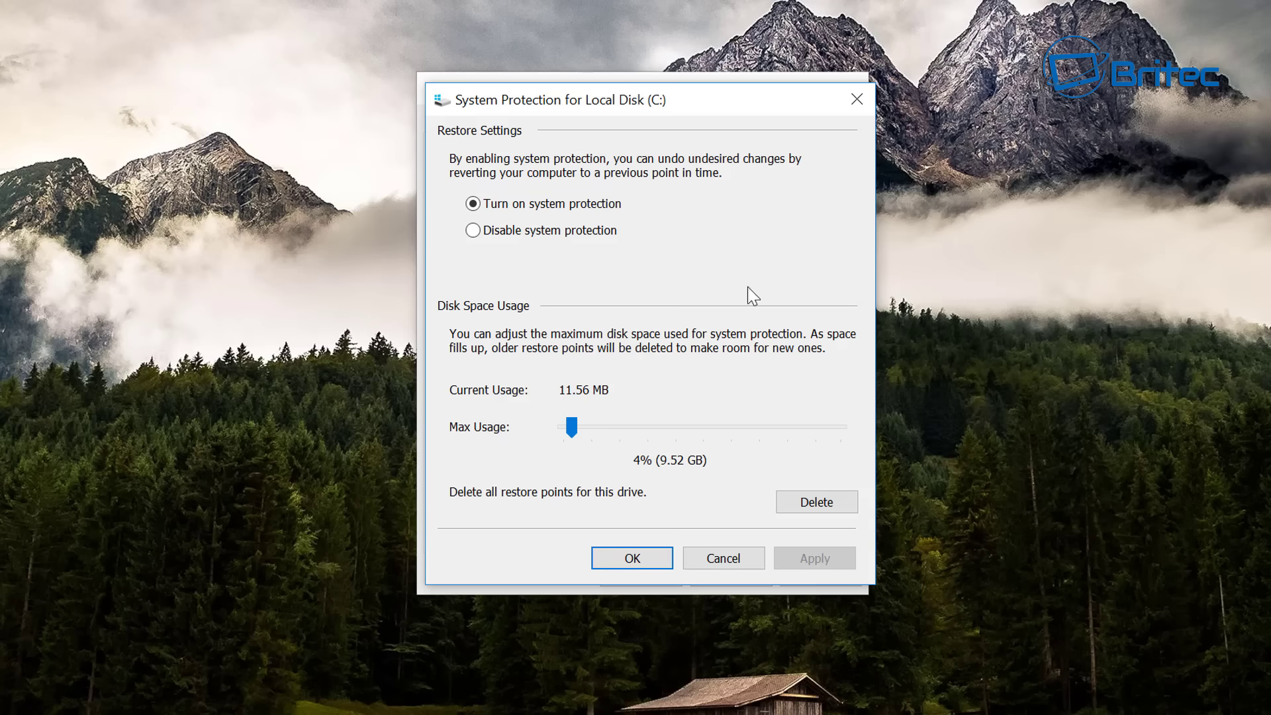
pyautogui.click(855, 100)
pyautogui.click(646, 580)
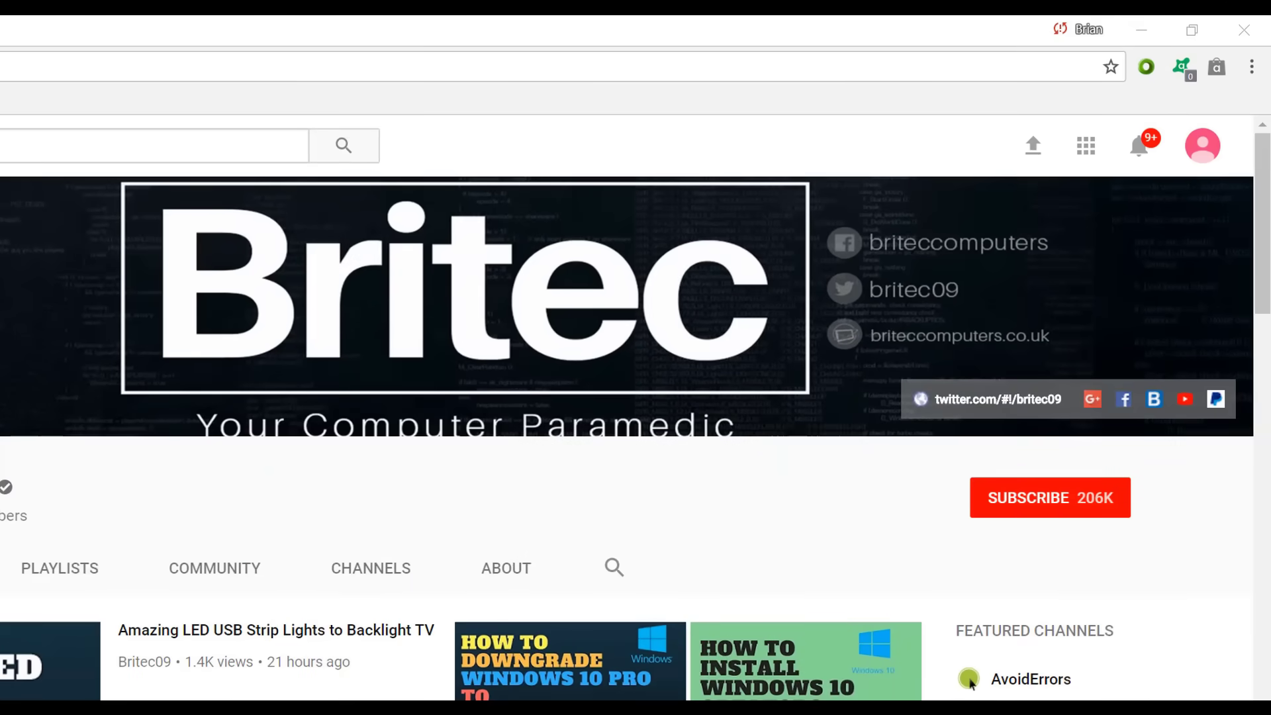
# Subscribe to the Britec channel on YouTube
pyautogui.click(1065, 511)
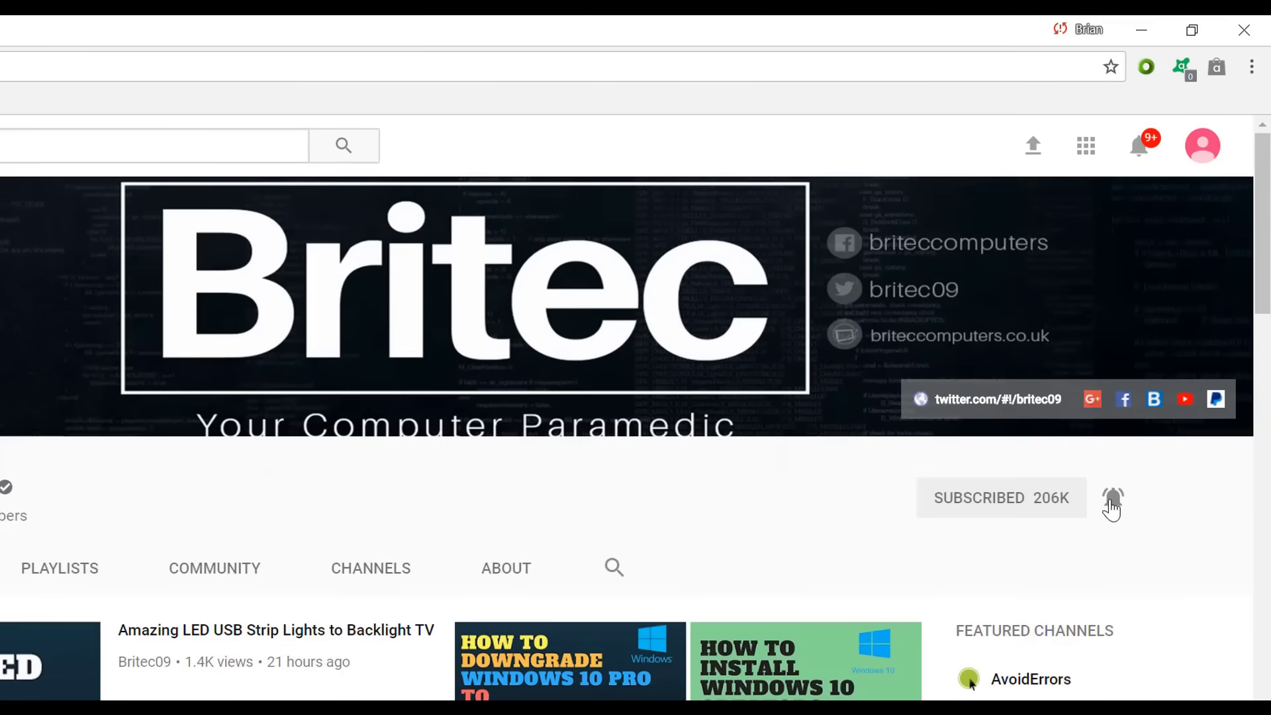